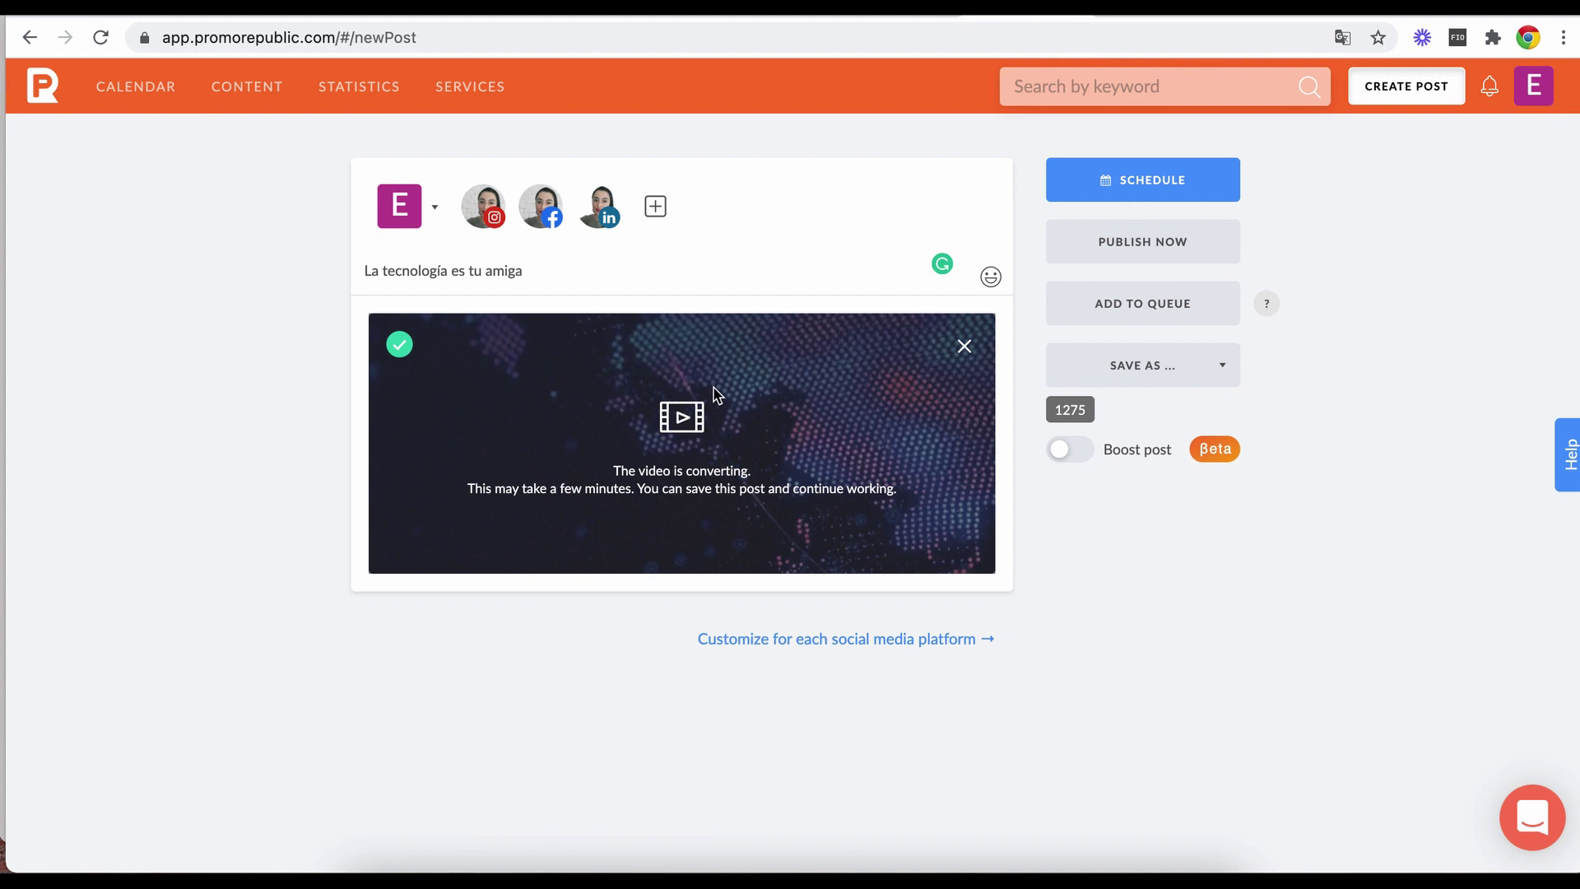
Start scheduling the post as a repeating post for Tue, May 18, 2021 at 8:19 AM.
click(1173, 183)
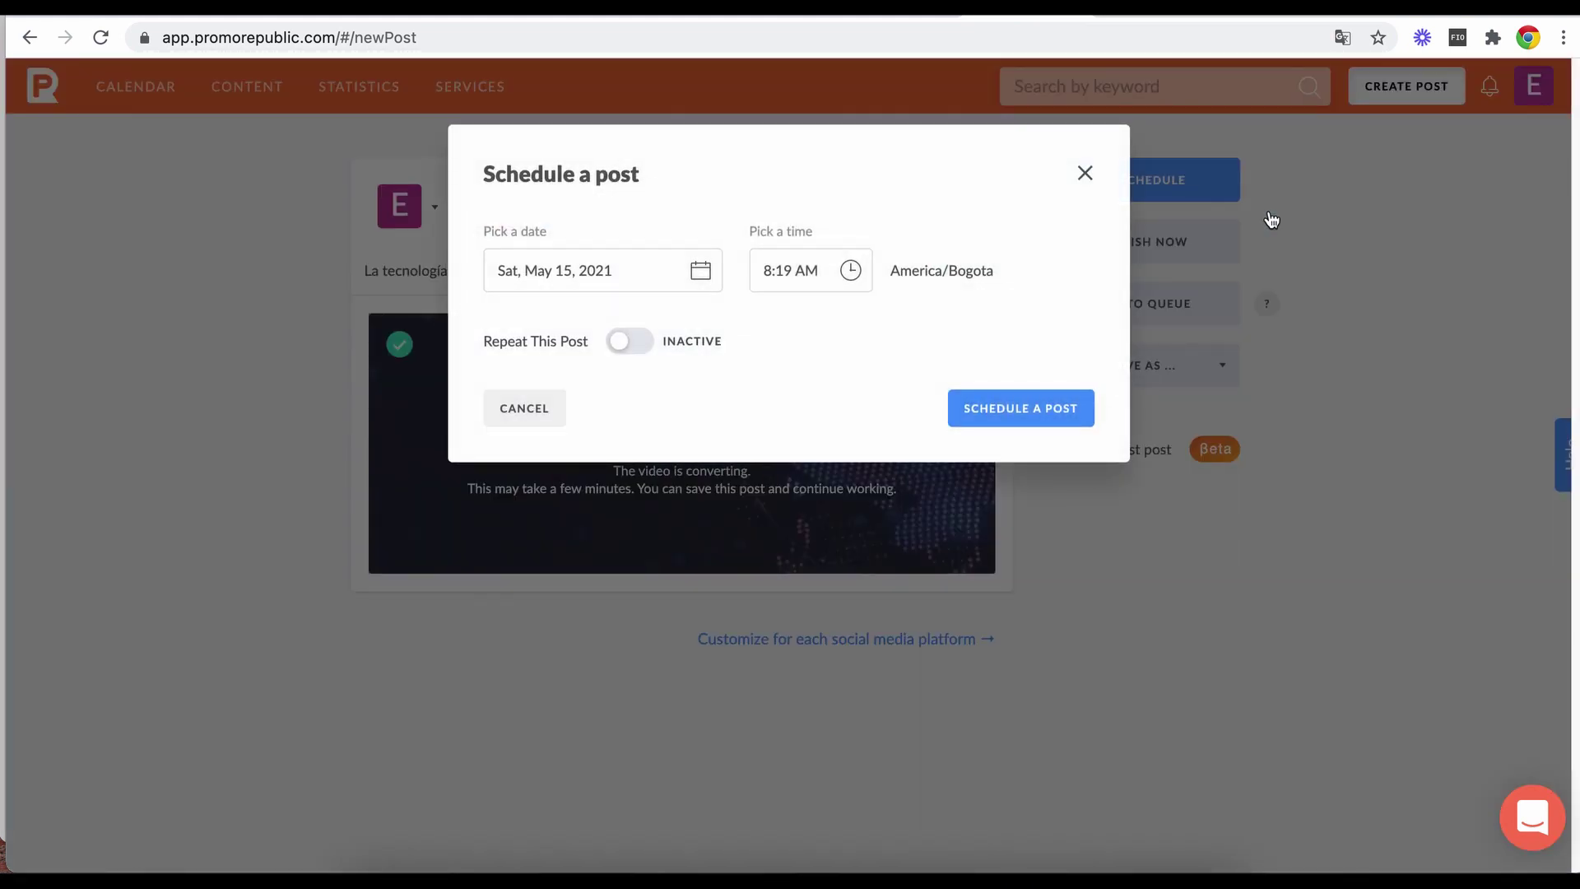
click(630, 351)
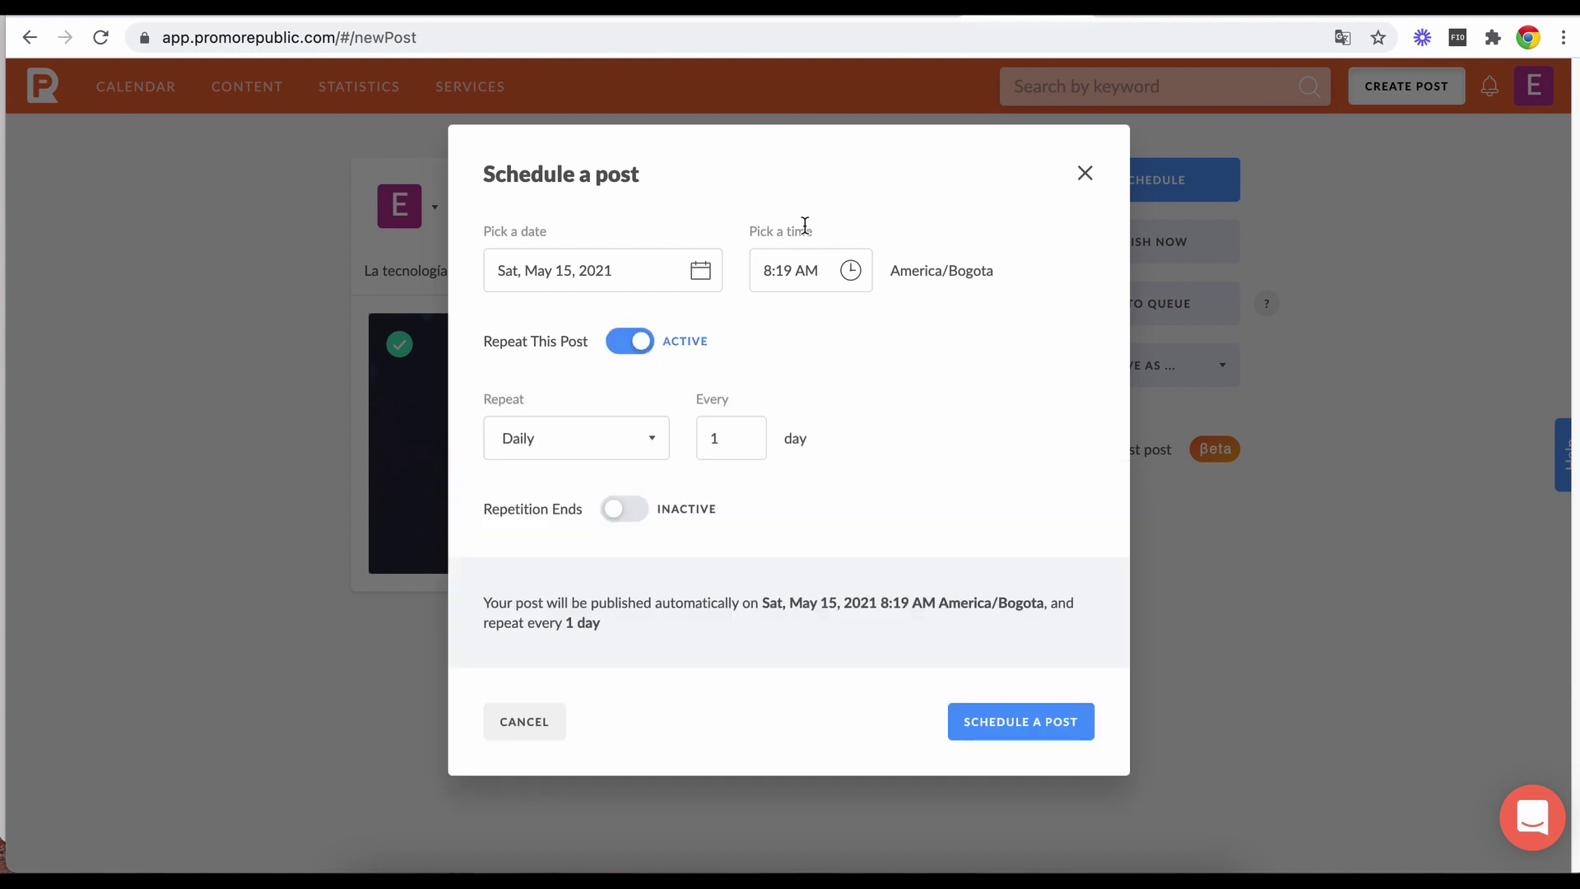
click(700, 275)
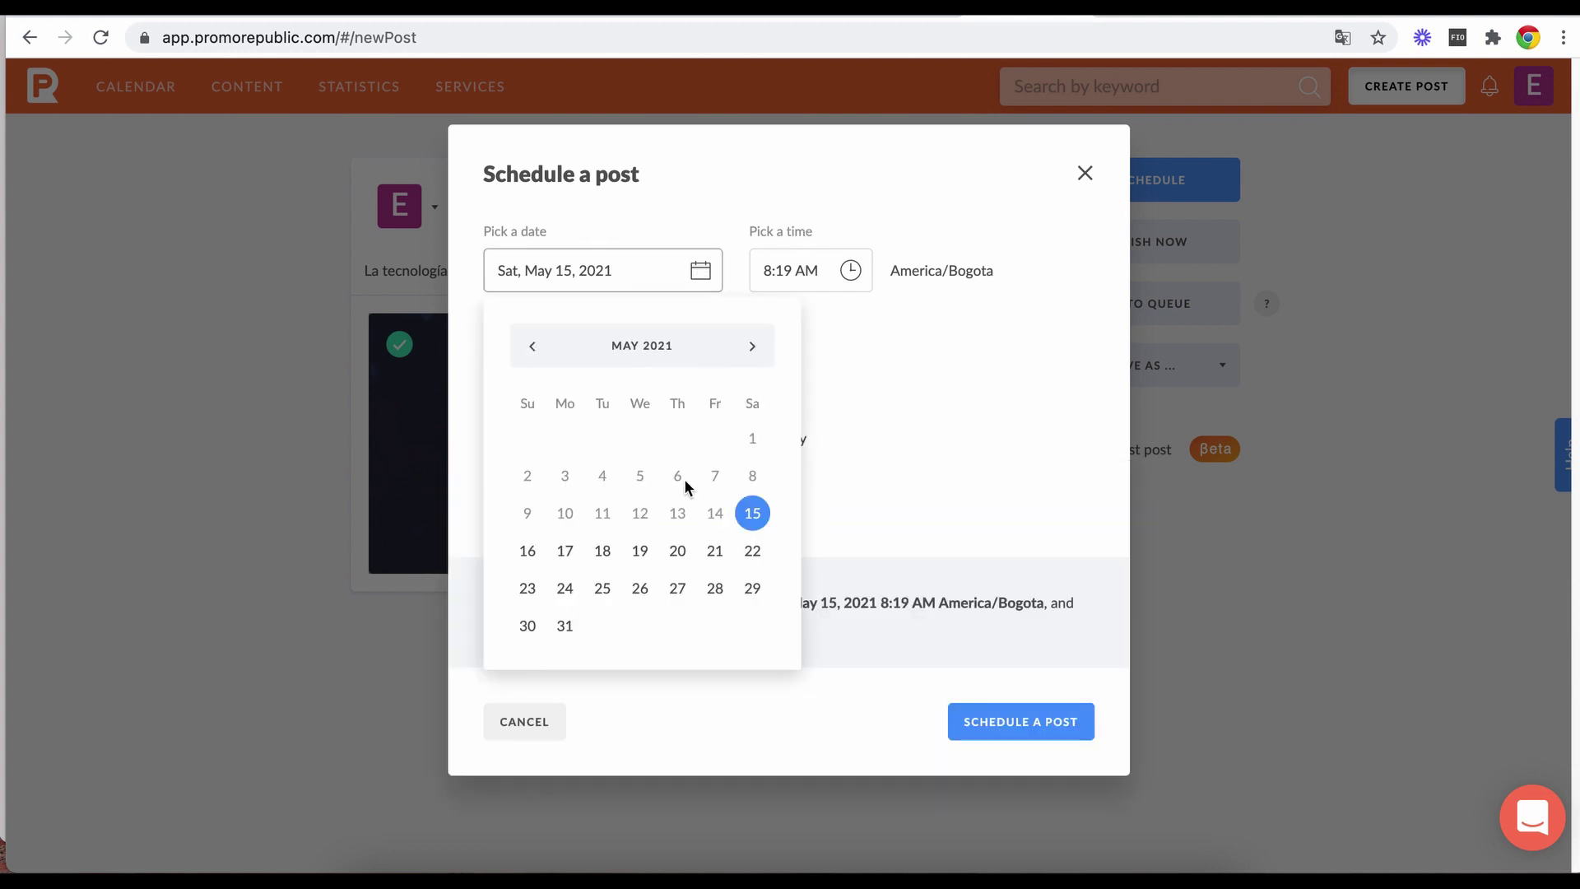
click(603, 550)
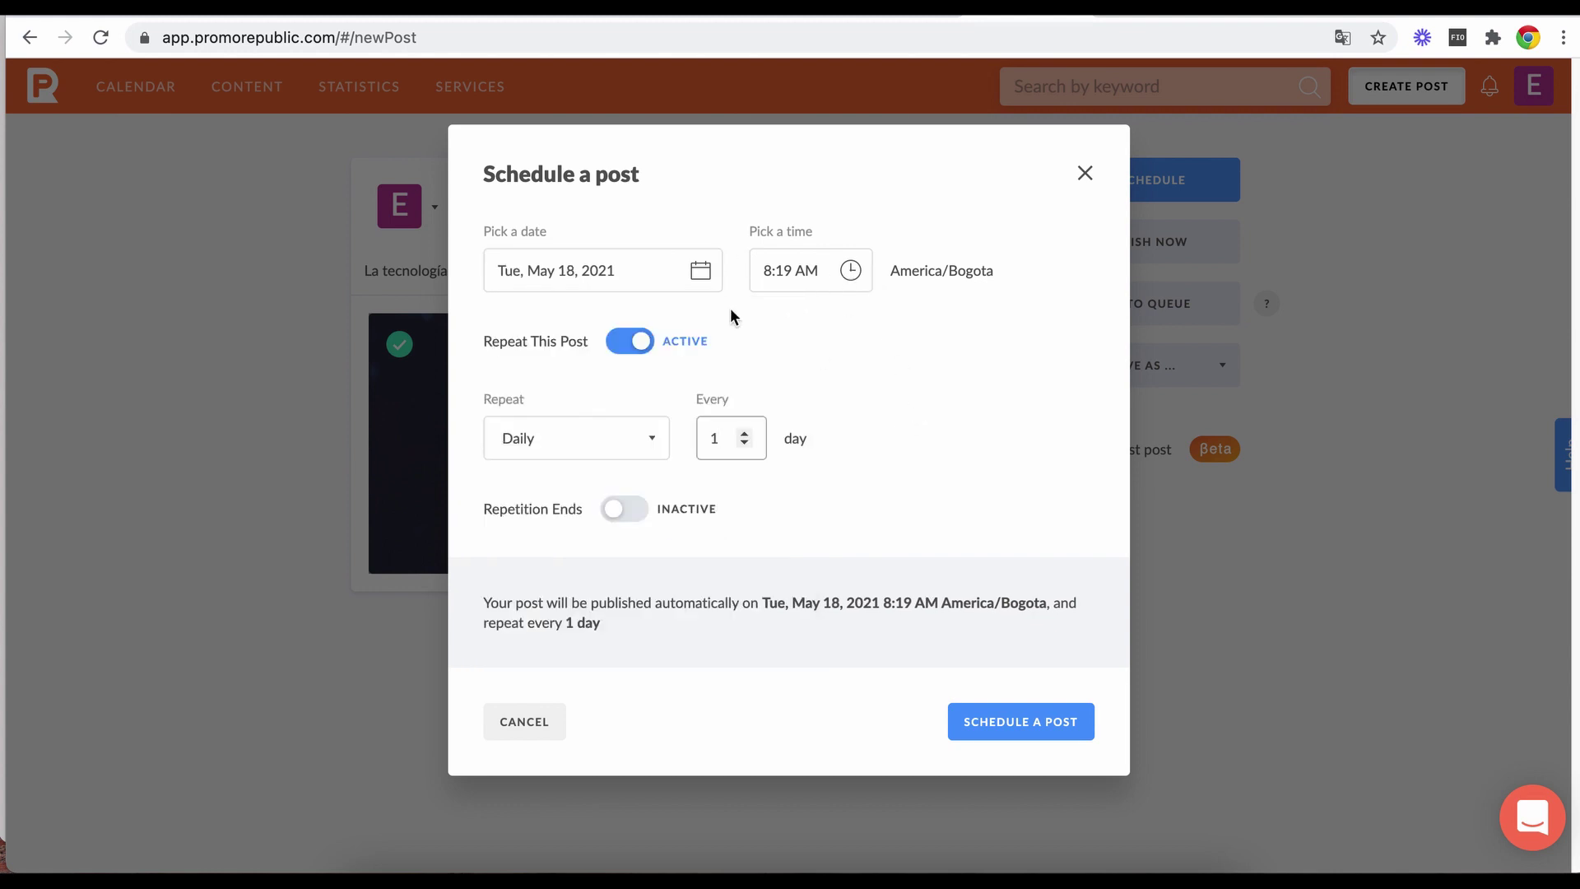
click(856, 274)
click(946, 416)
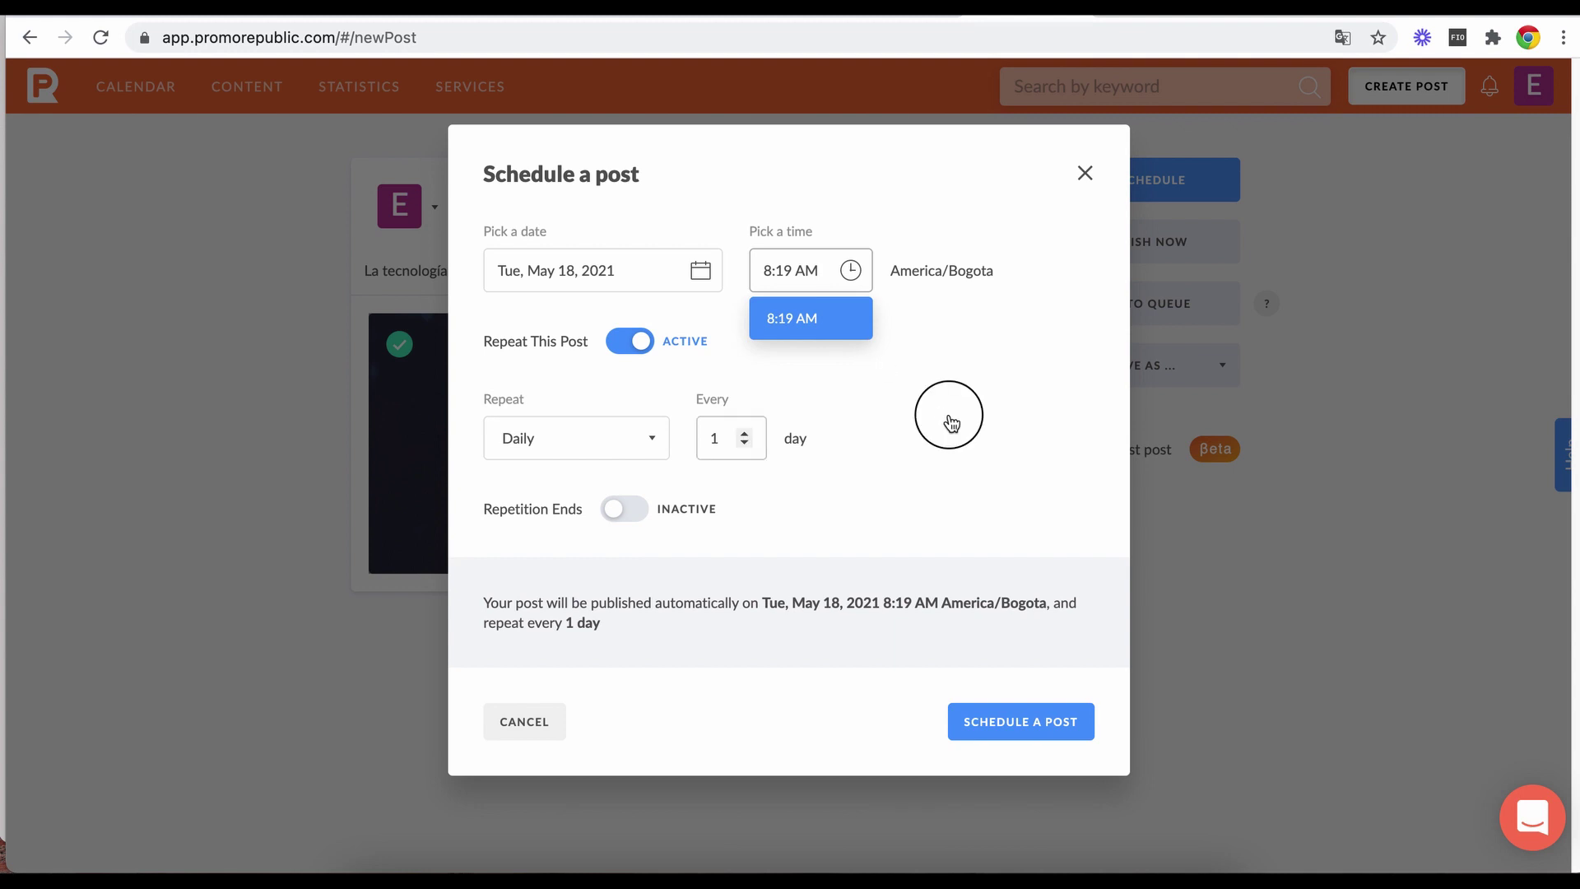
Set the scheduled post to repeat weekly on Friday.
click(664, 454)
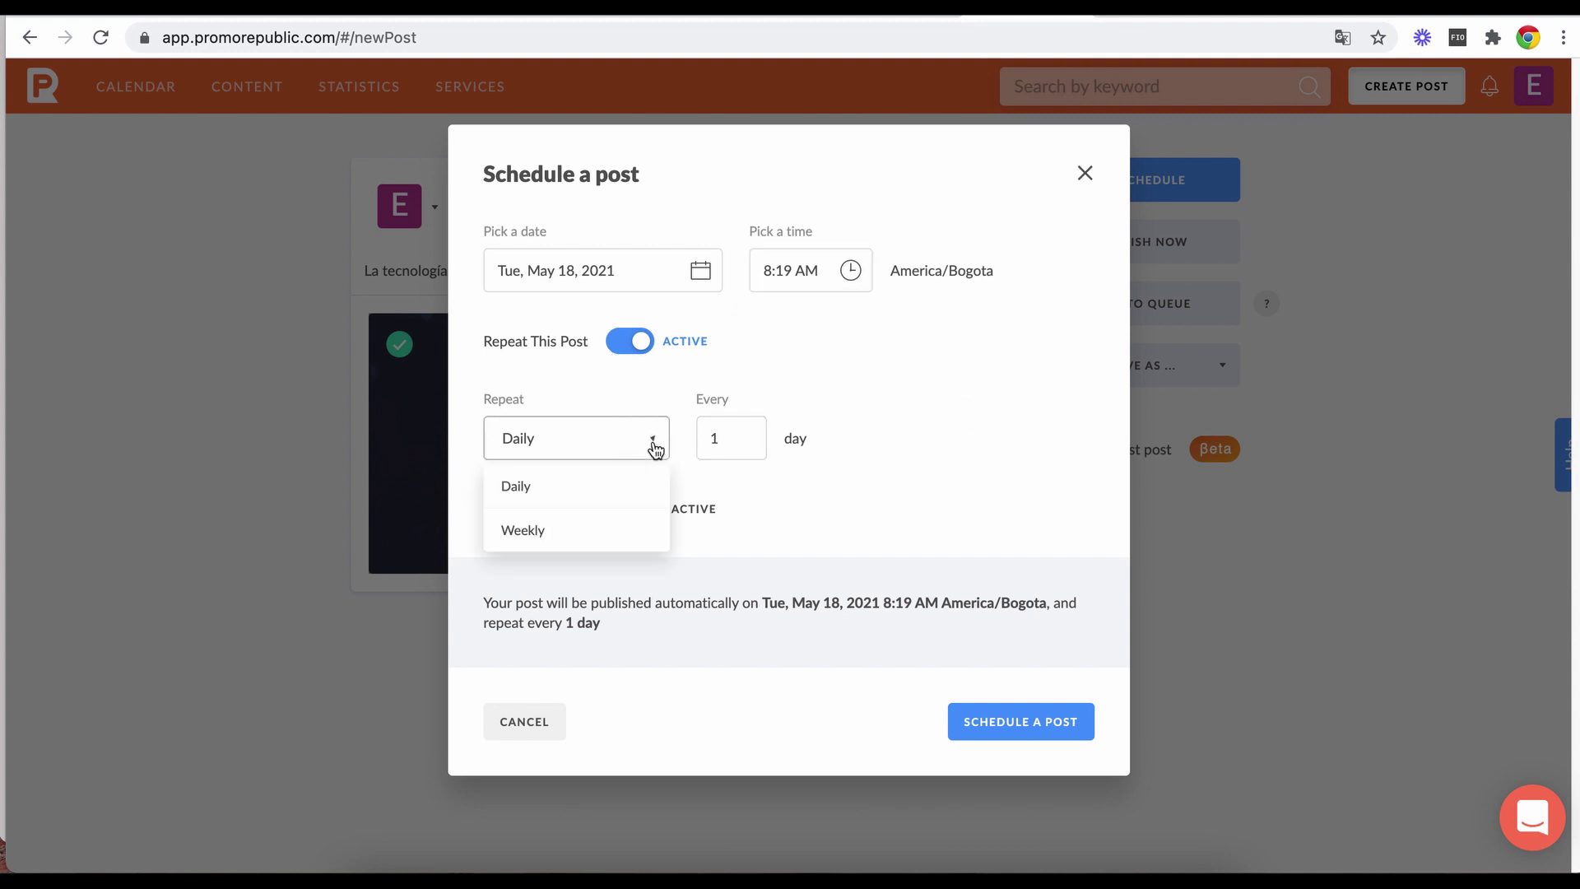
click(585, 513)
click(1026, 451)
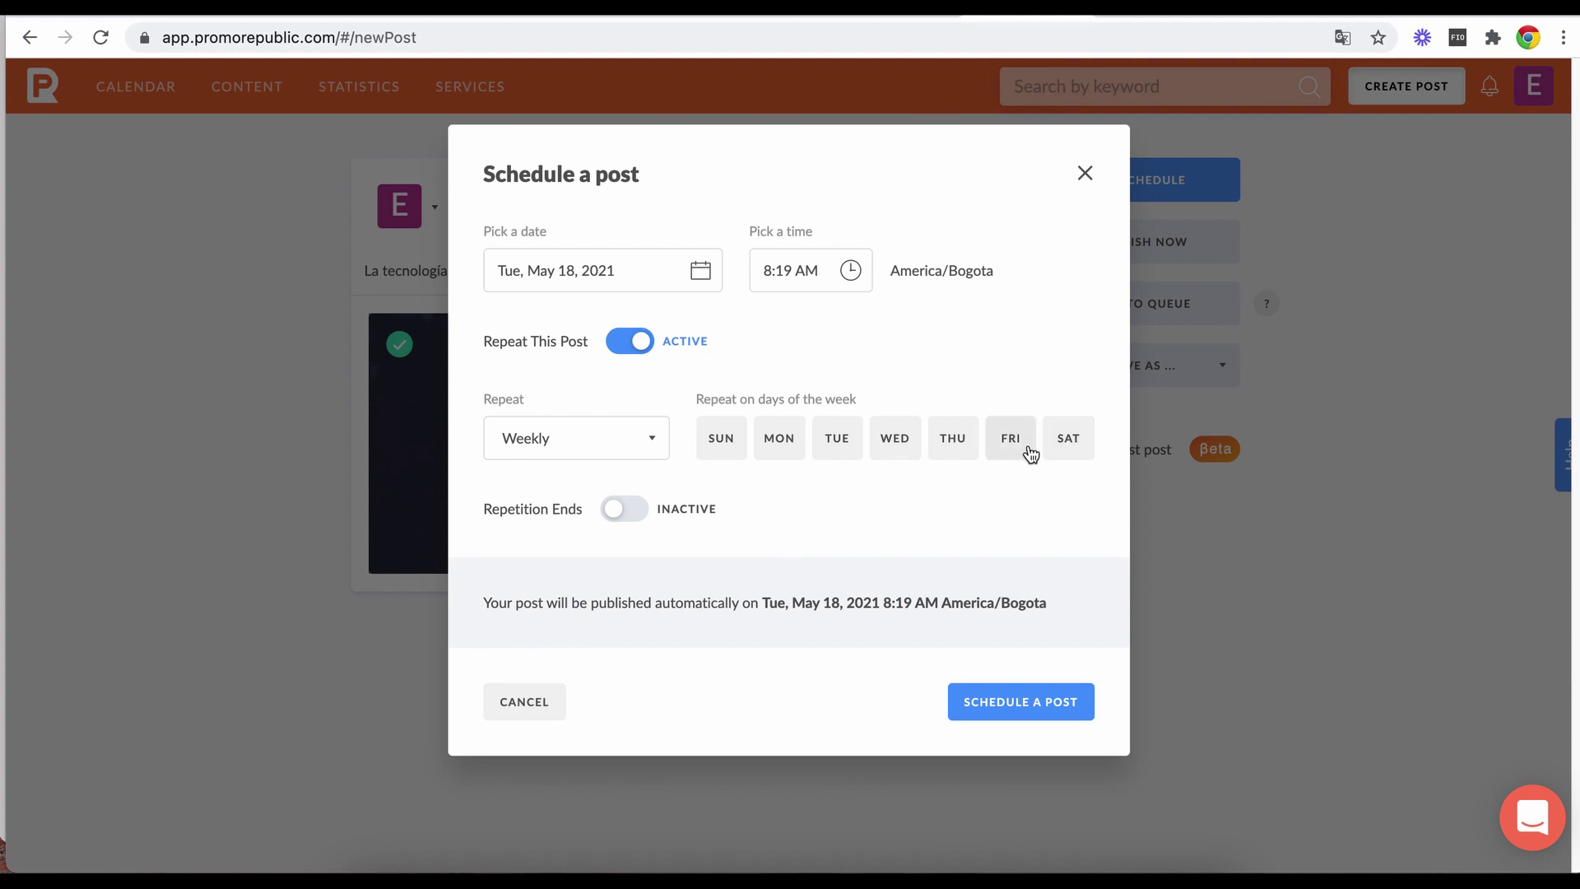
Switch the post's repetition to Daily with an interval of 90 days.
click(649, 441)
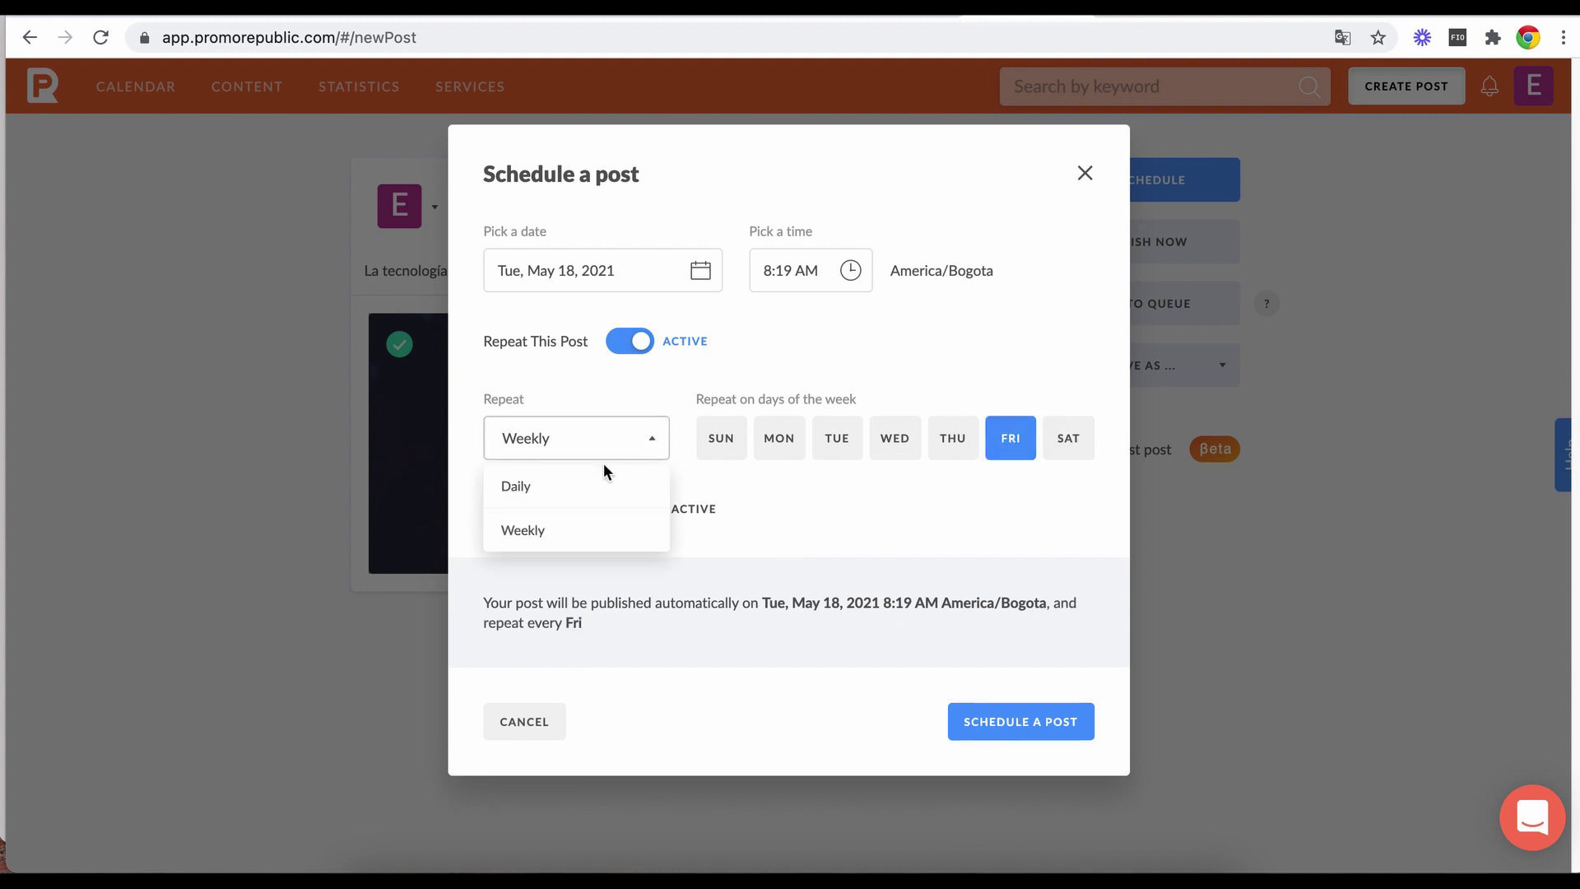
click(551, 485)
drag(719, 443, 691, 438)
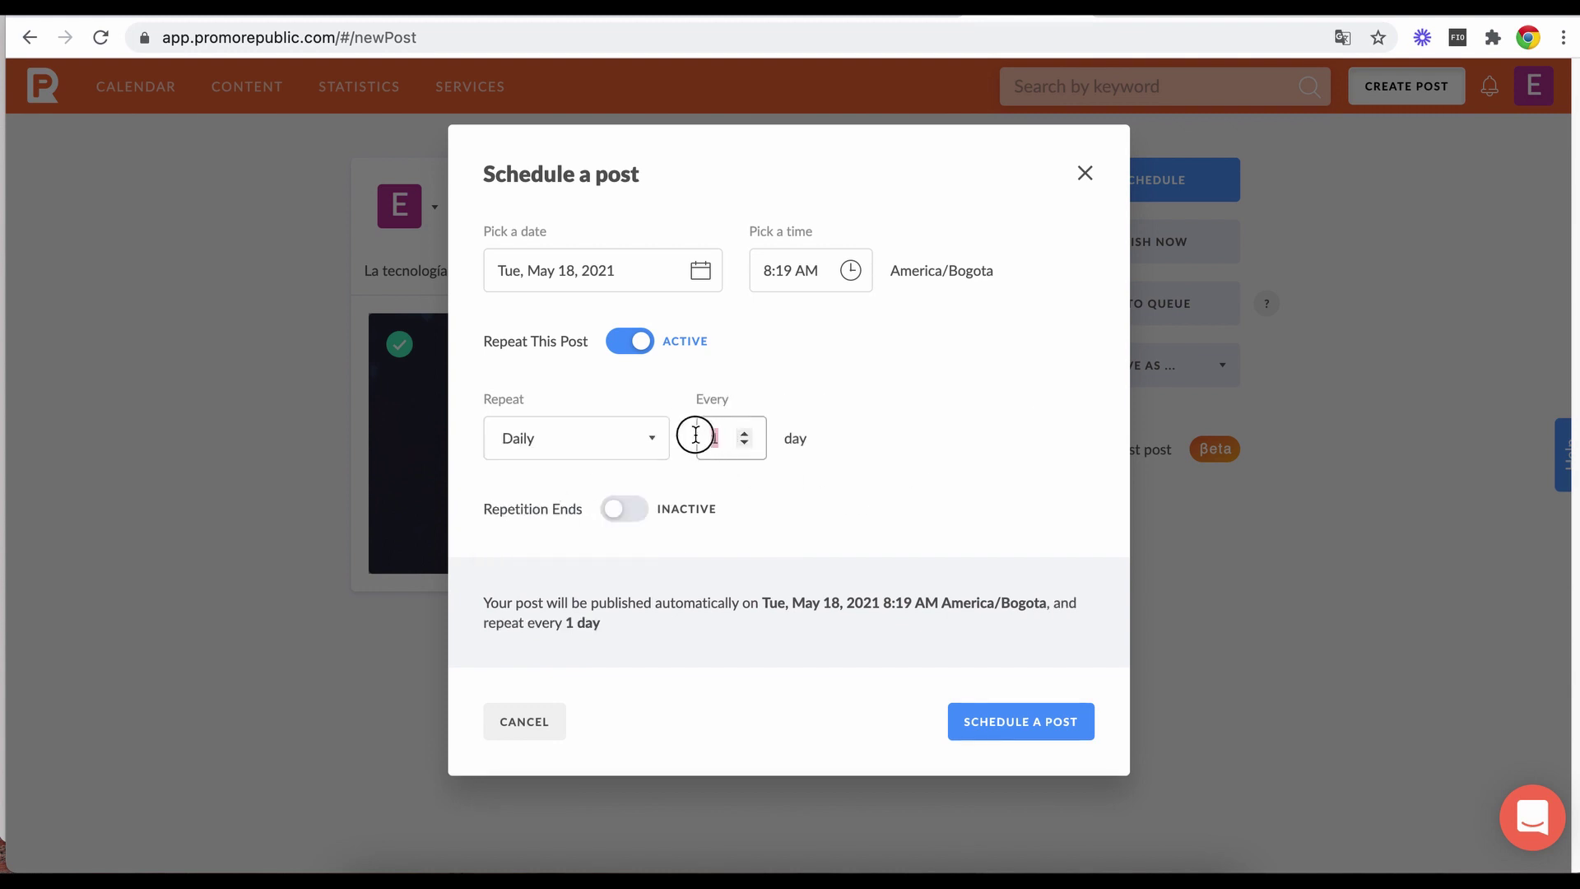
text(90)
Activate an end for the repetition, expiring by count with a repetition count of 3.
click(619, 515)
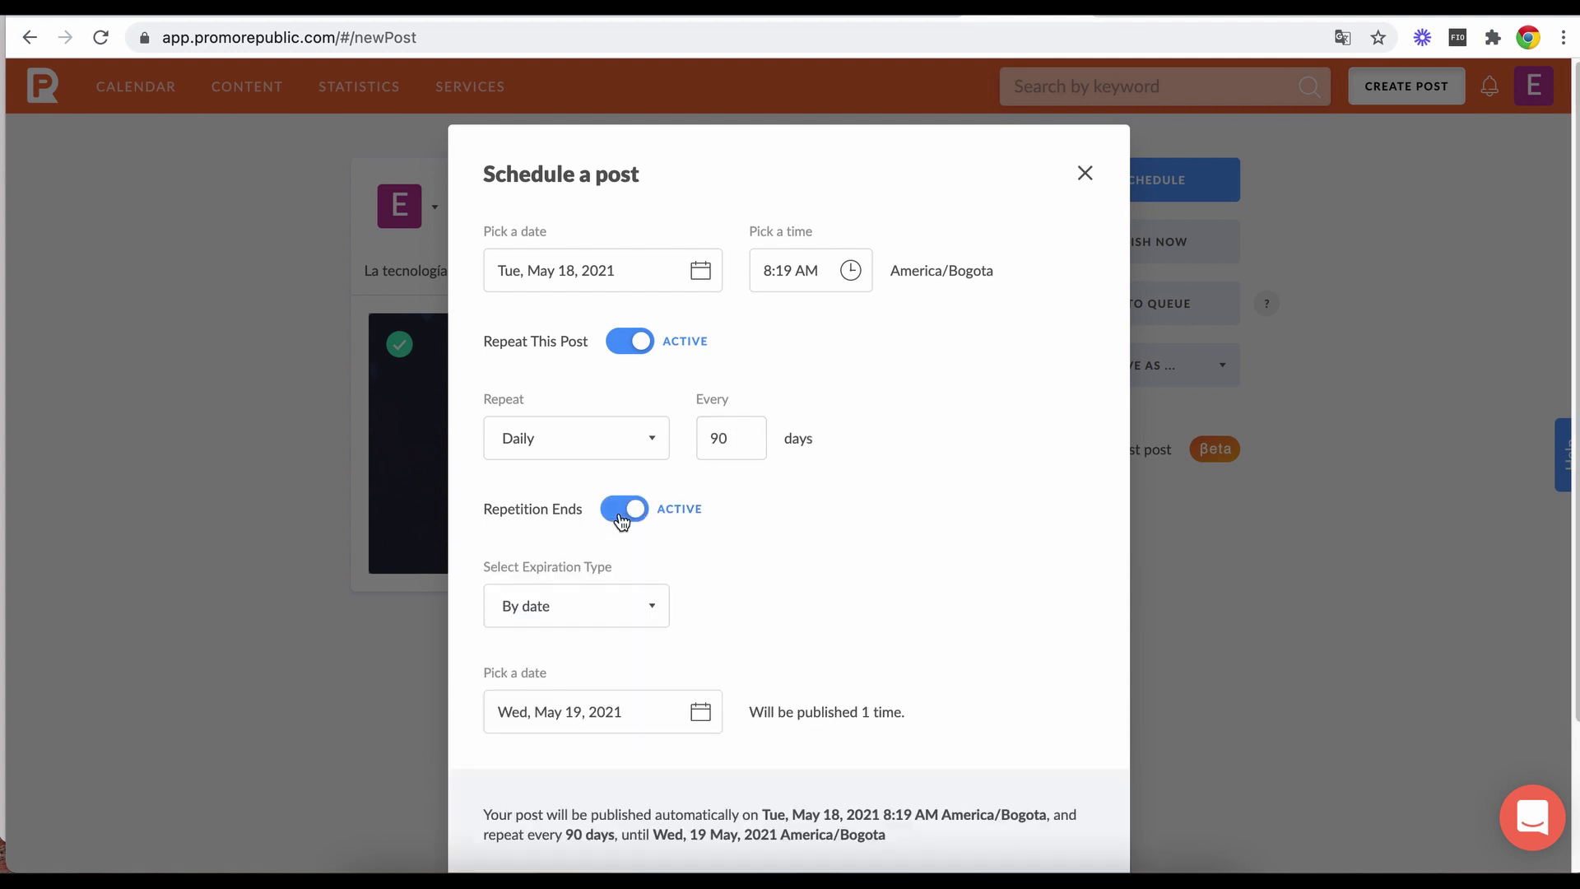
click(656, 606)
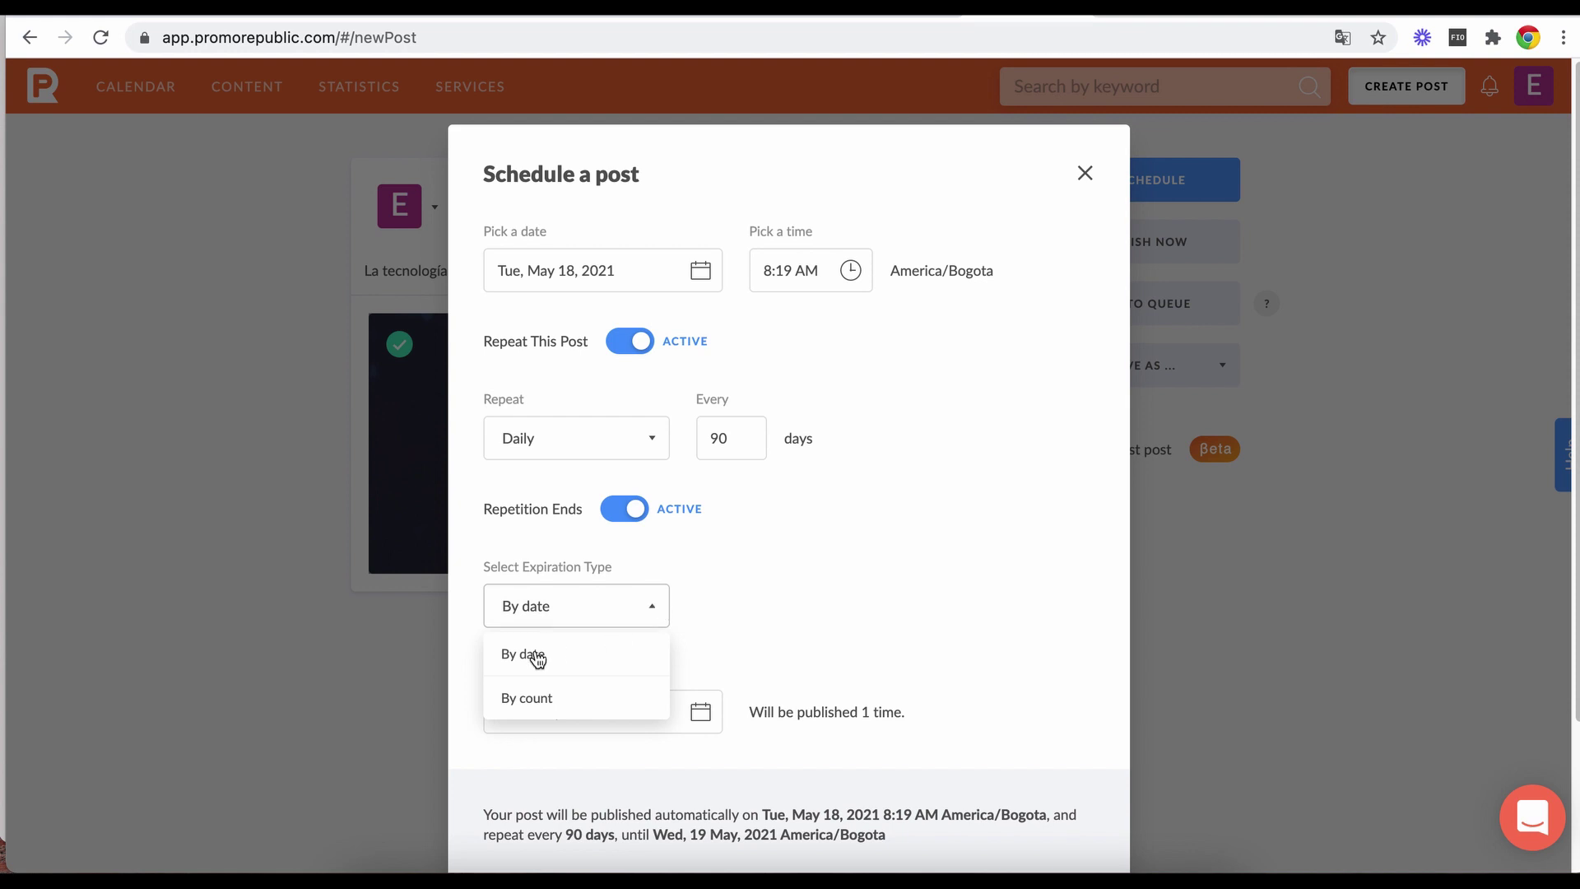
click(553, 701)
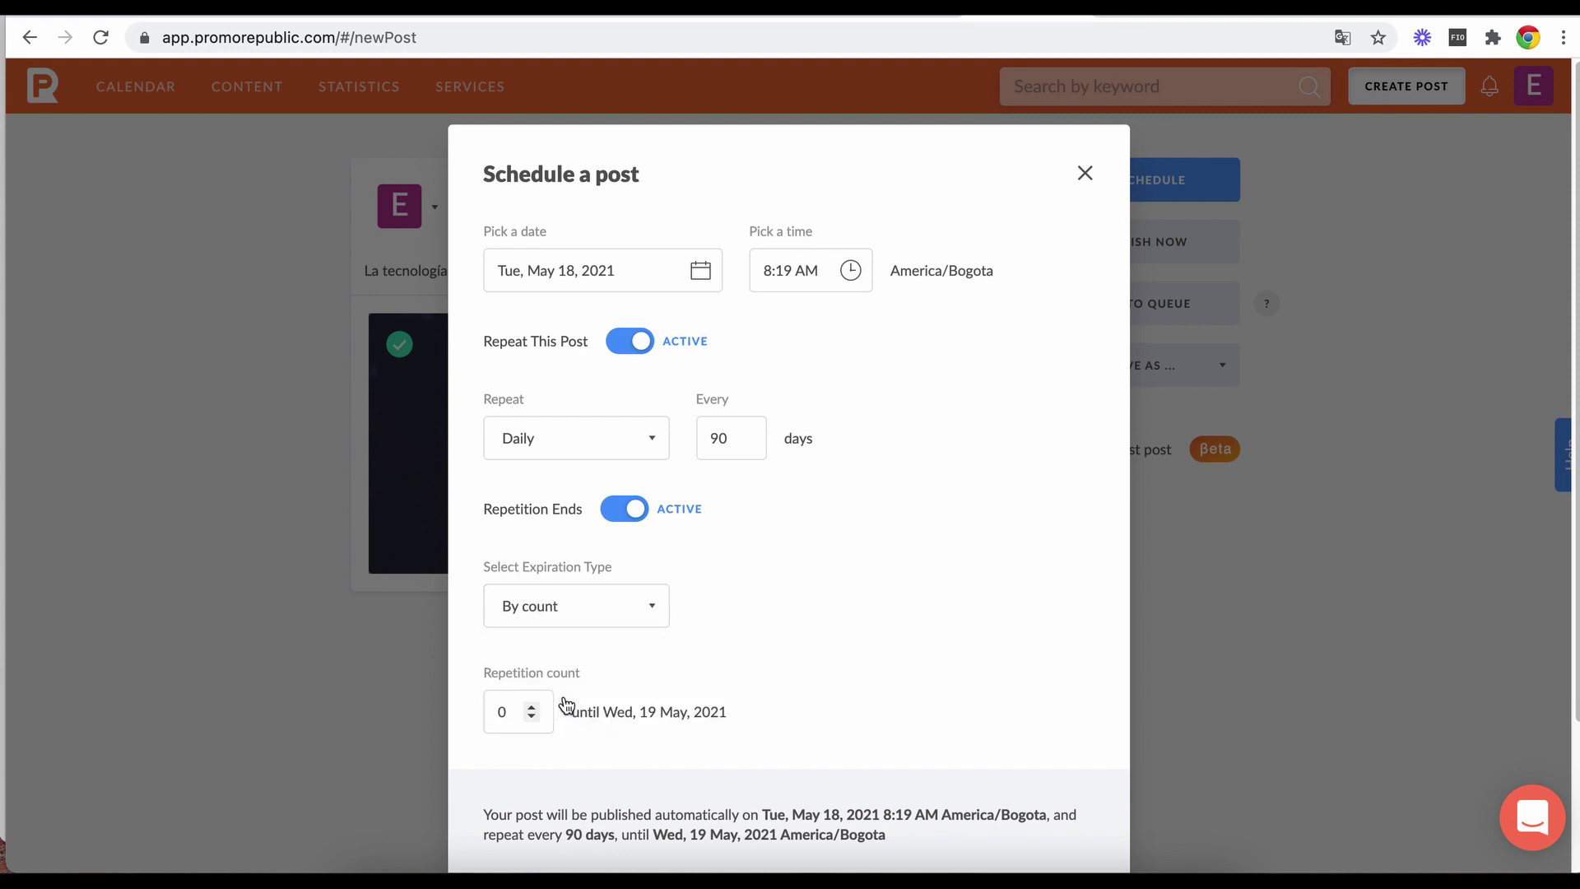
double_click(498, 712)
text(3)
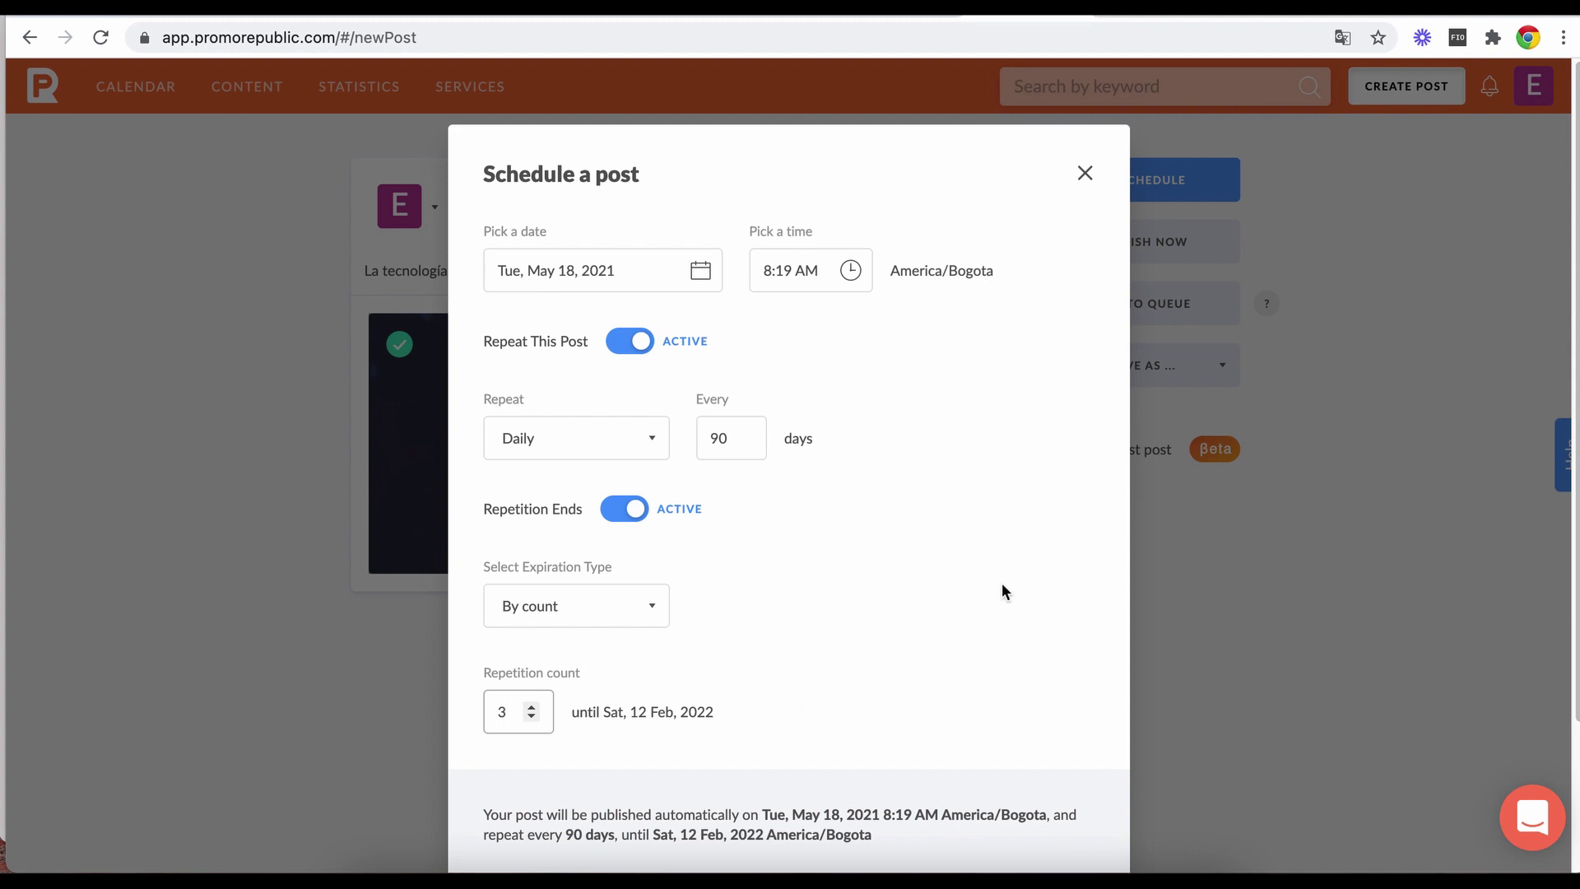
Check the schedule summary, close the dialog without scheduling the post, and remove the attached video.
scroll(1000, 584, down, 3)
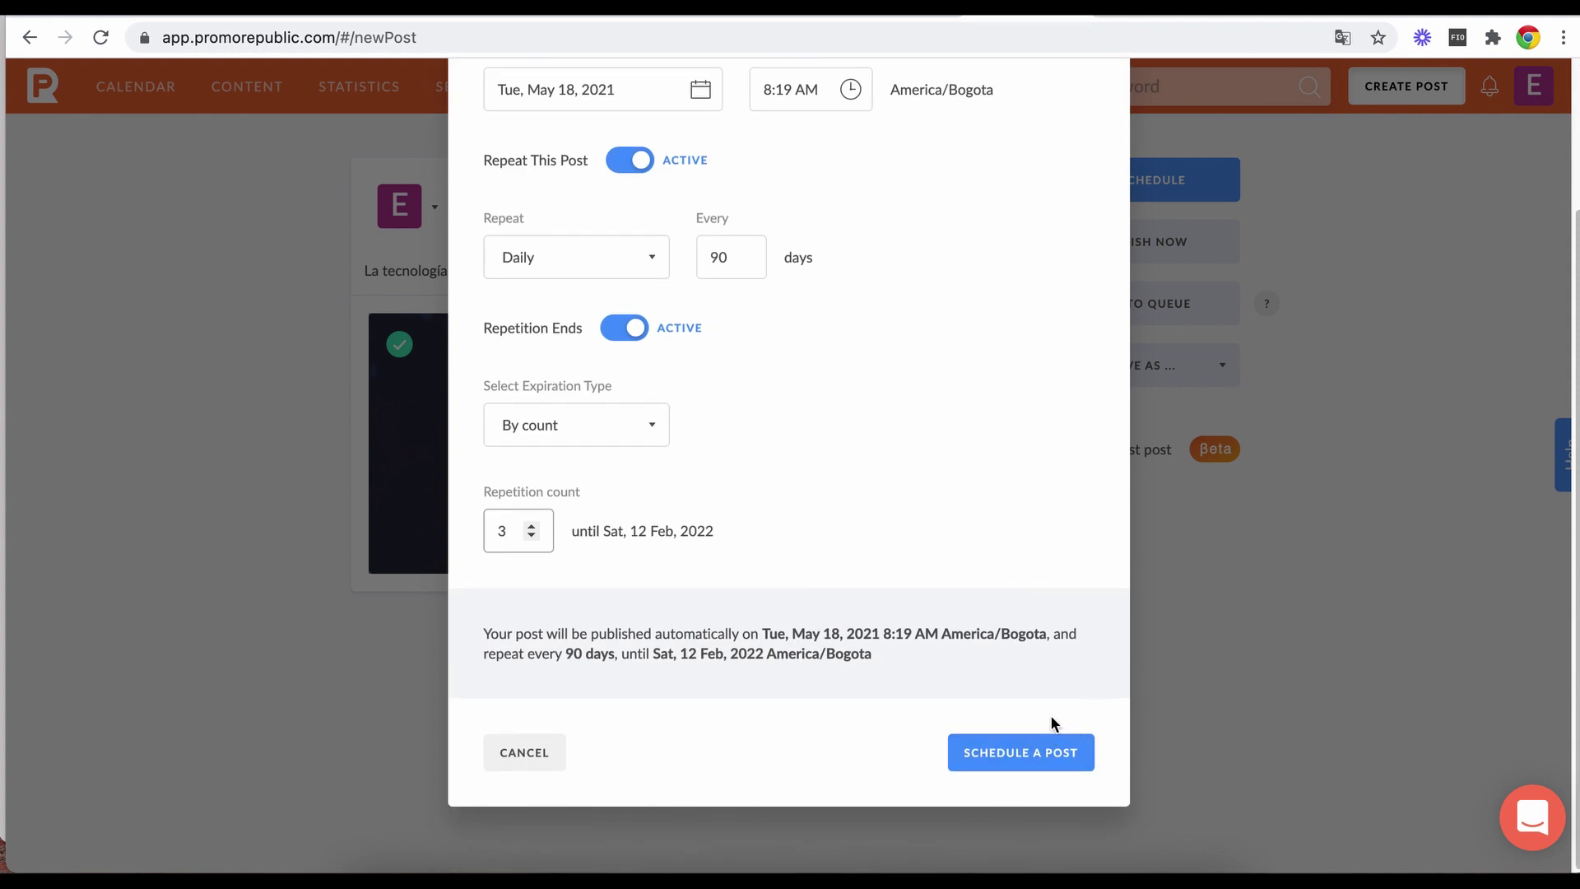
scroll(1051, 719, up, 3)
click(1084, 171)
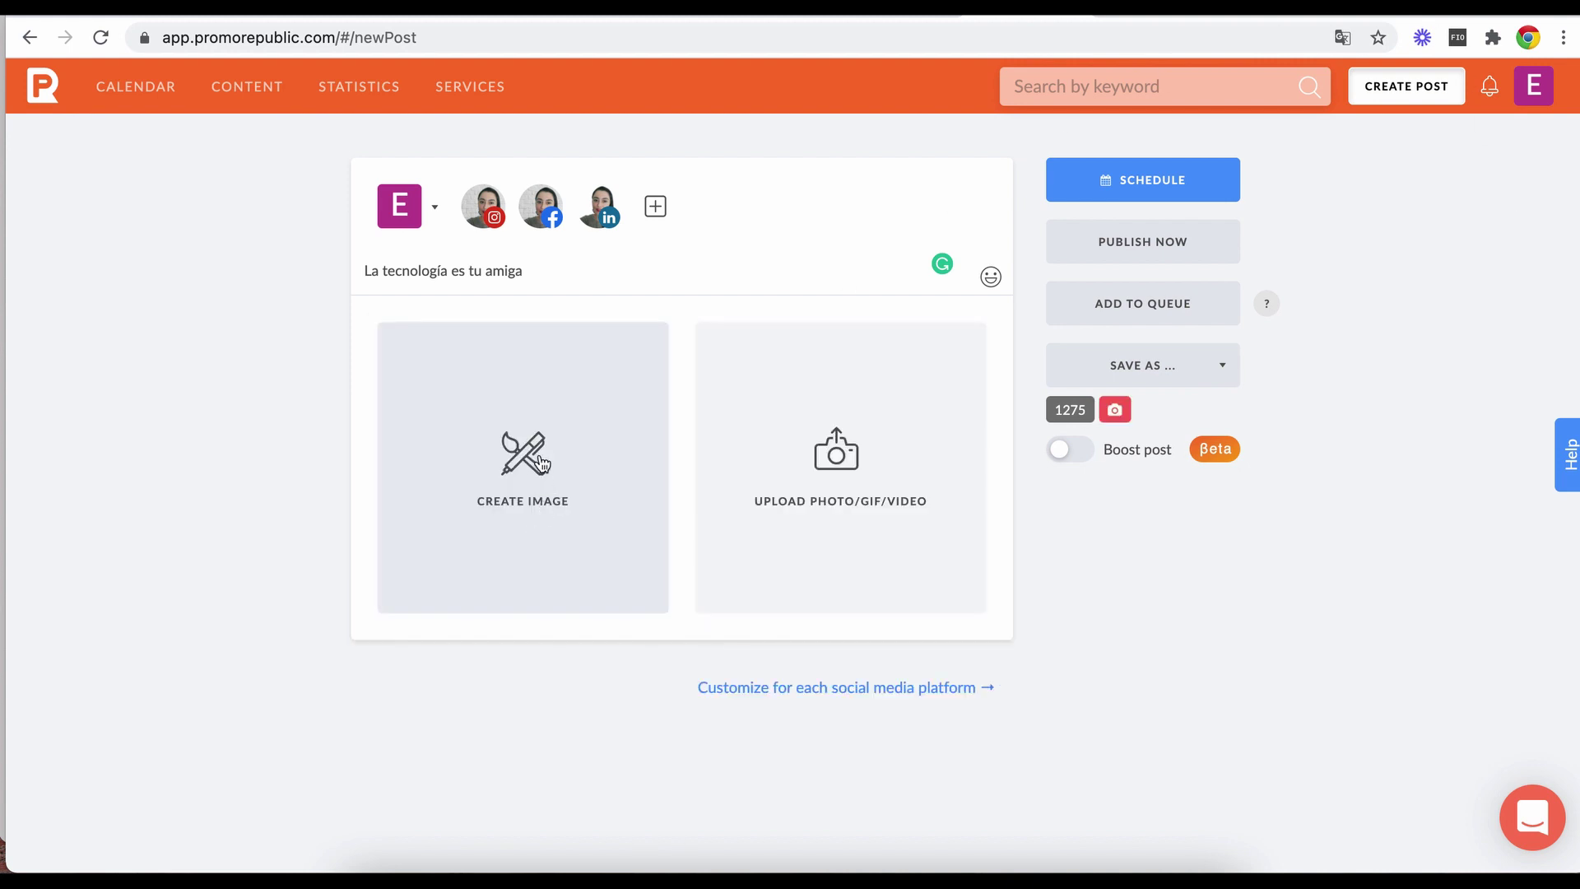
Create an image for the post using the green background photo of the woman in striped trousers.
click(607, 377)
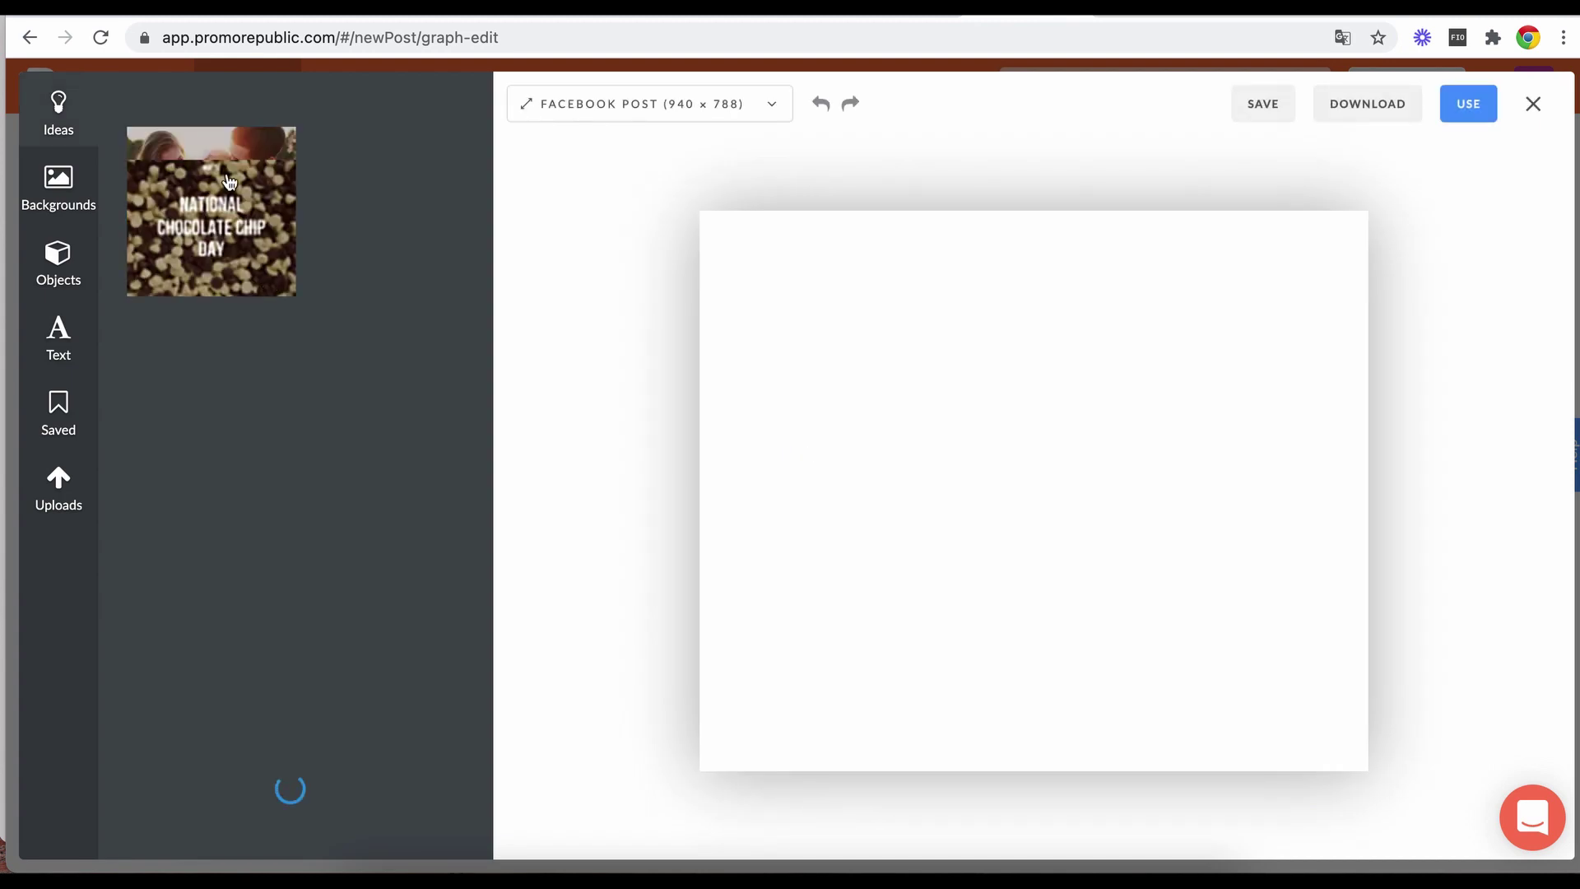
click(59, 182)
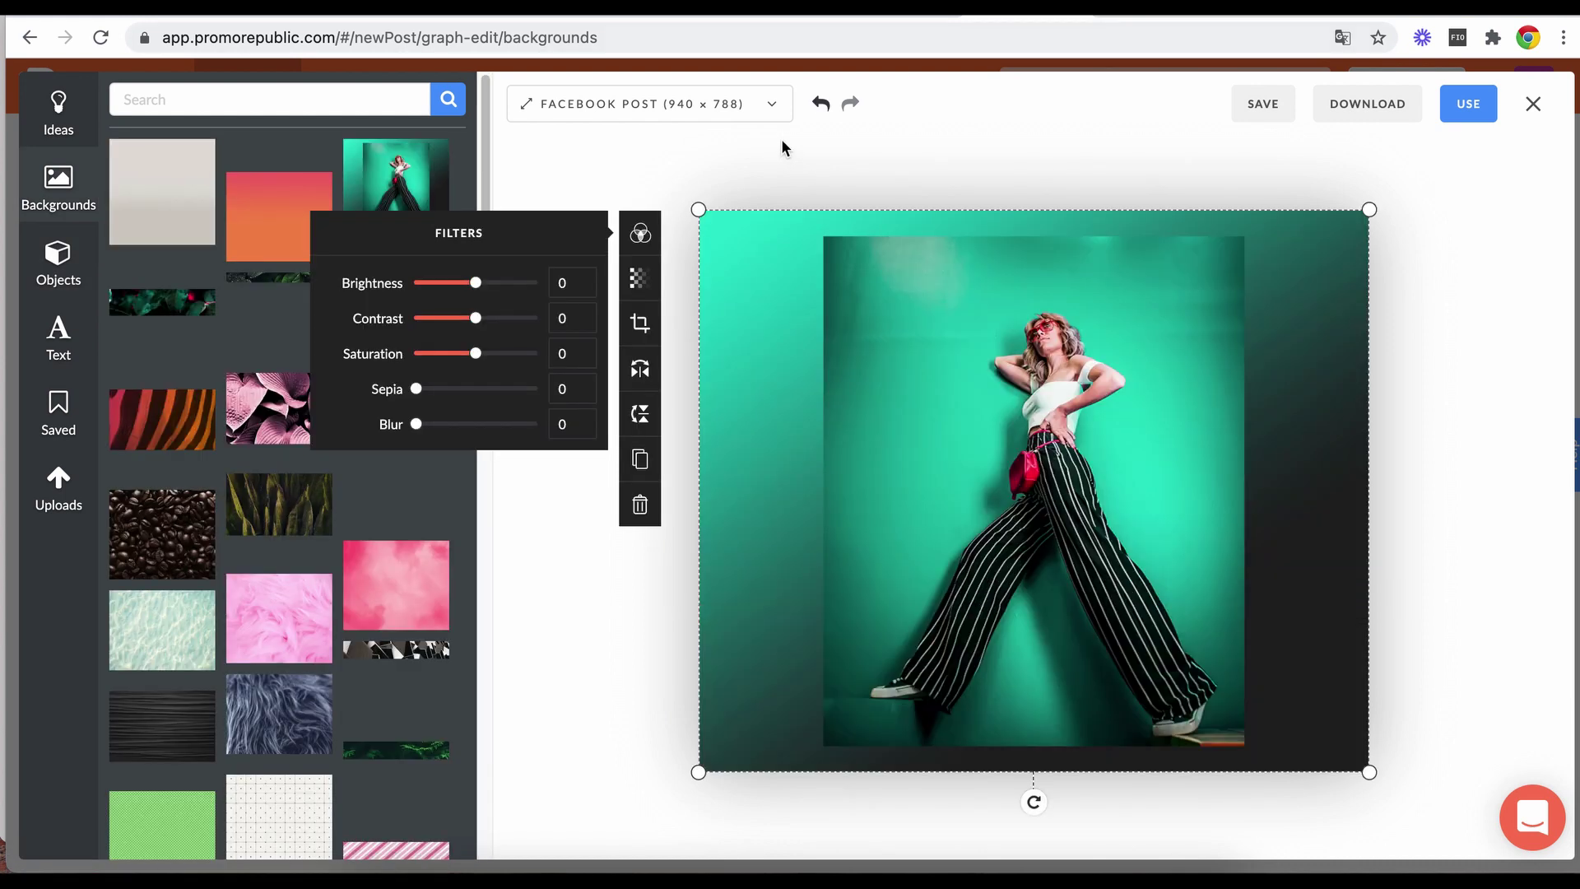
Change the image format to Square (800 × 800) and move the photo up to the canvas's top edge.
click(768, 105)
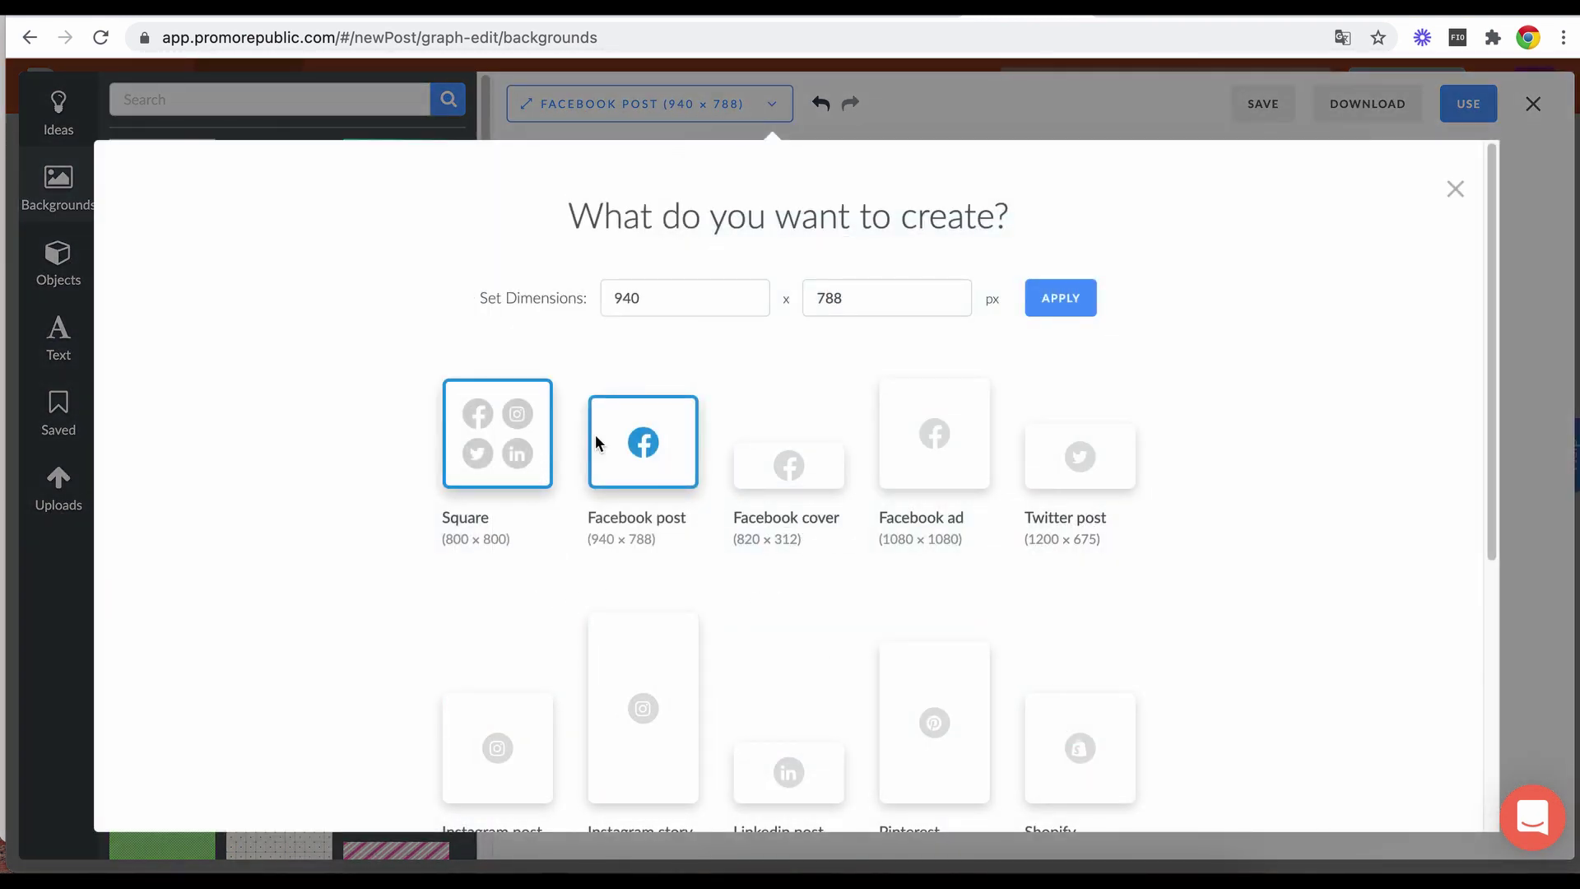
scroll(979, 592, down, 3)
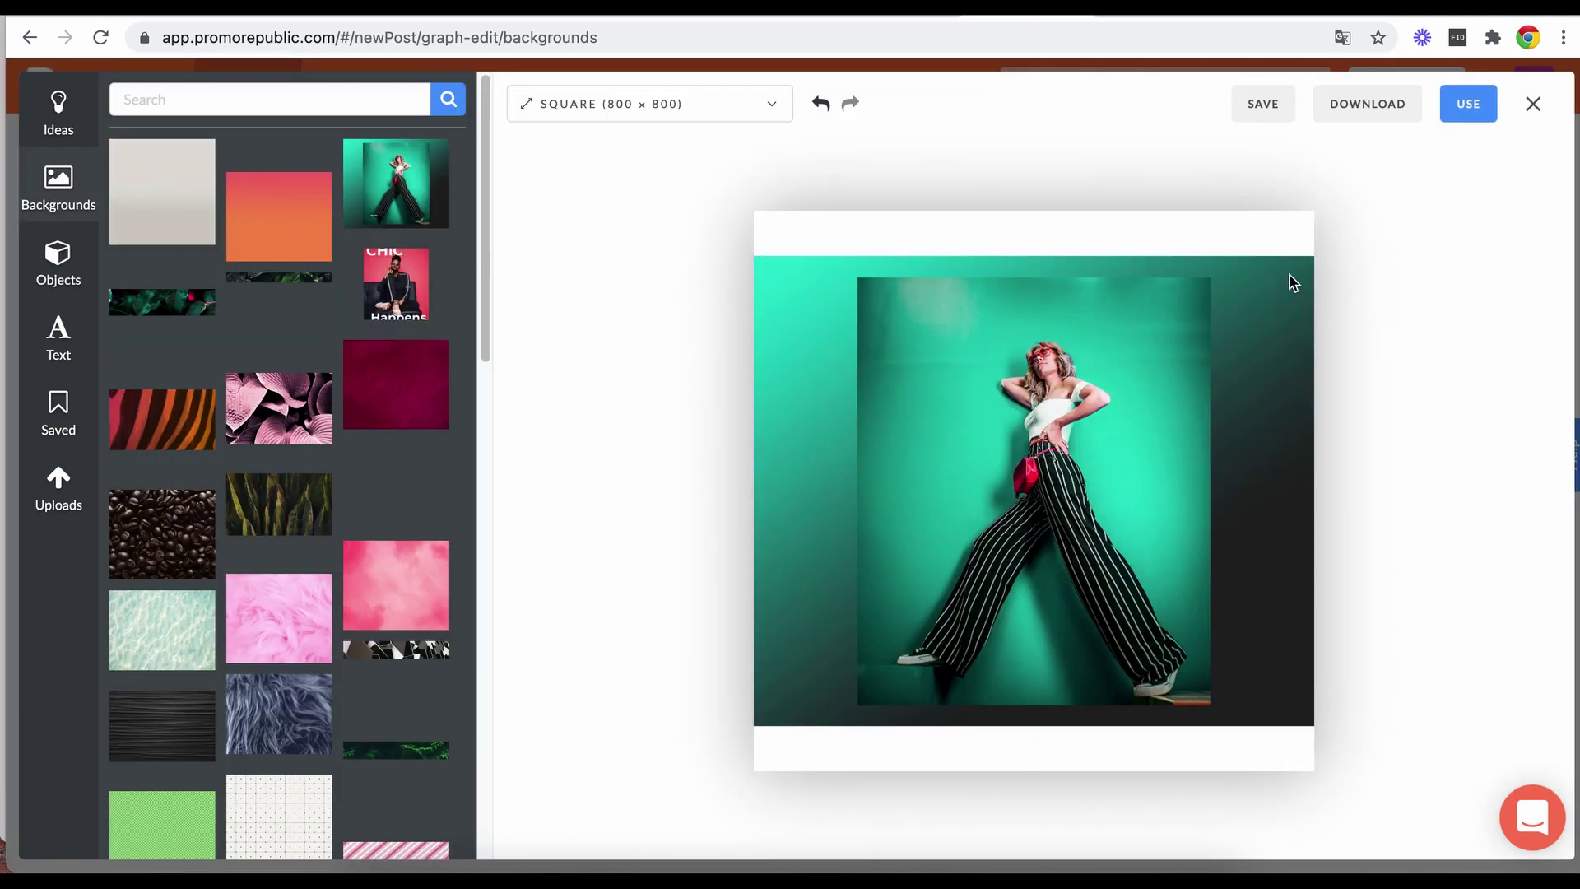
click(1223, 308)
drag(1222, 309, 1217, 255)
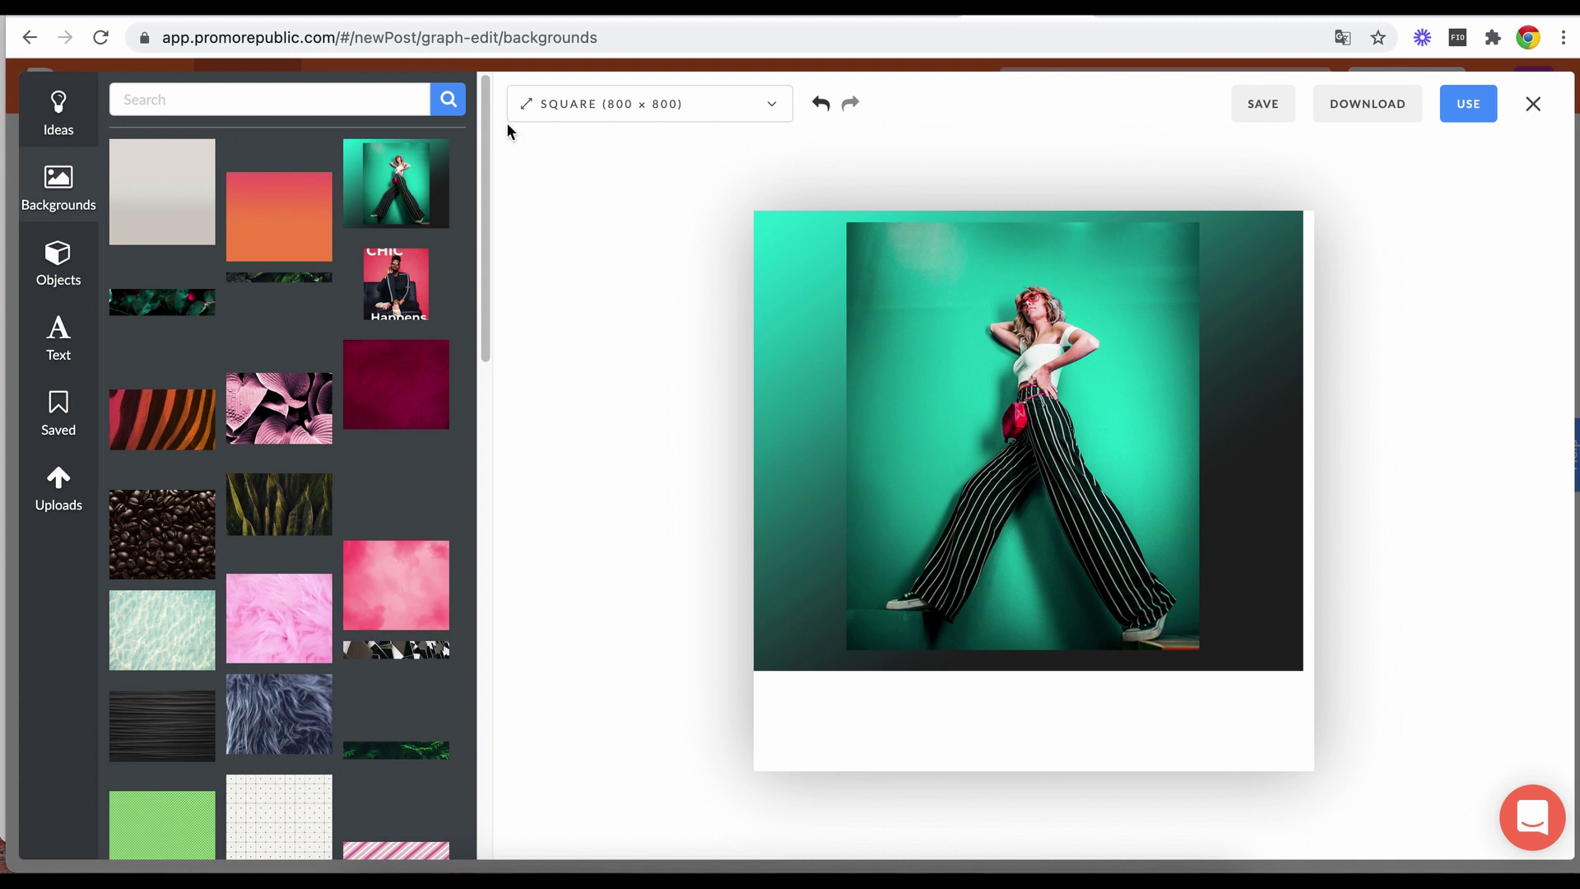
Browse the design ideas in the image editor, and leave the editor discarding the unsaved image.
click(59, 112)
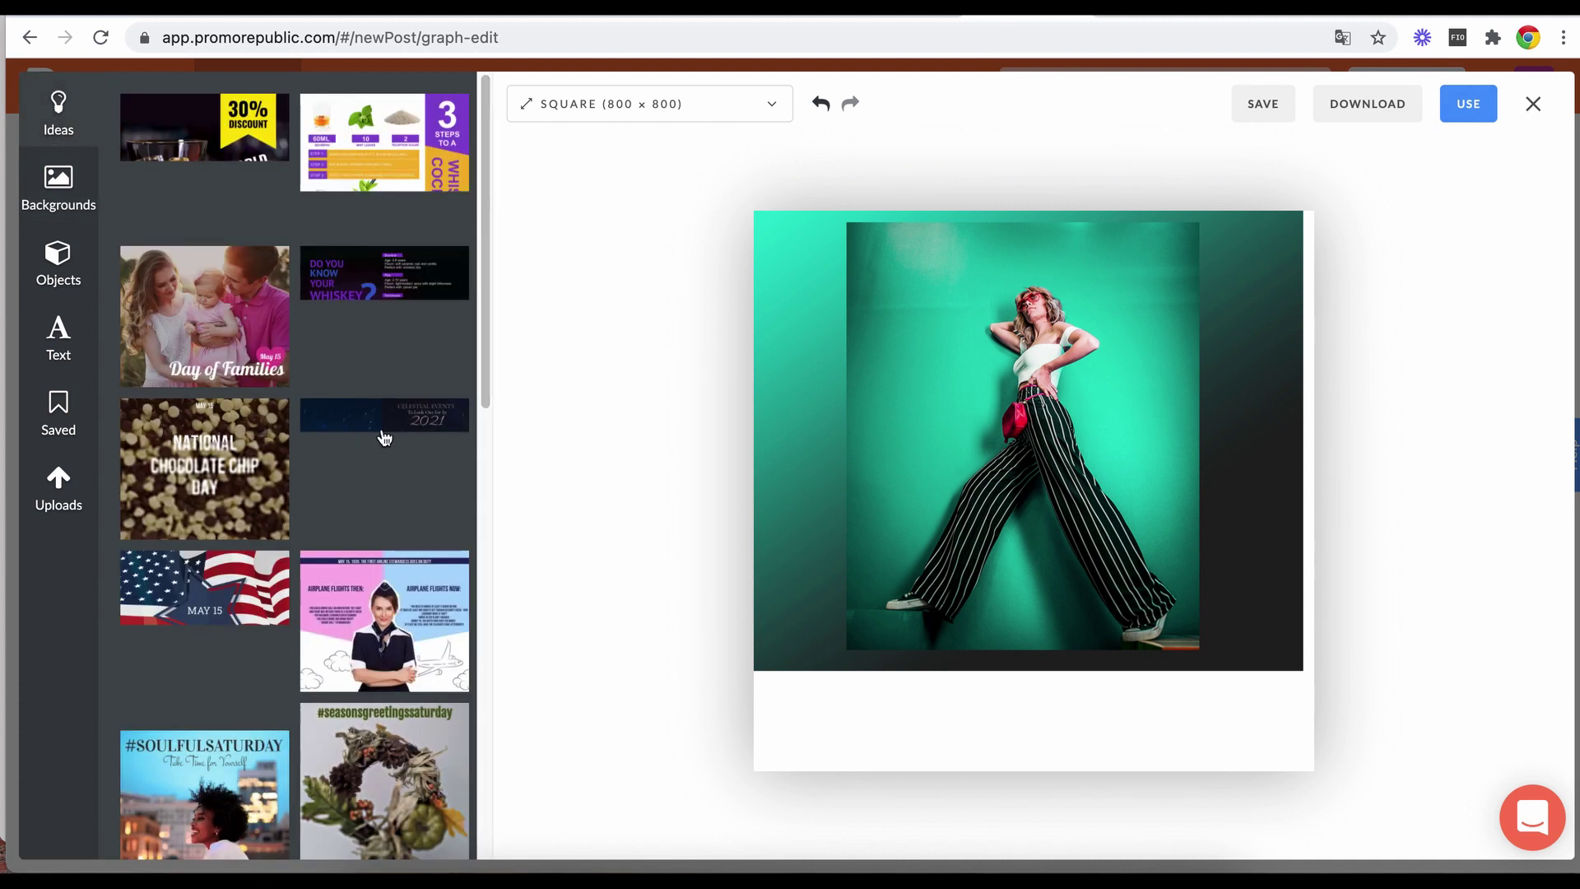
scroll(367, 485, down, 4)
scroll(354, 501, down, 2)
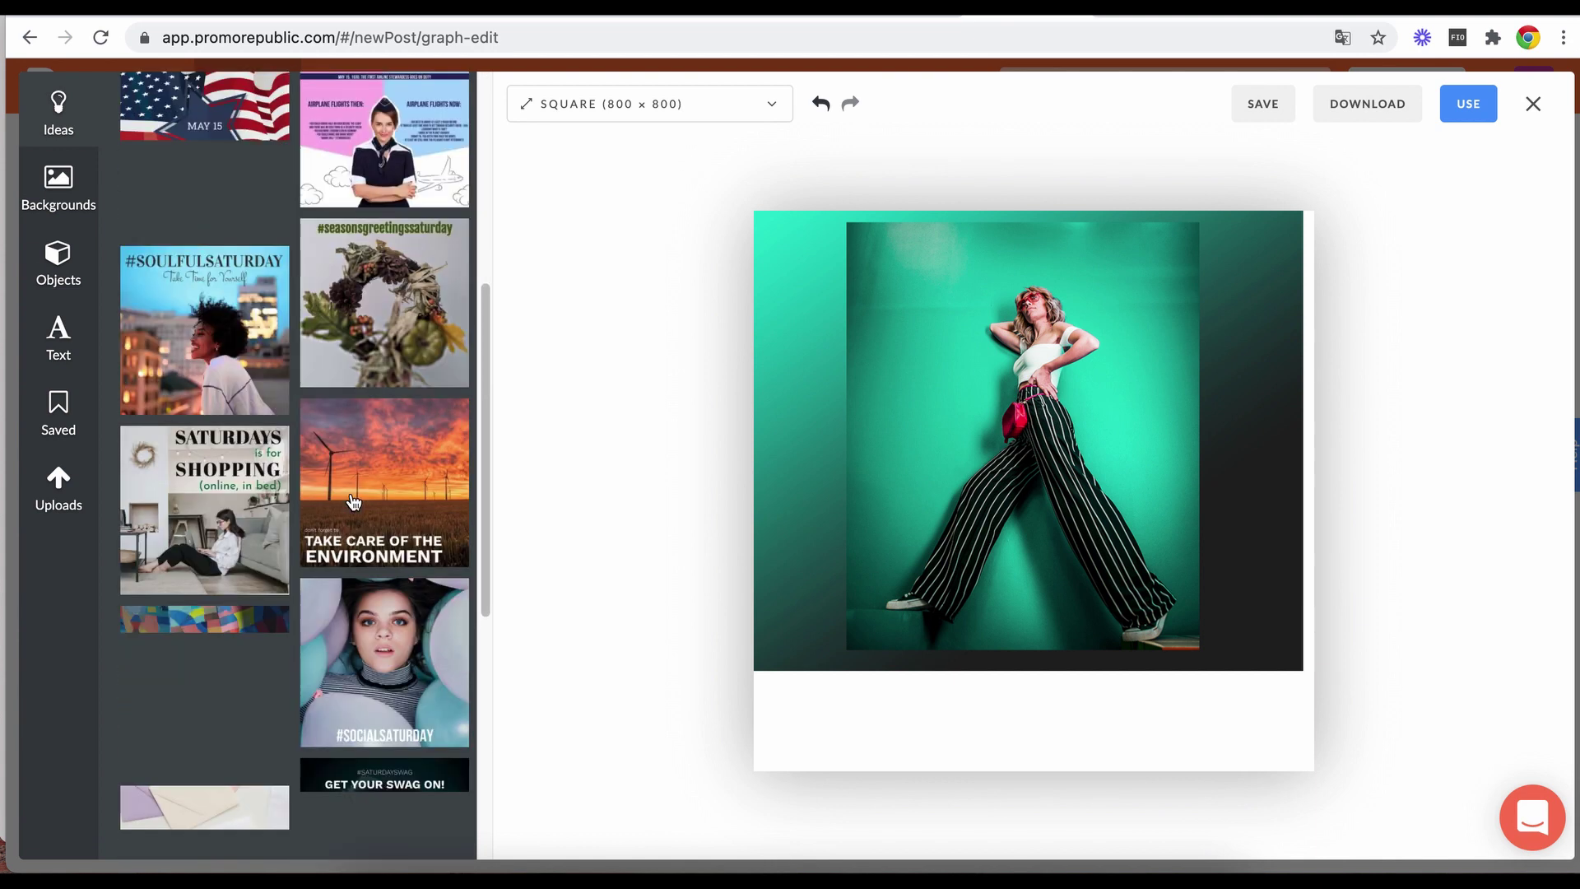
scroll(354, 504, down, 4)
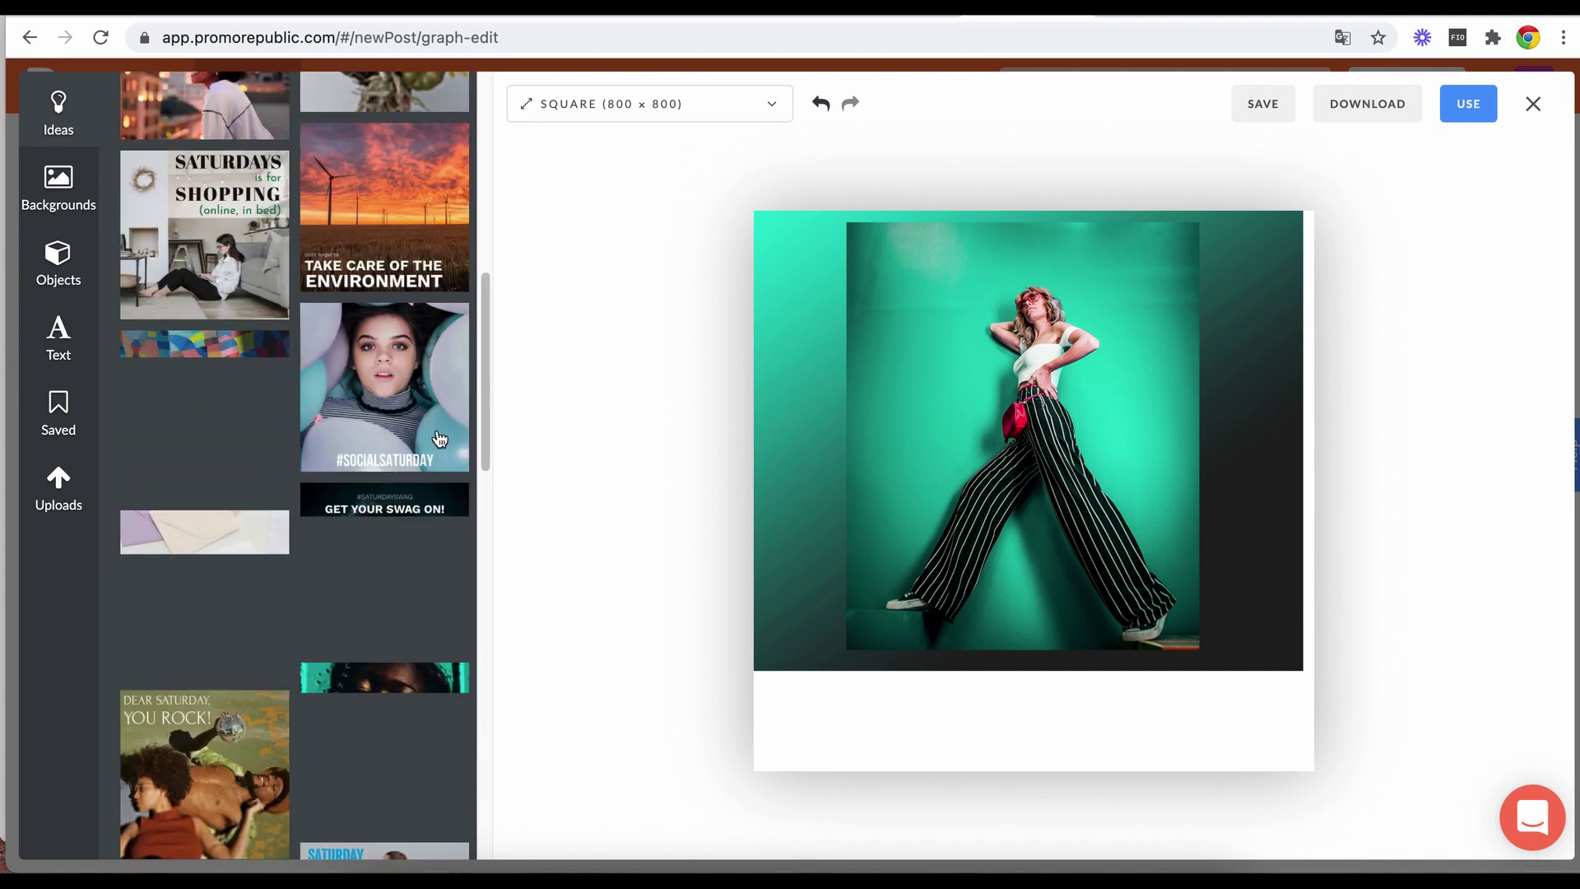
scroll(364, 452, down, 4)
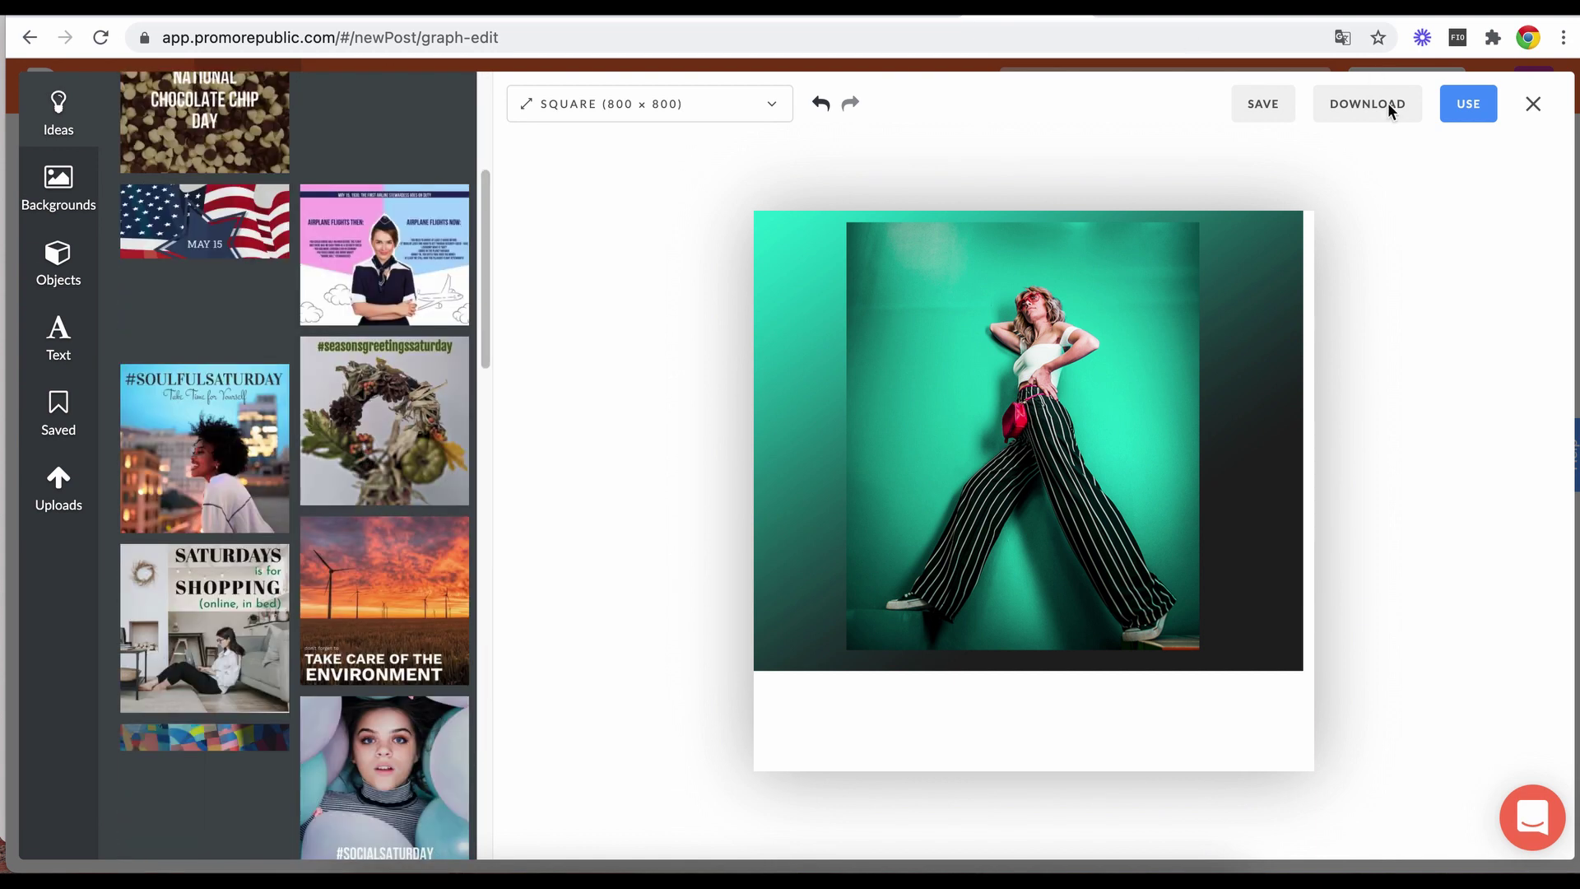
click(1532, 105)
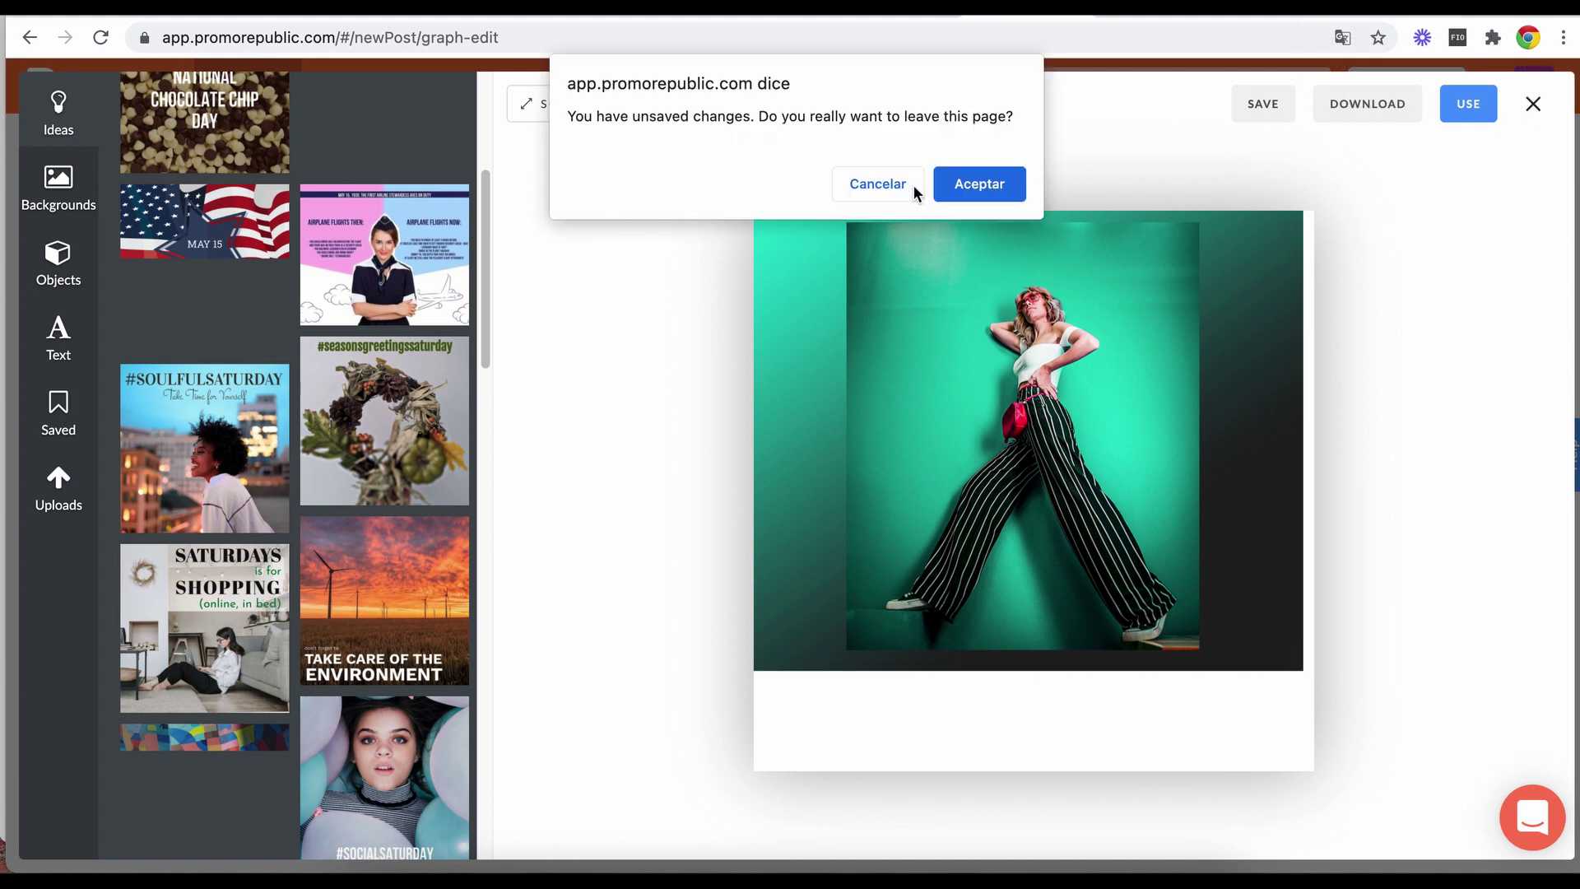
click(976, 183)
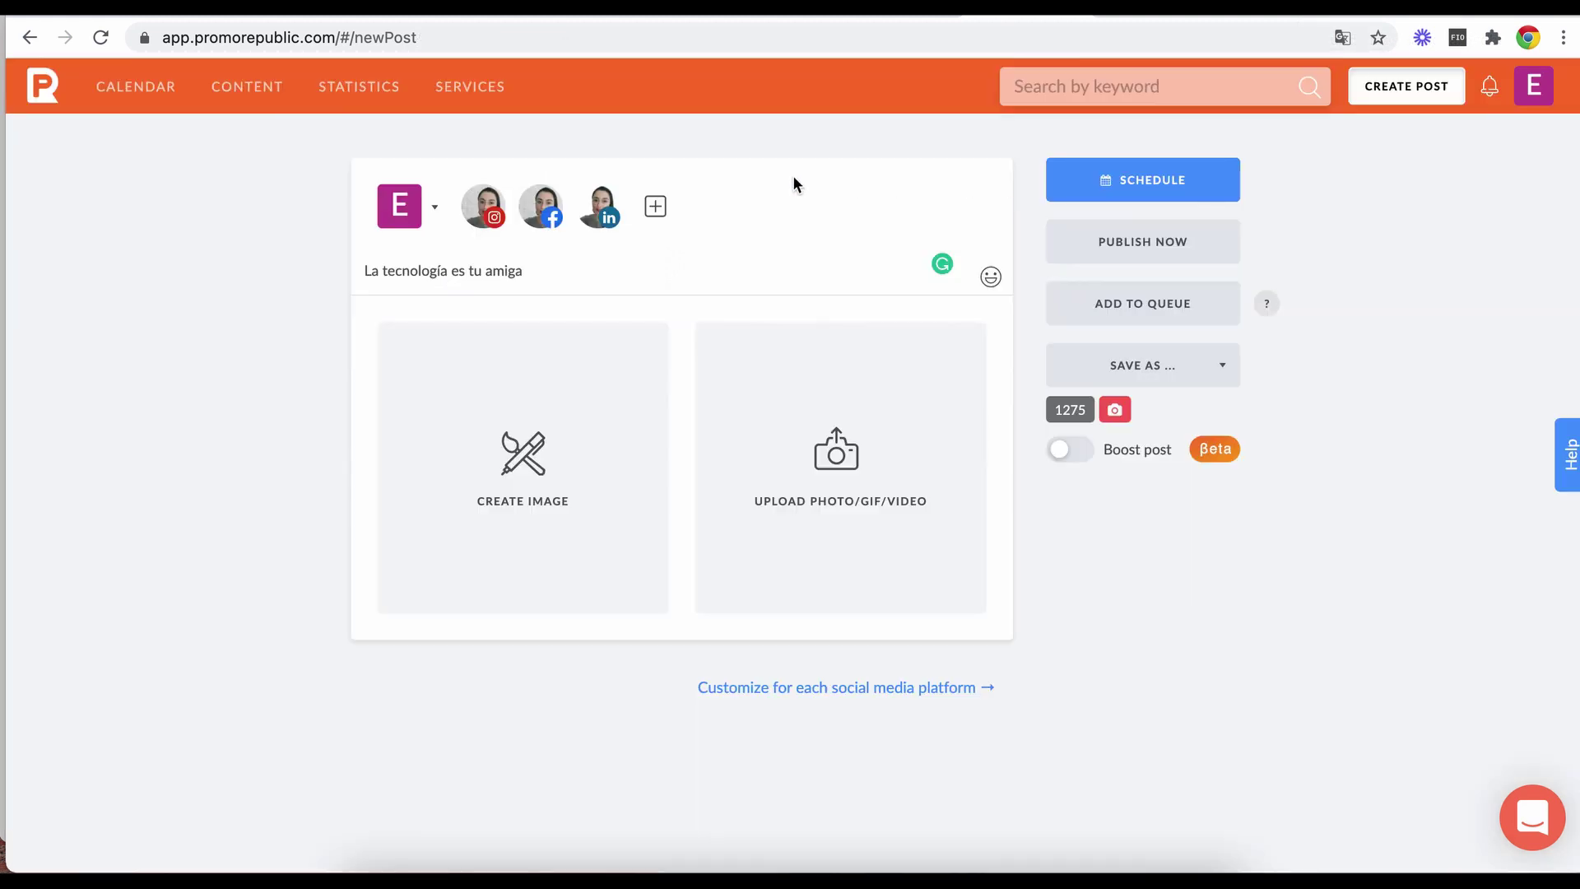
Open the Post Ideas library, discarding the unsaved post.
click(278, 88)
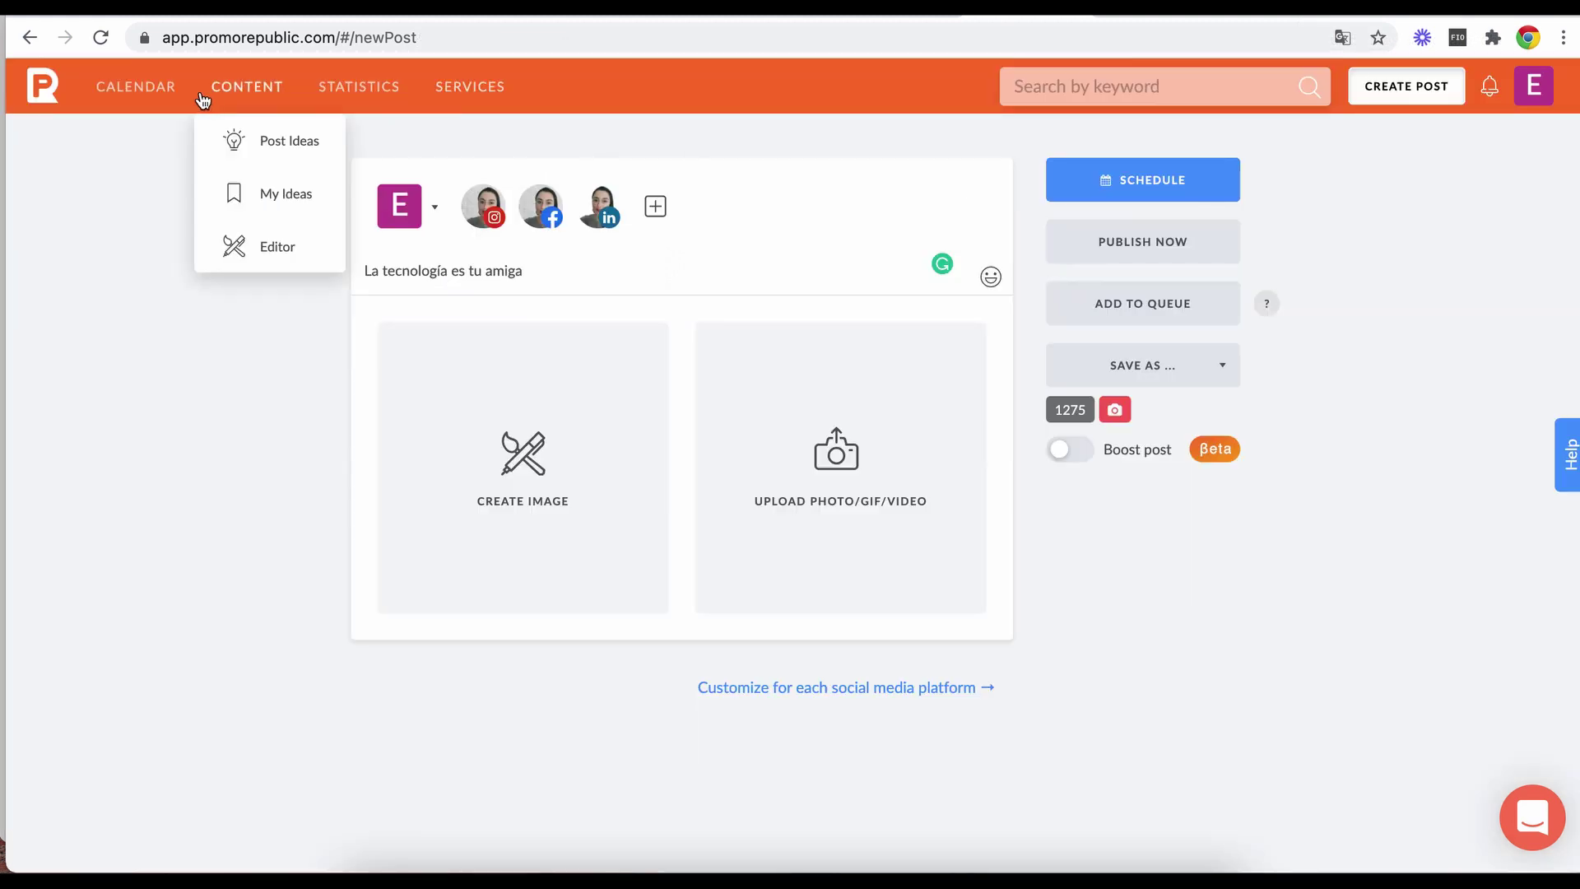
click(298, 150)
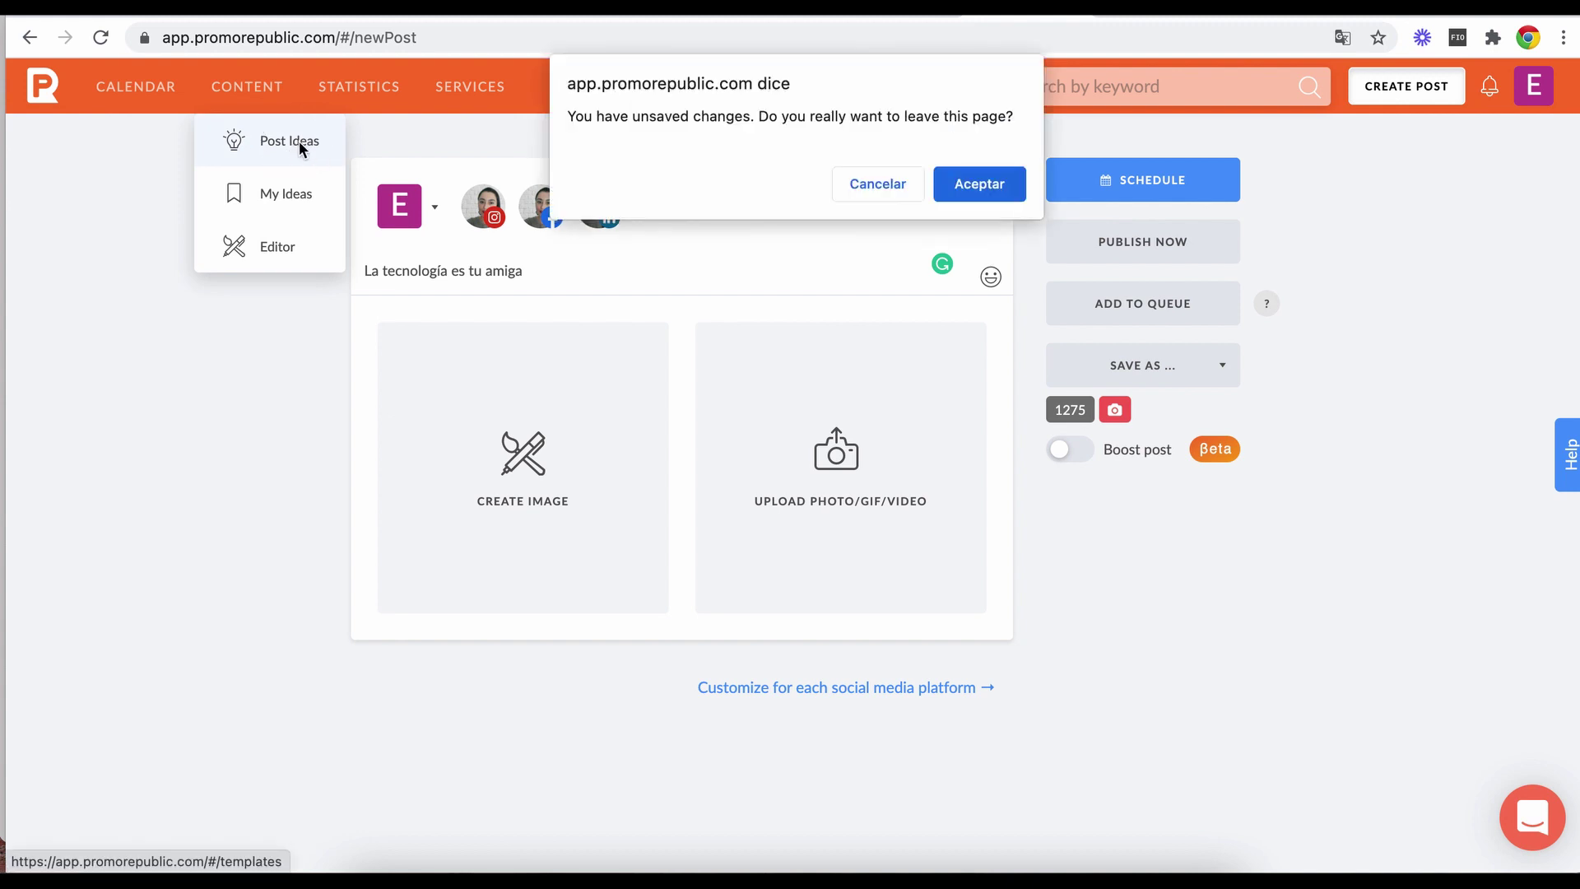
click(984, 188)
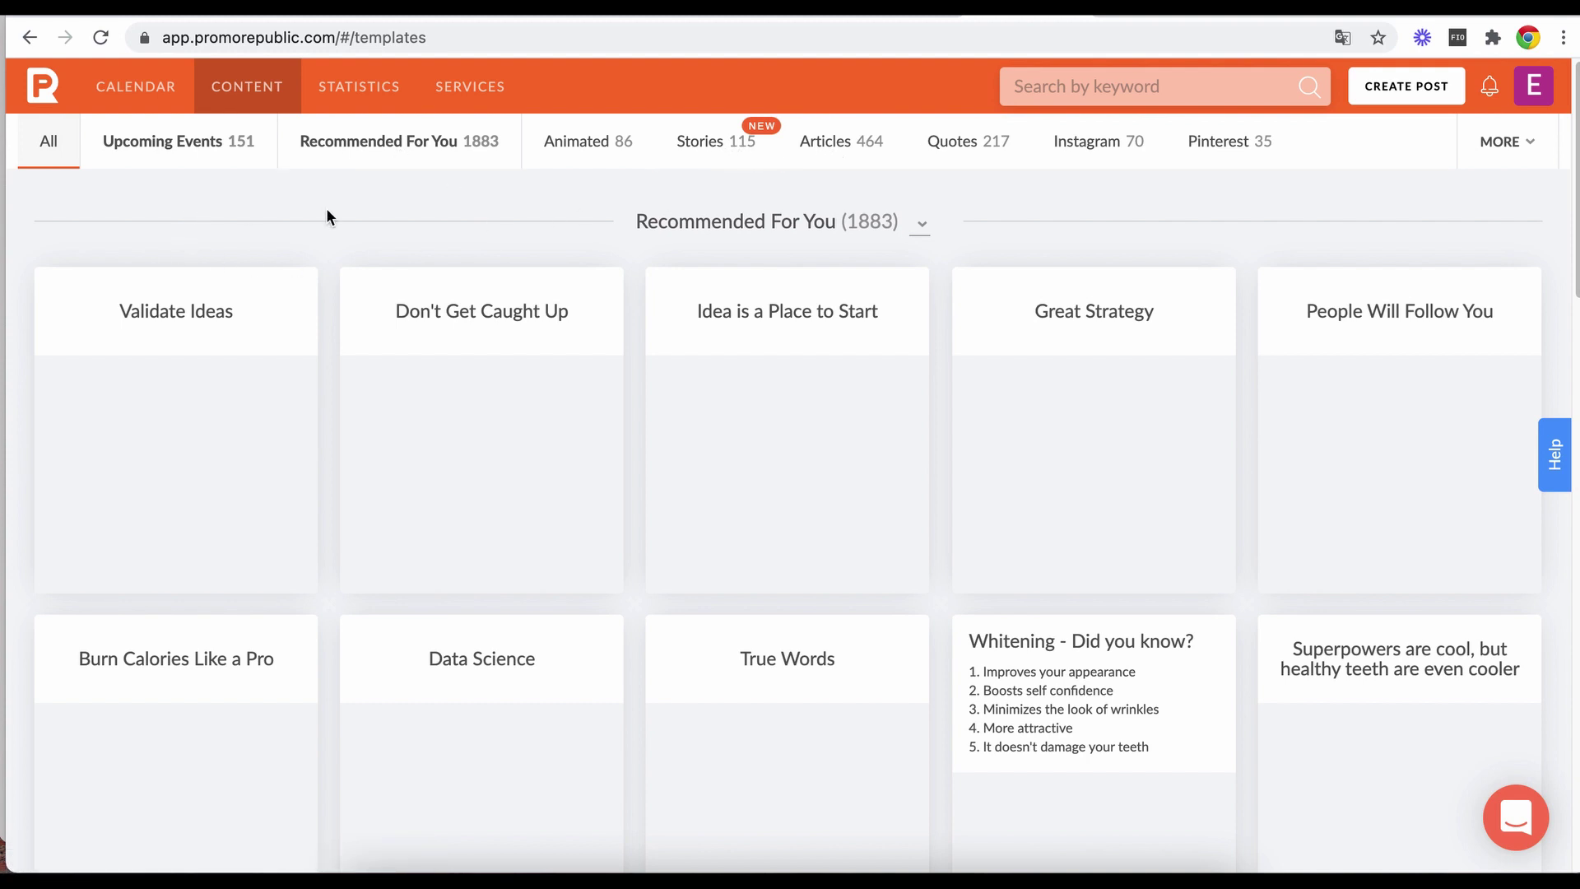
Browse the recommended ideas and upcoming events, and start a post from the May 15 Day of Families idea.
scroll(405, 218, down, 2)
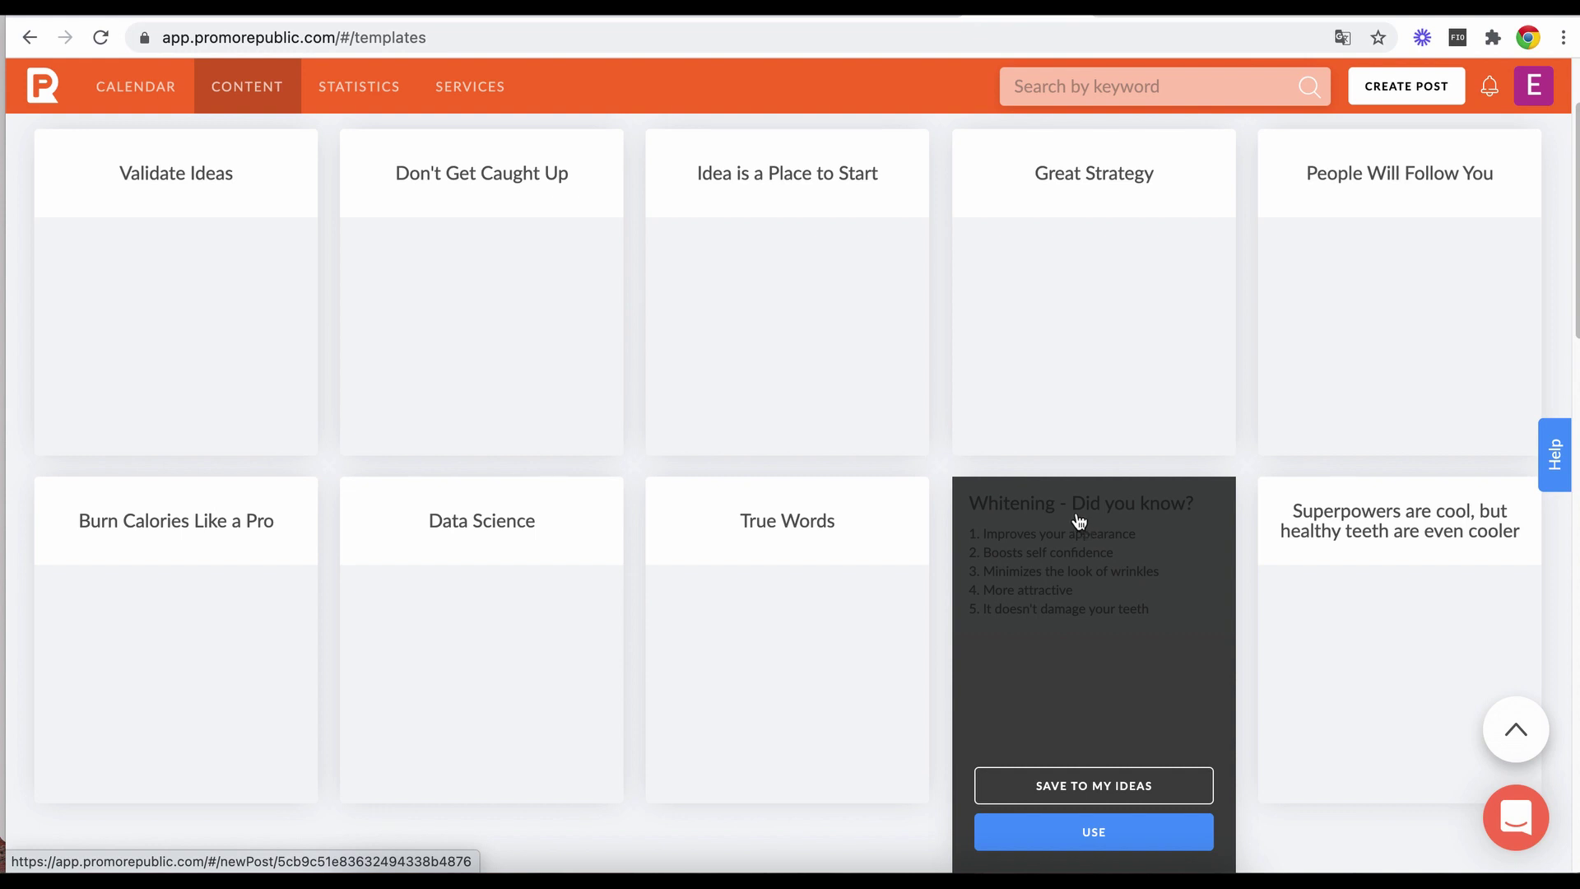
scroll(1415, 510, down, 6)
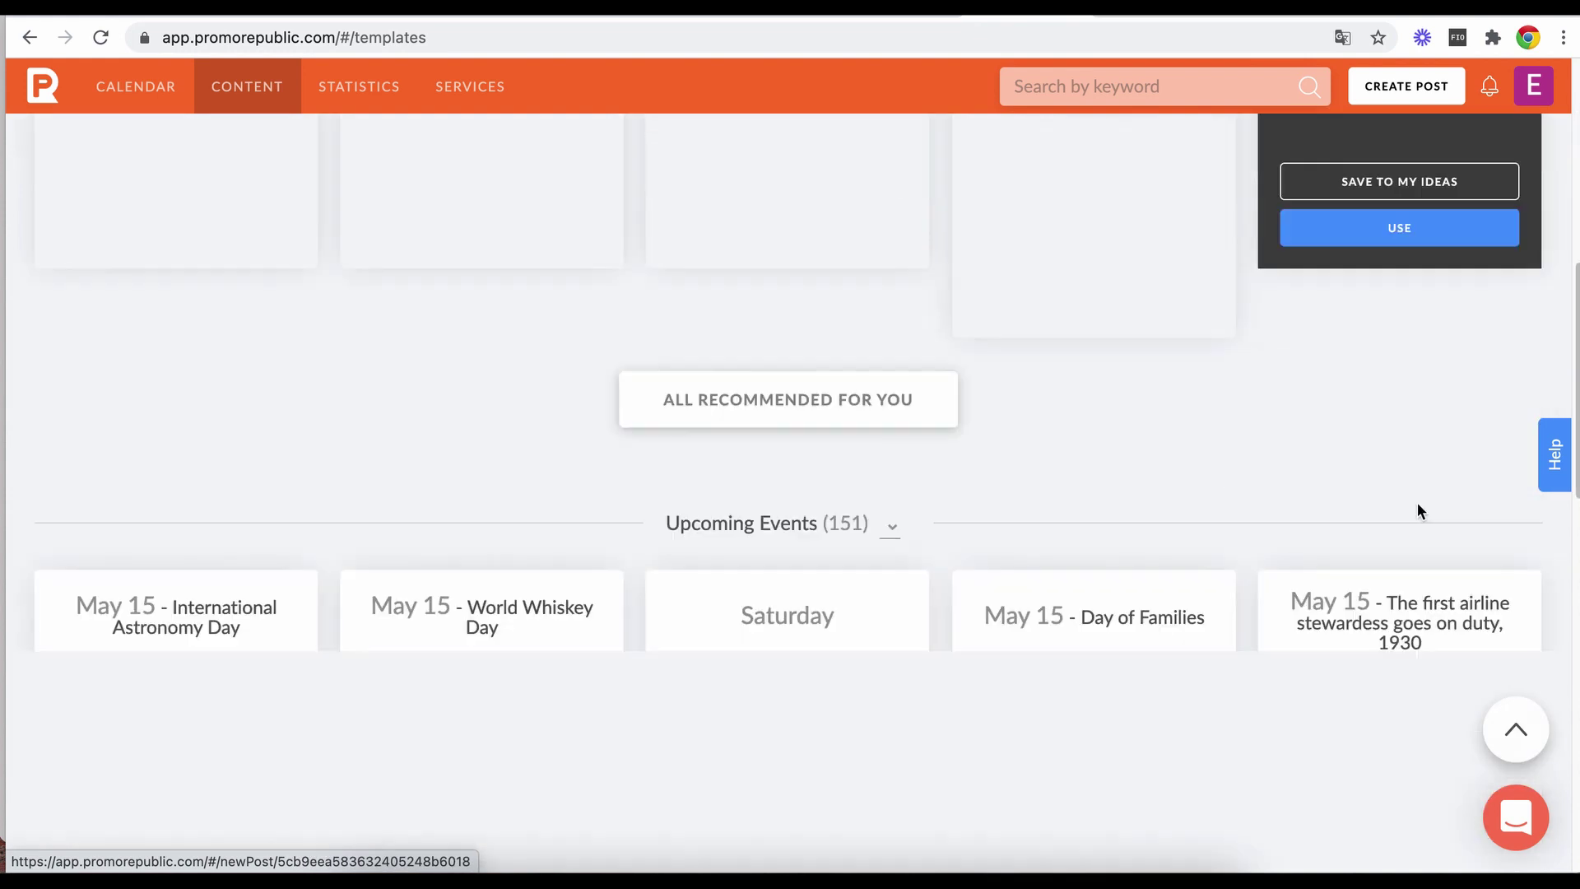
scroll(1415, 502, down, 6)
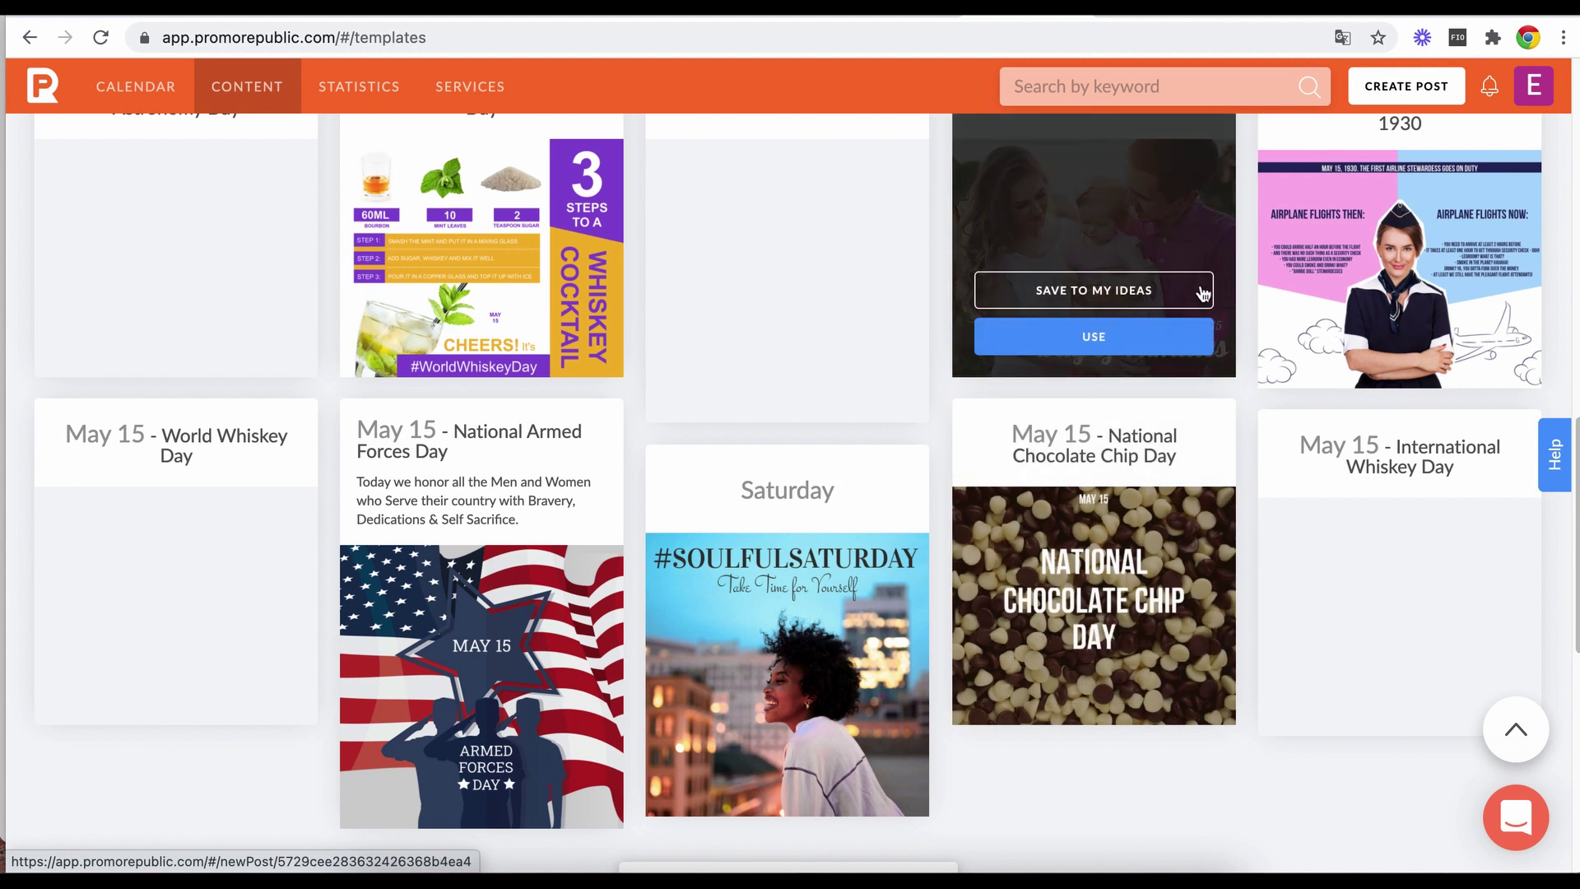
click(1103, 337)
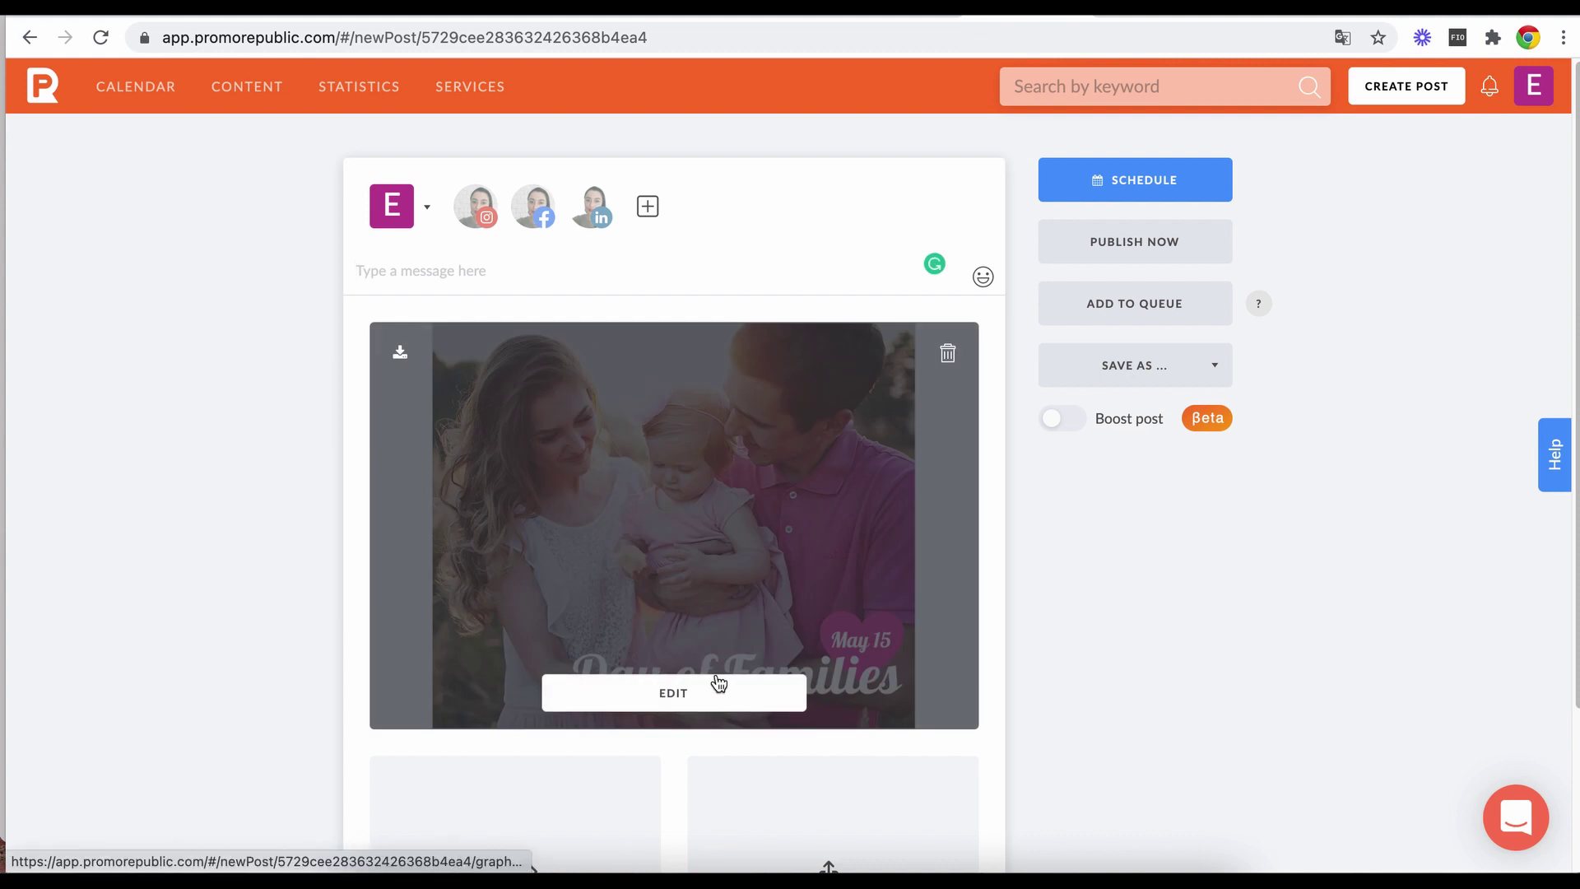
Edit the post's image, replacing the "Day of Families" headline with "Feliz día".
click(711, 685)
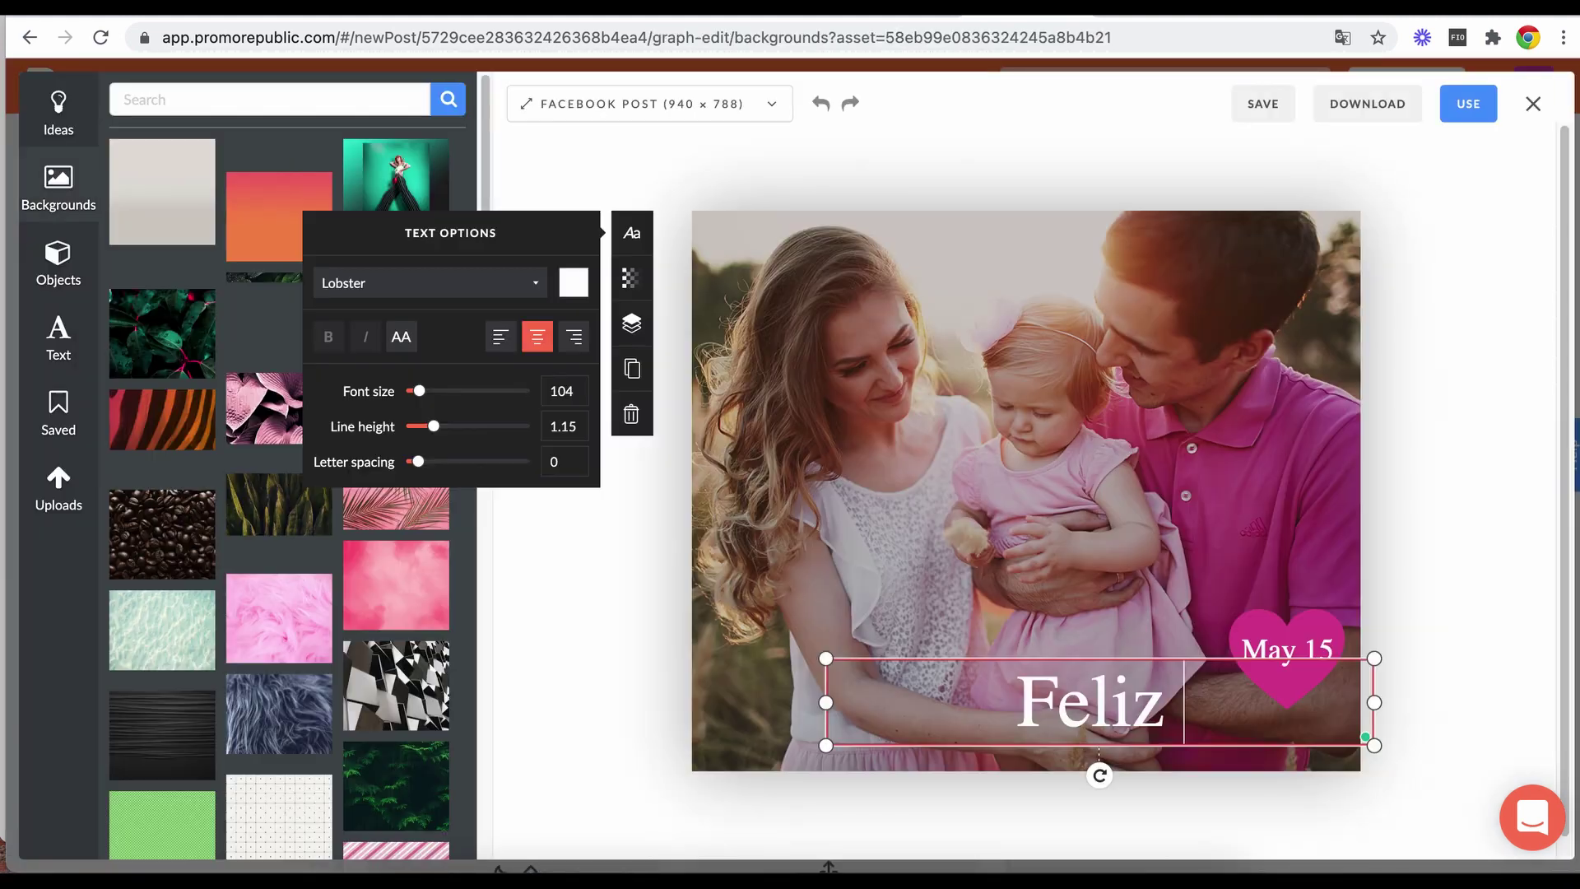
text(día)
click(1514, 596)
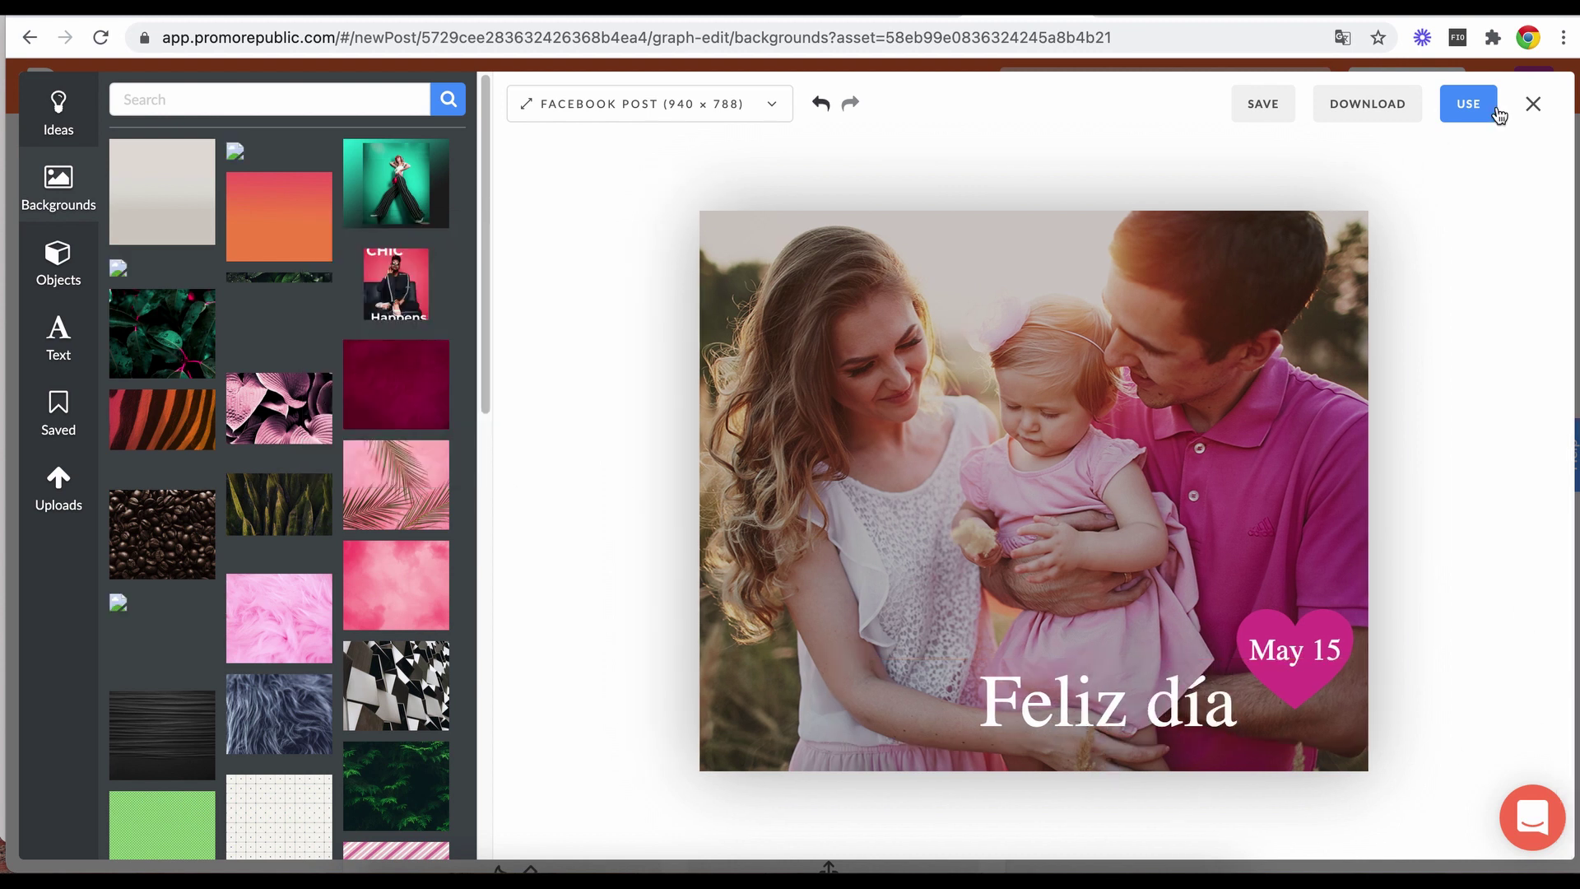
Use the edited "Feliz día" image in the post, and open the workspaces list, discarding the unsaved post.
click(1464, 107)
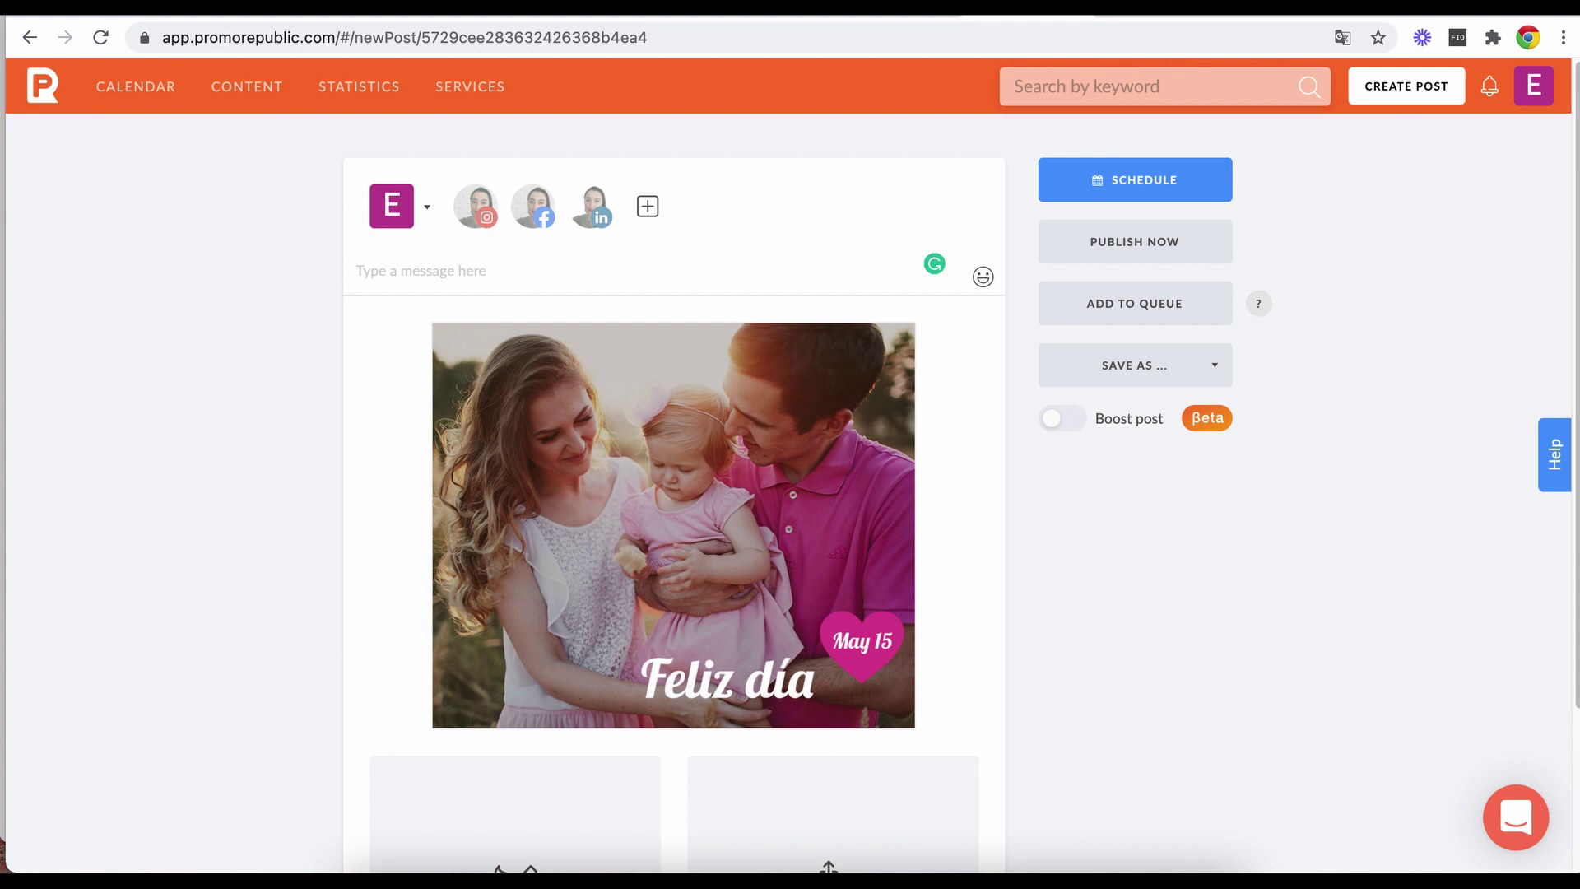
click(1539, 90)
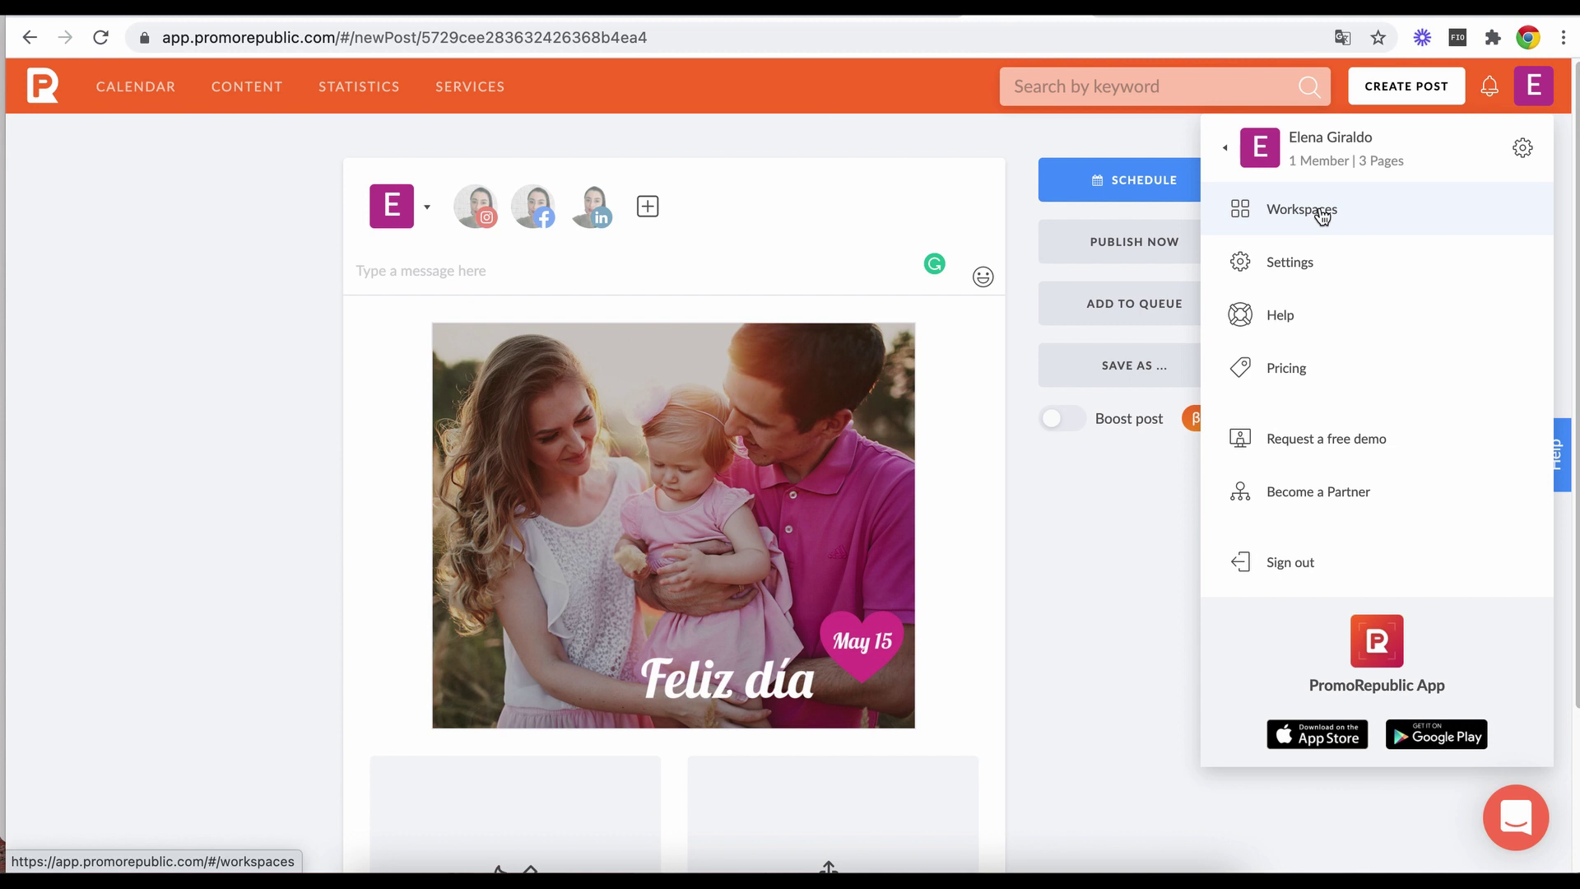
click(1322, 214)
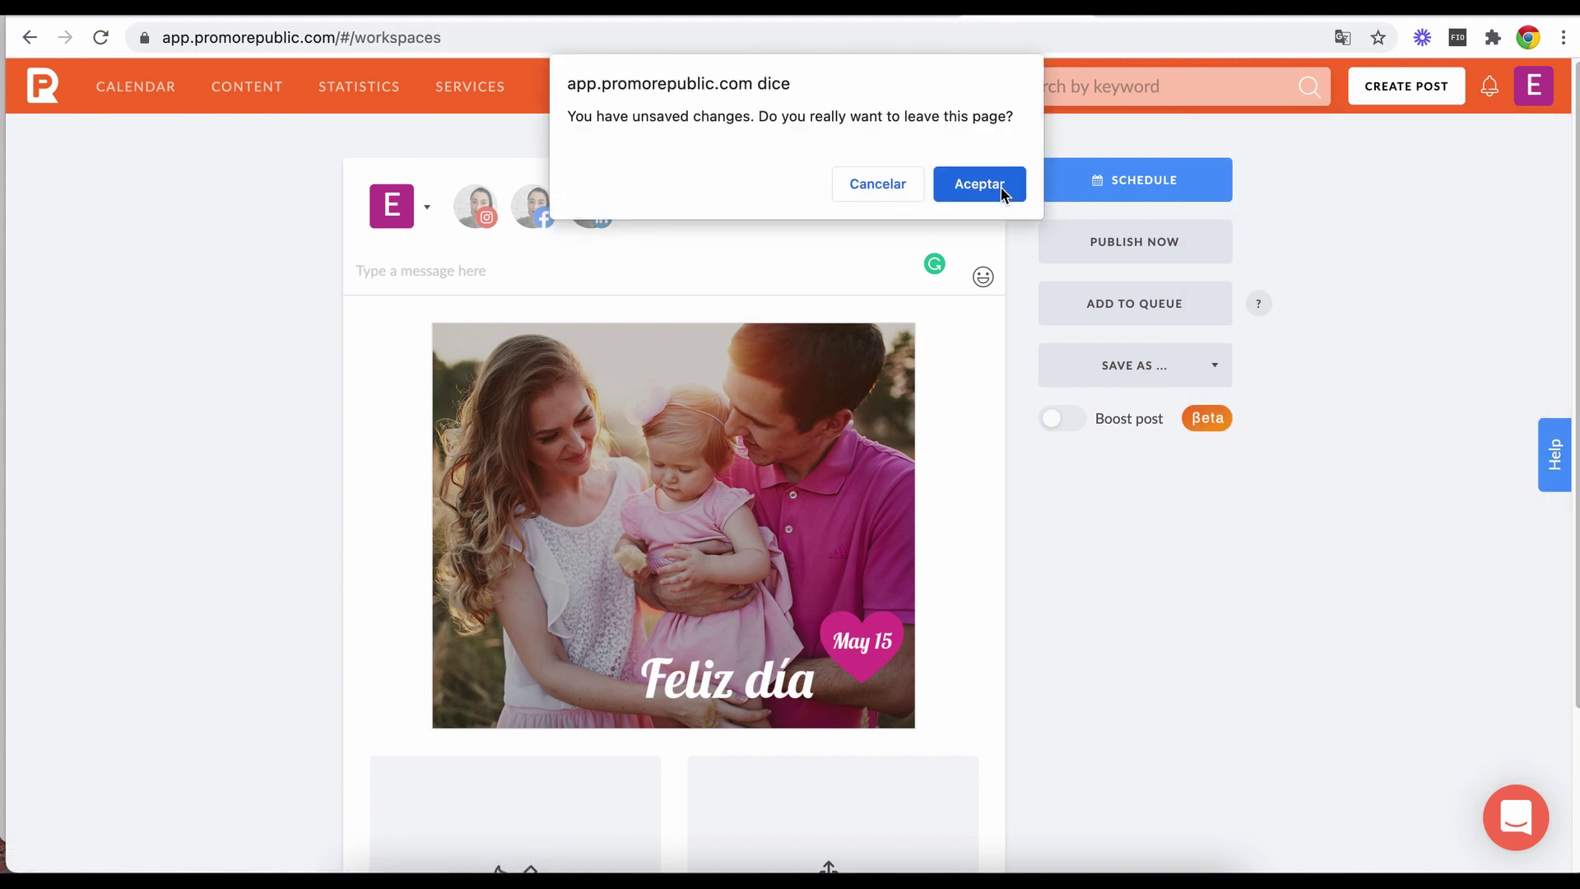
click(1001, 185)
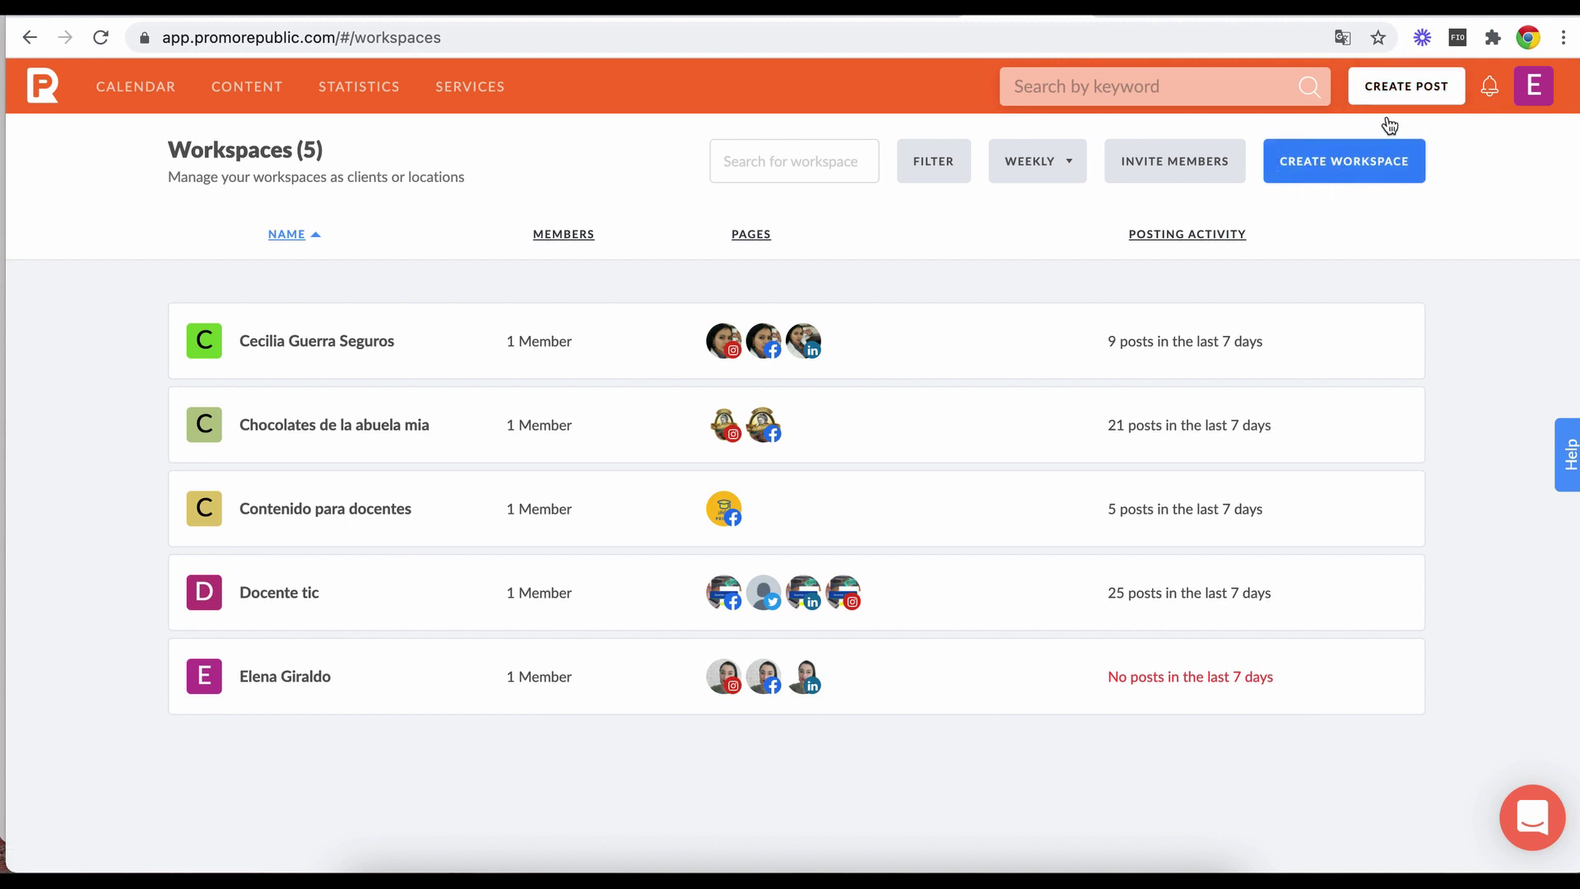
Create a workspace named Demo with Automotive as its industry.
click(1379, 165)
click(708, 302)
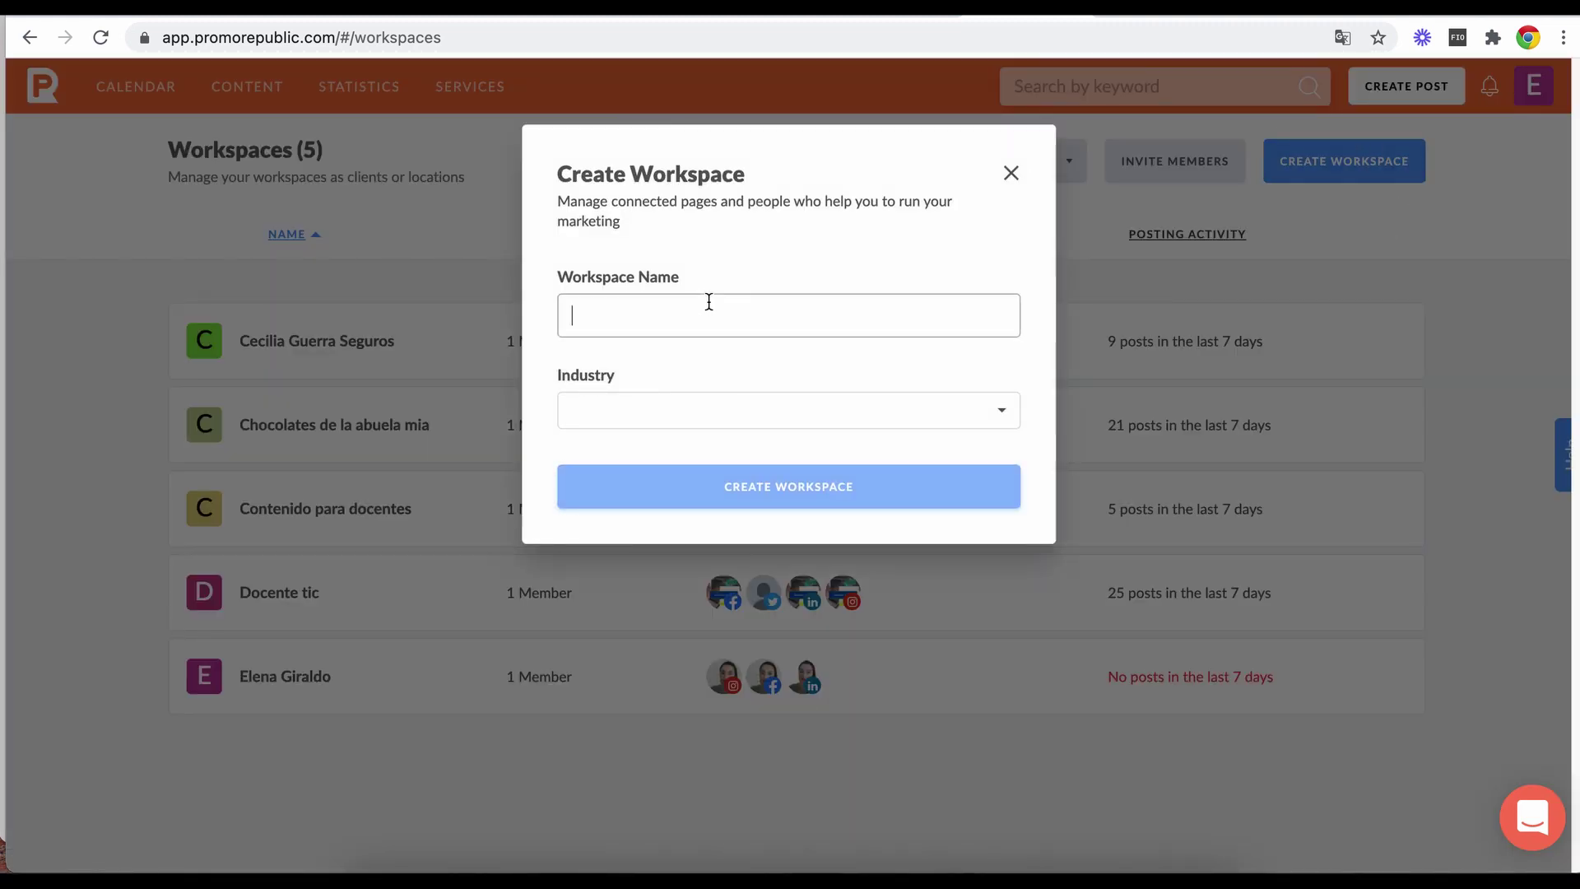
text(Demo)
click(926, 415)
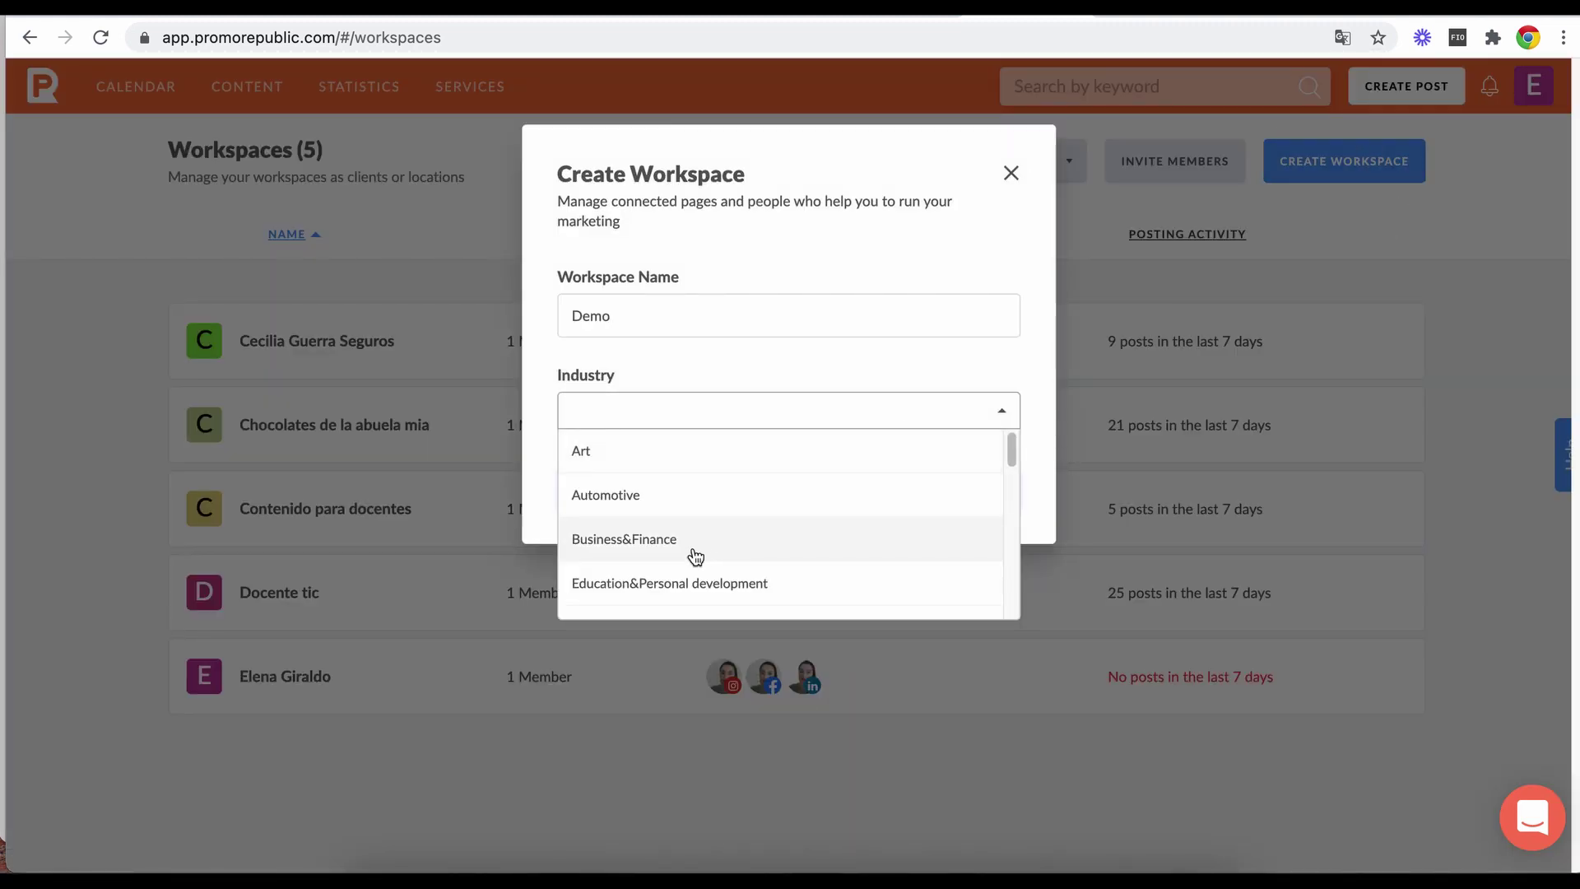
click(627, 494)
click(751, 501)
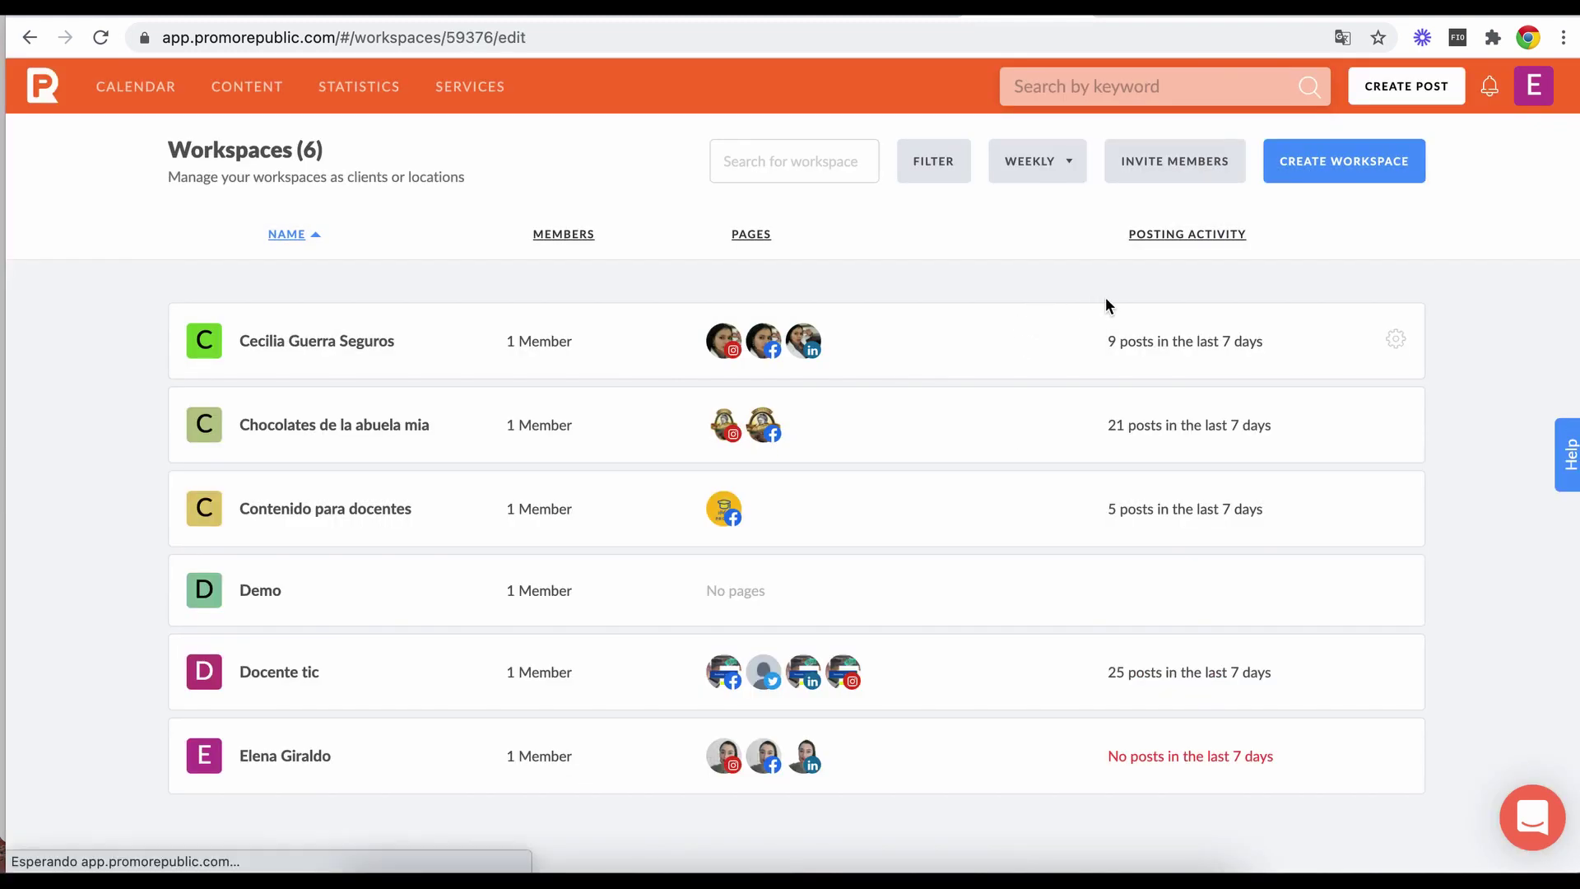
Open the teammate invitation for the Demo workspace, choose the Admin role, and close it without adding anyone.
scroll(949, 401, down, 8)
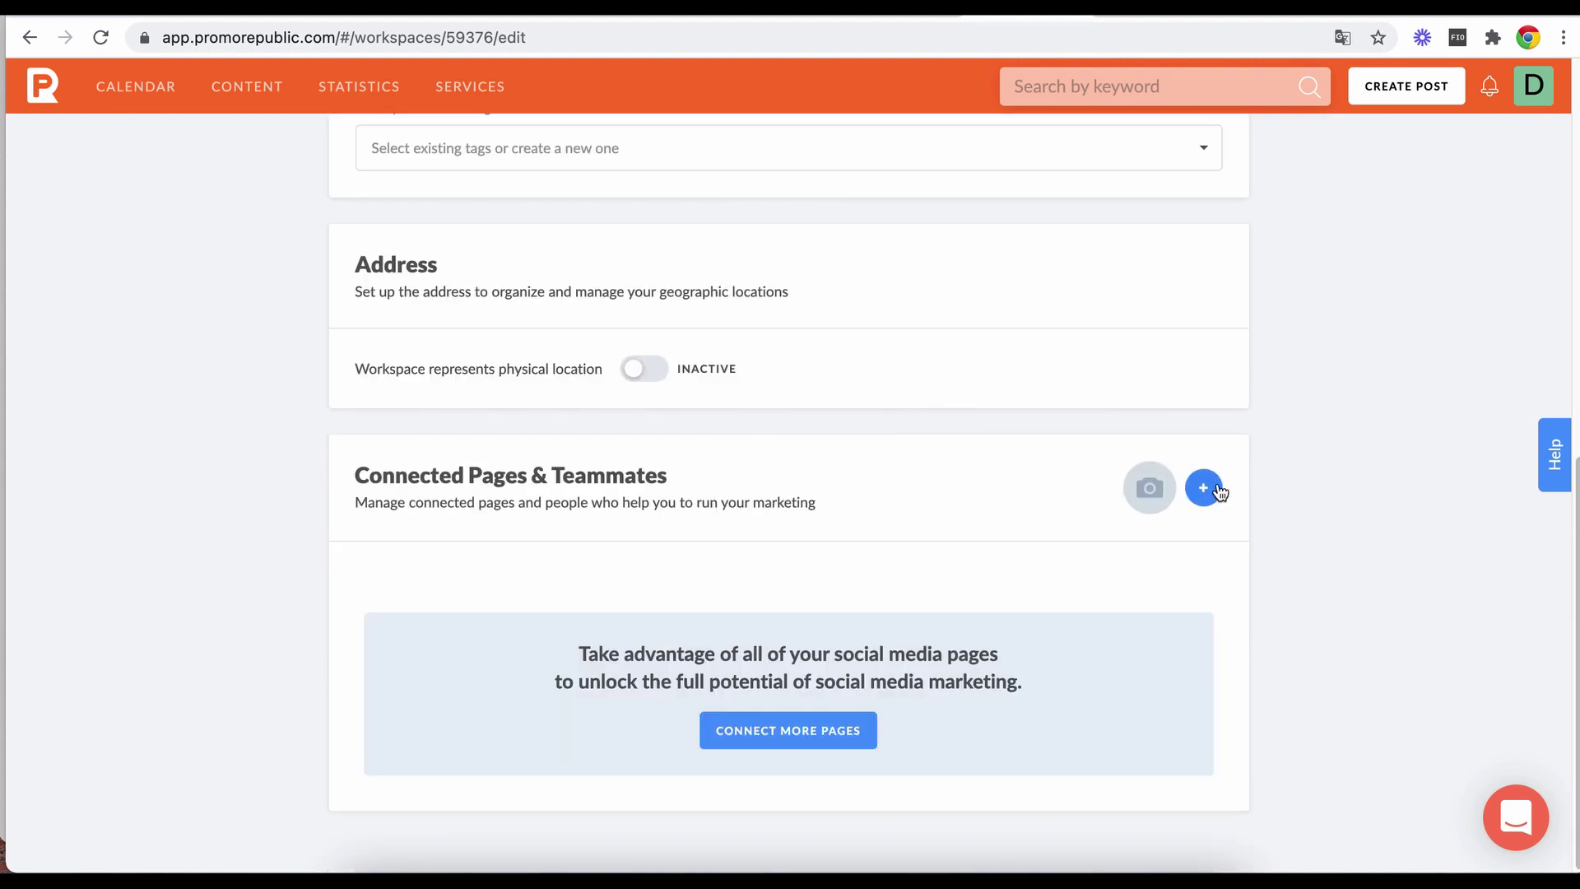
click(1211, 492)
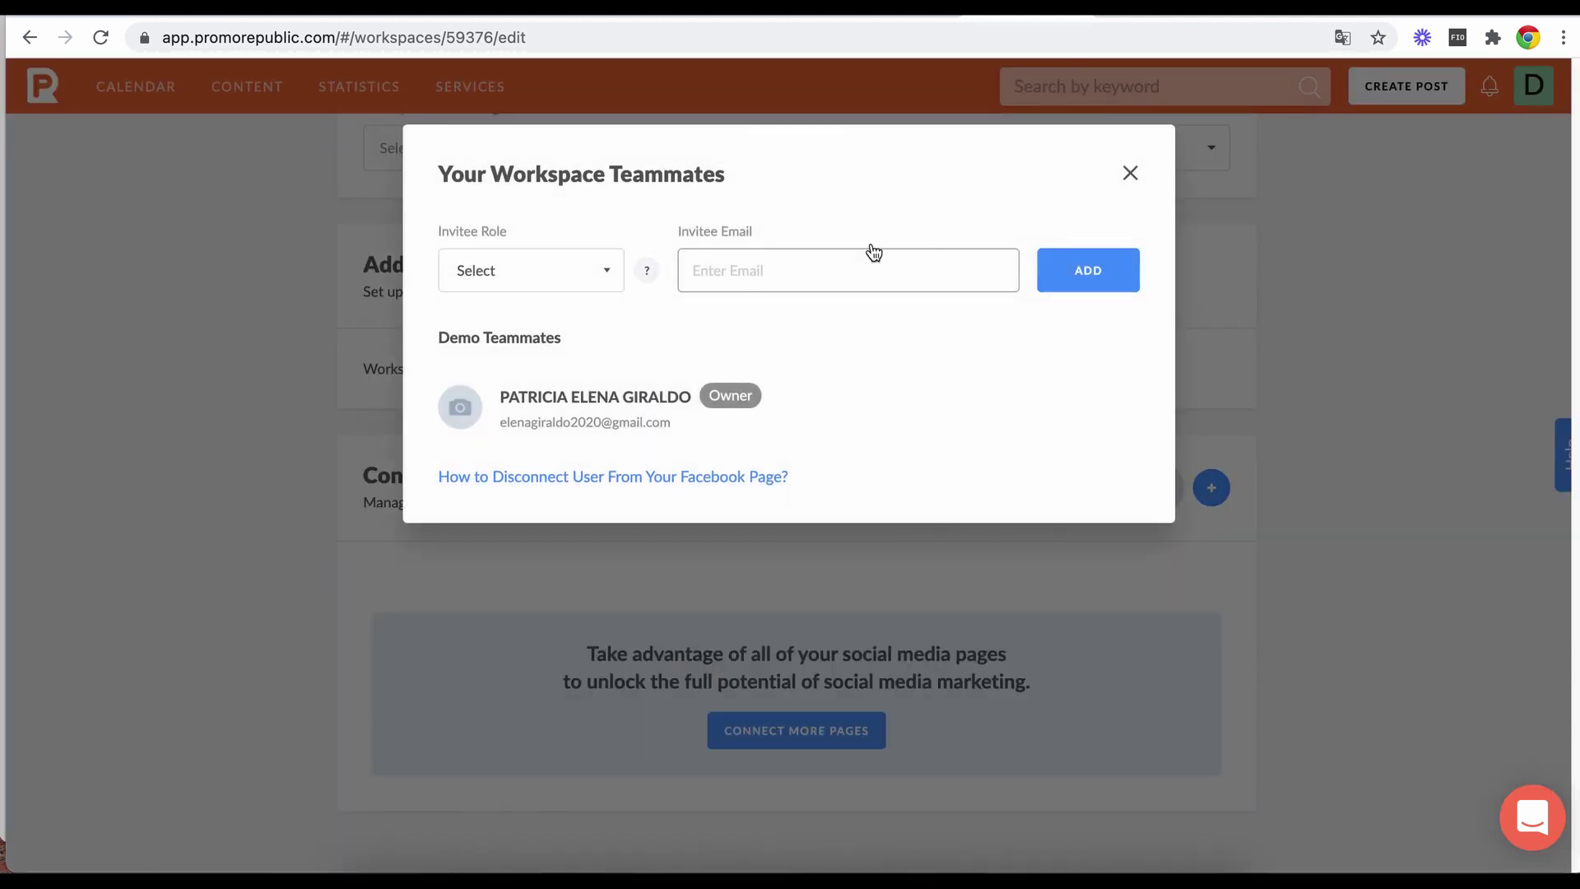
click(610, 272)
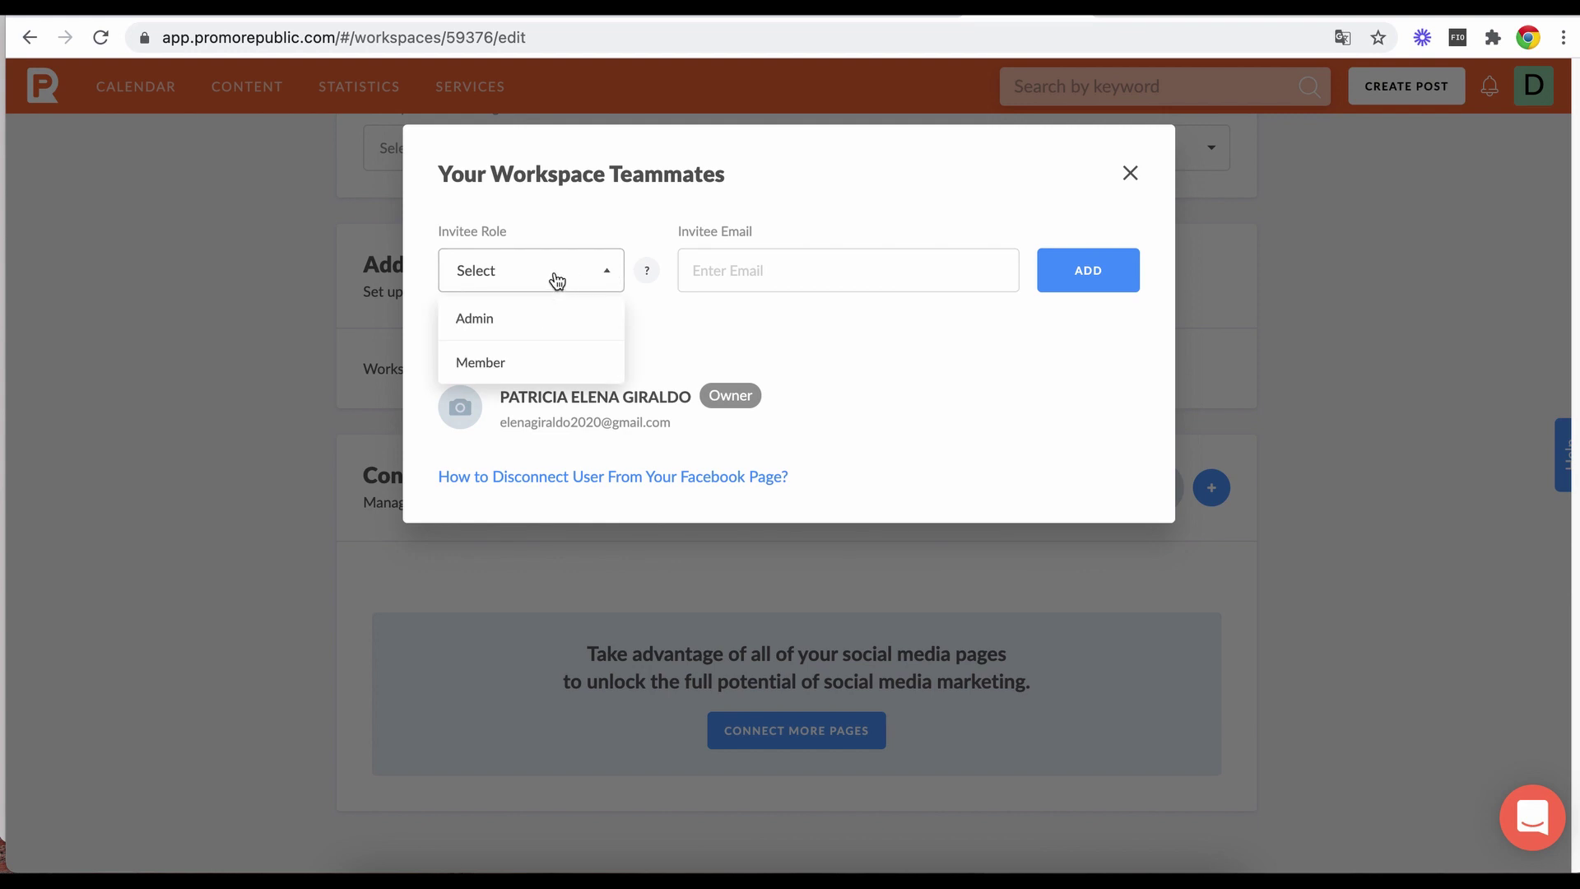
click(518, 320)
click(753, 266)
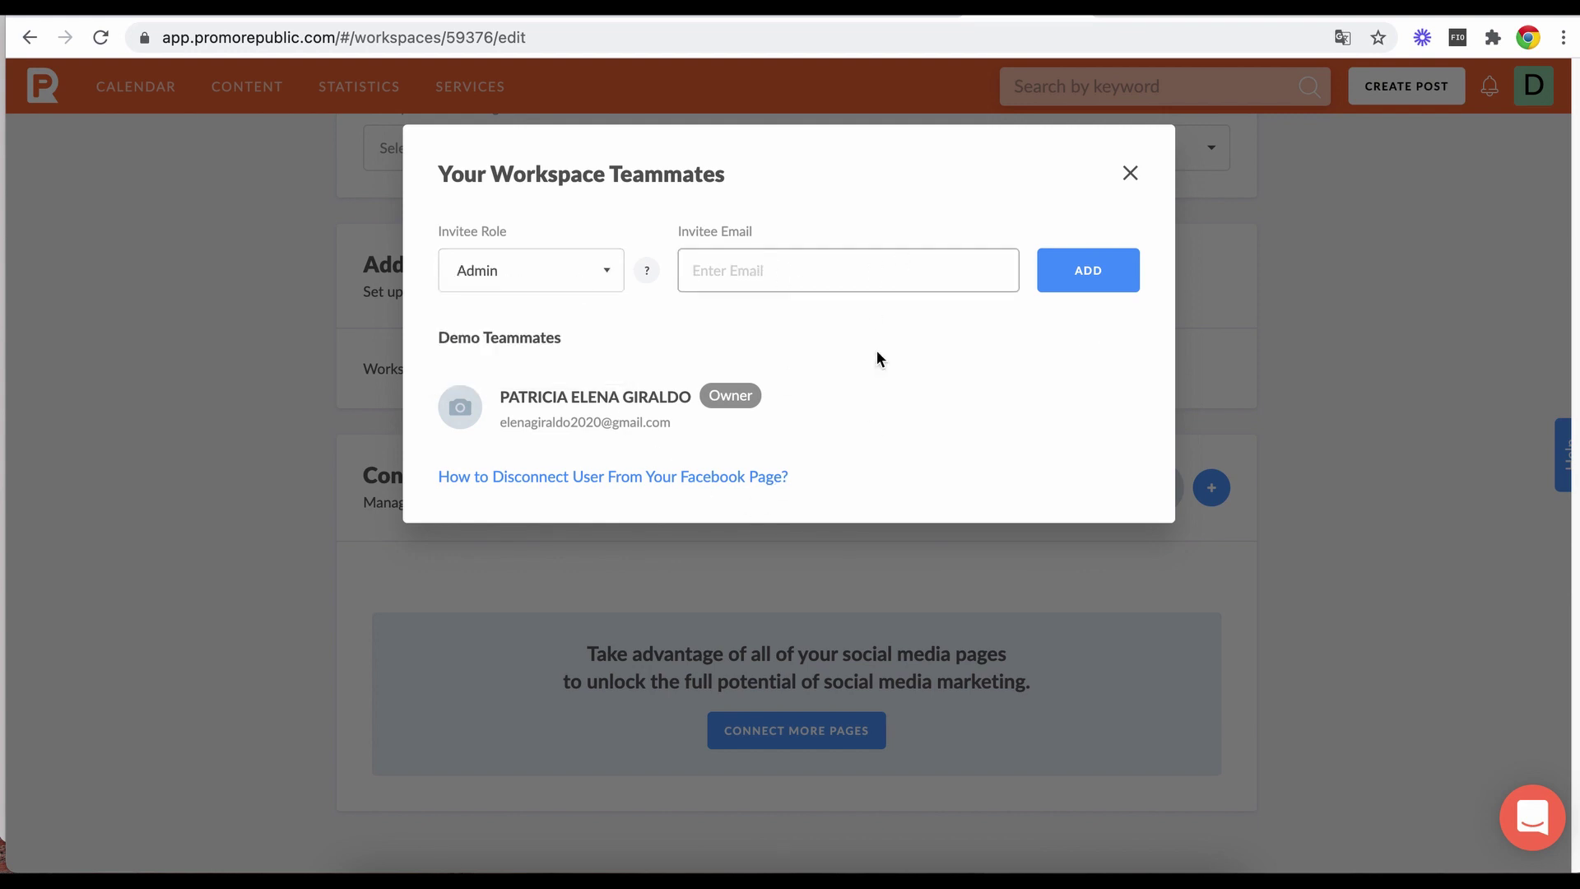
click(1140, 173)
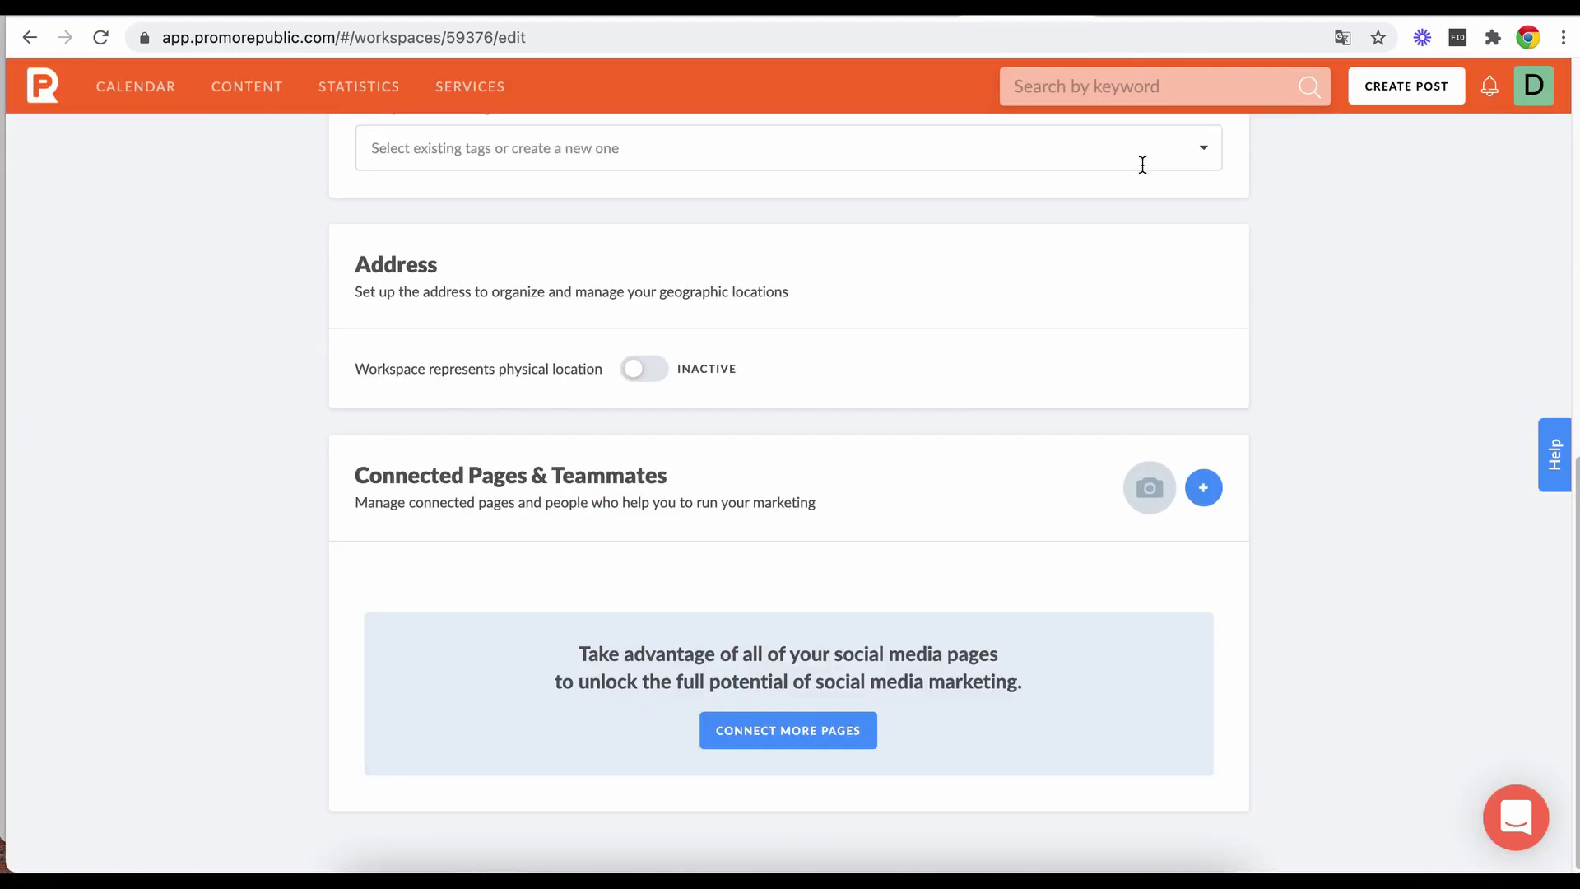
Review the Demo workspace's settings and the social networks offered for connecting pages, and close the connection dialog without connecting any.
scroll(1312, 348, up, 5)
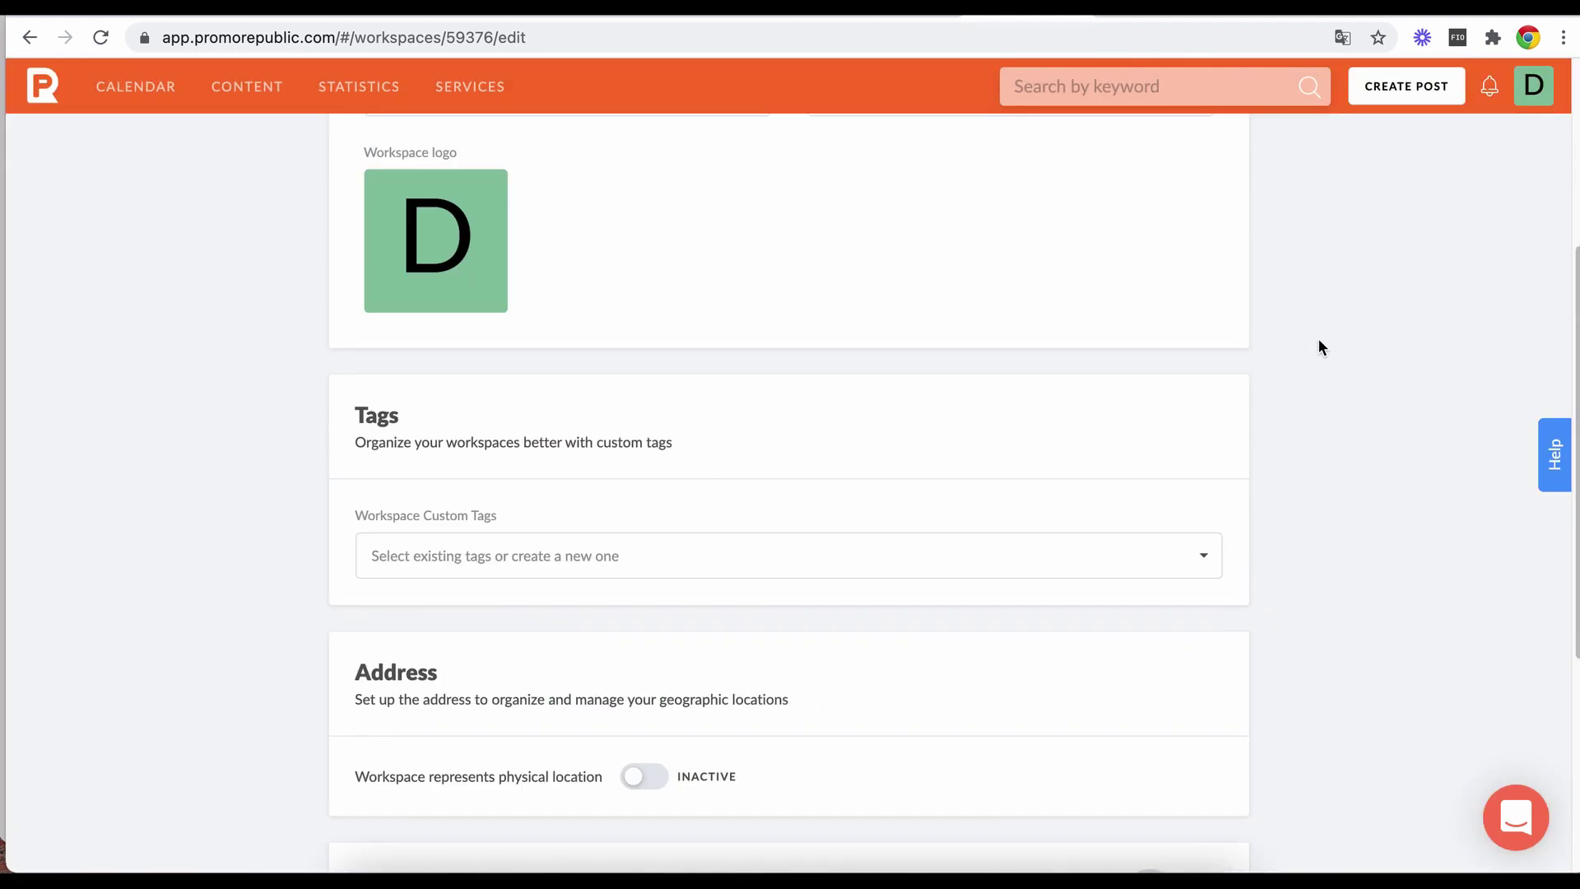
scroll(1316, 346, down, 5)
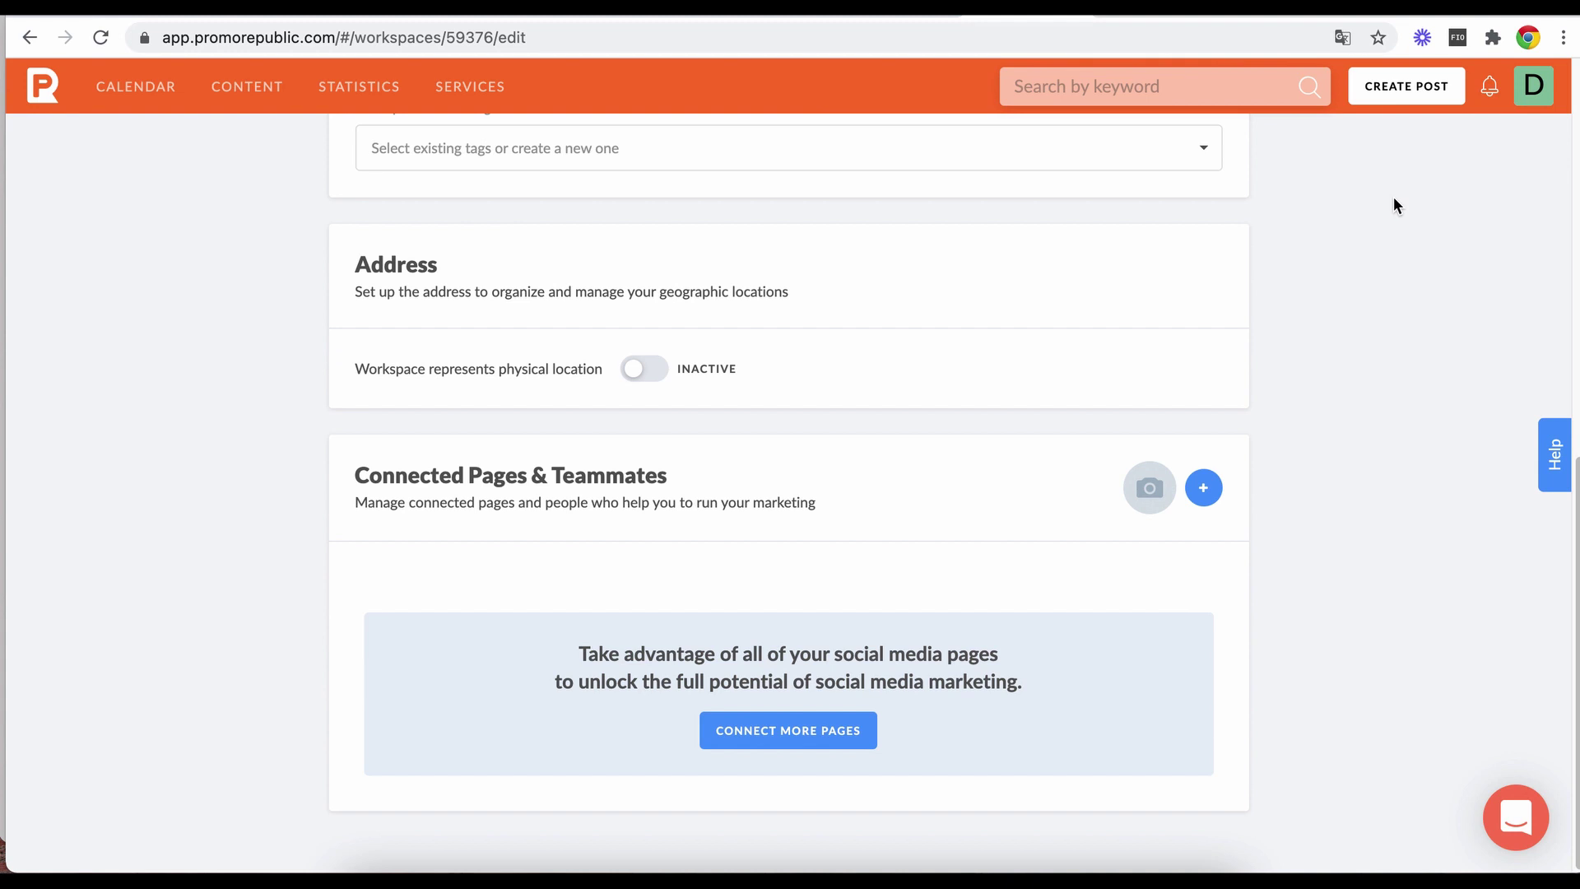
scroll(1381, 321, up, 10)
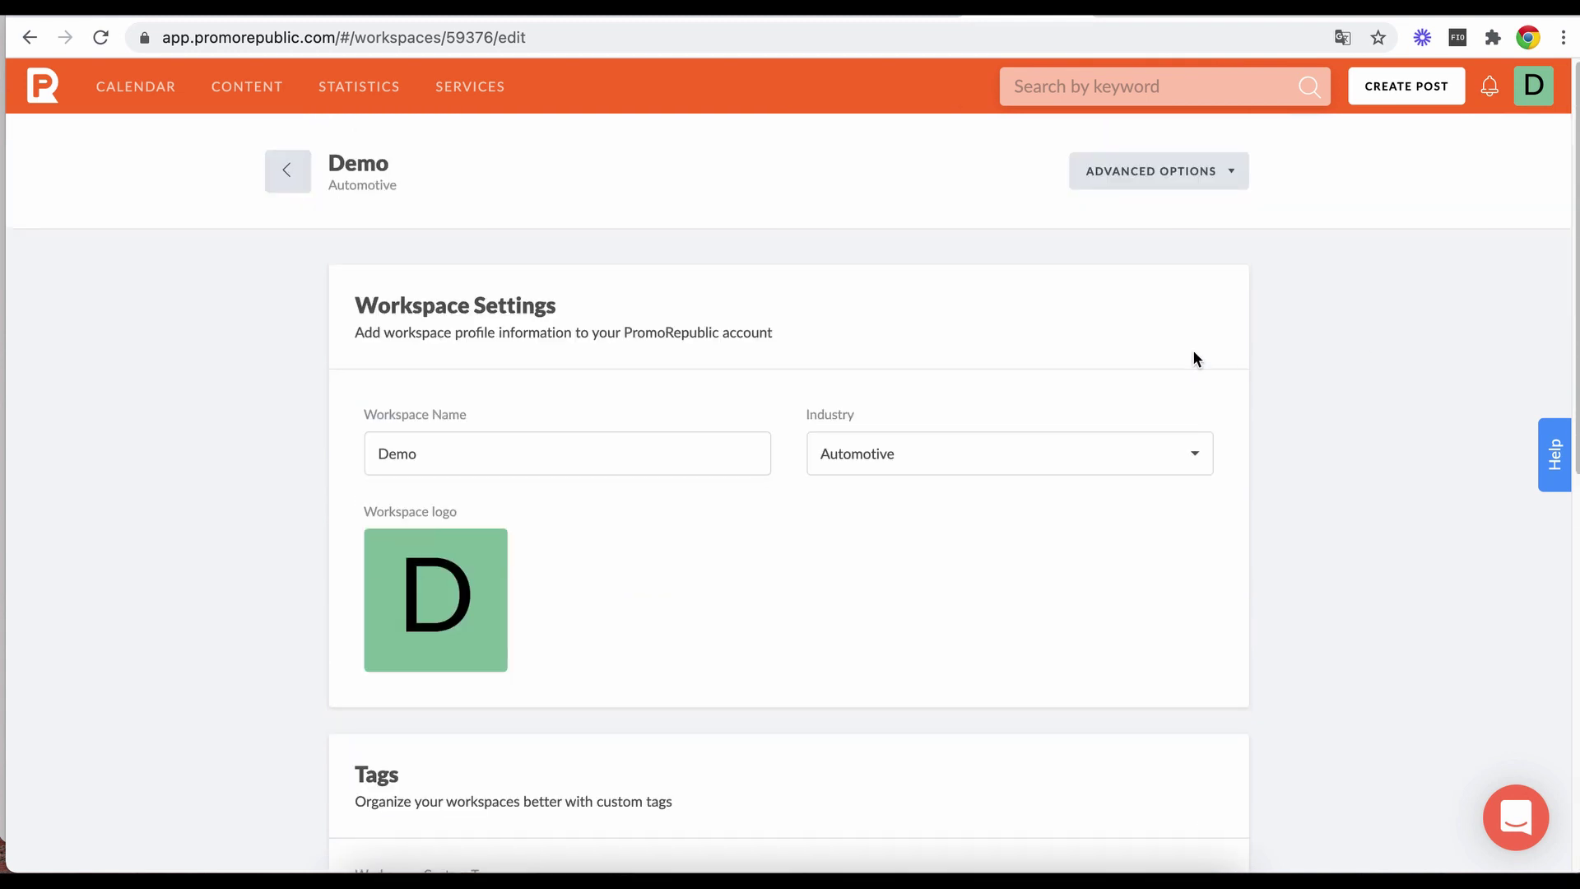
scroll(1194, 355, down, 9)
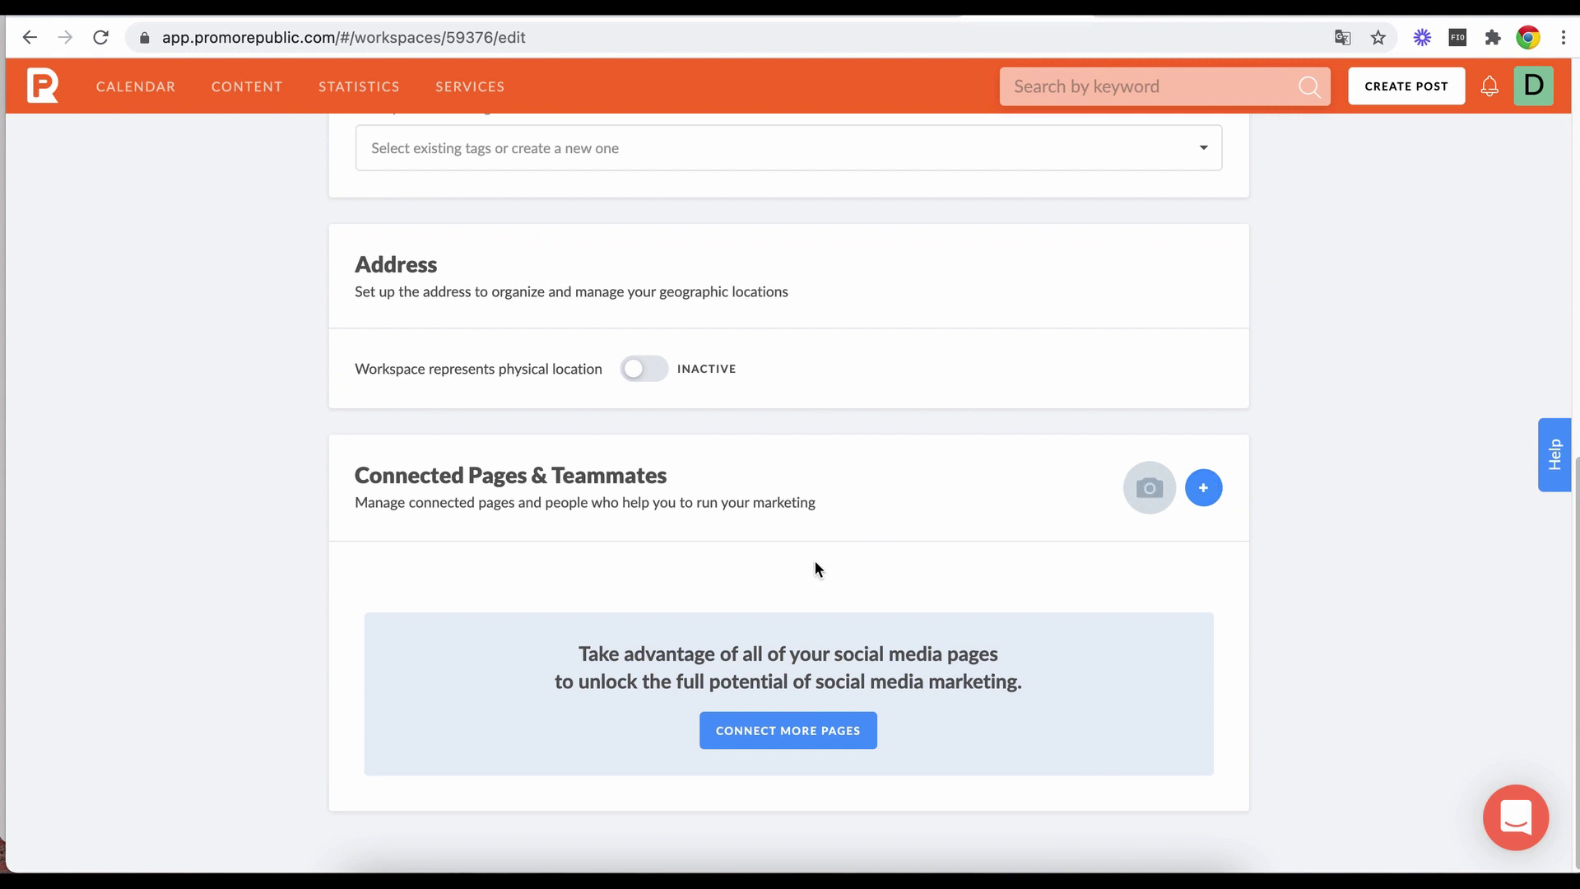
click(845, 517)
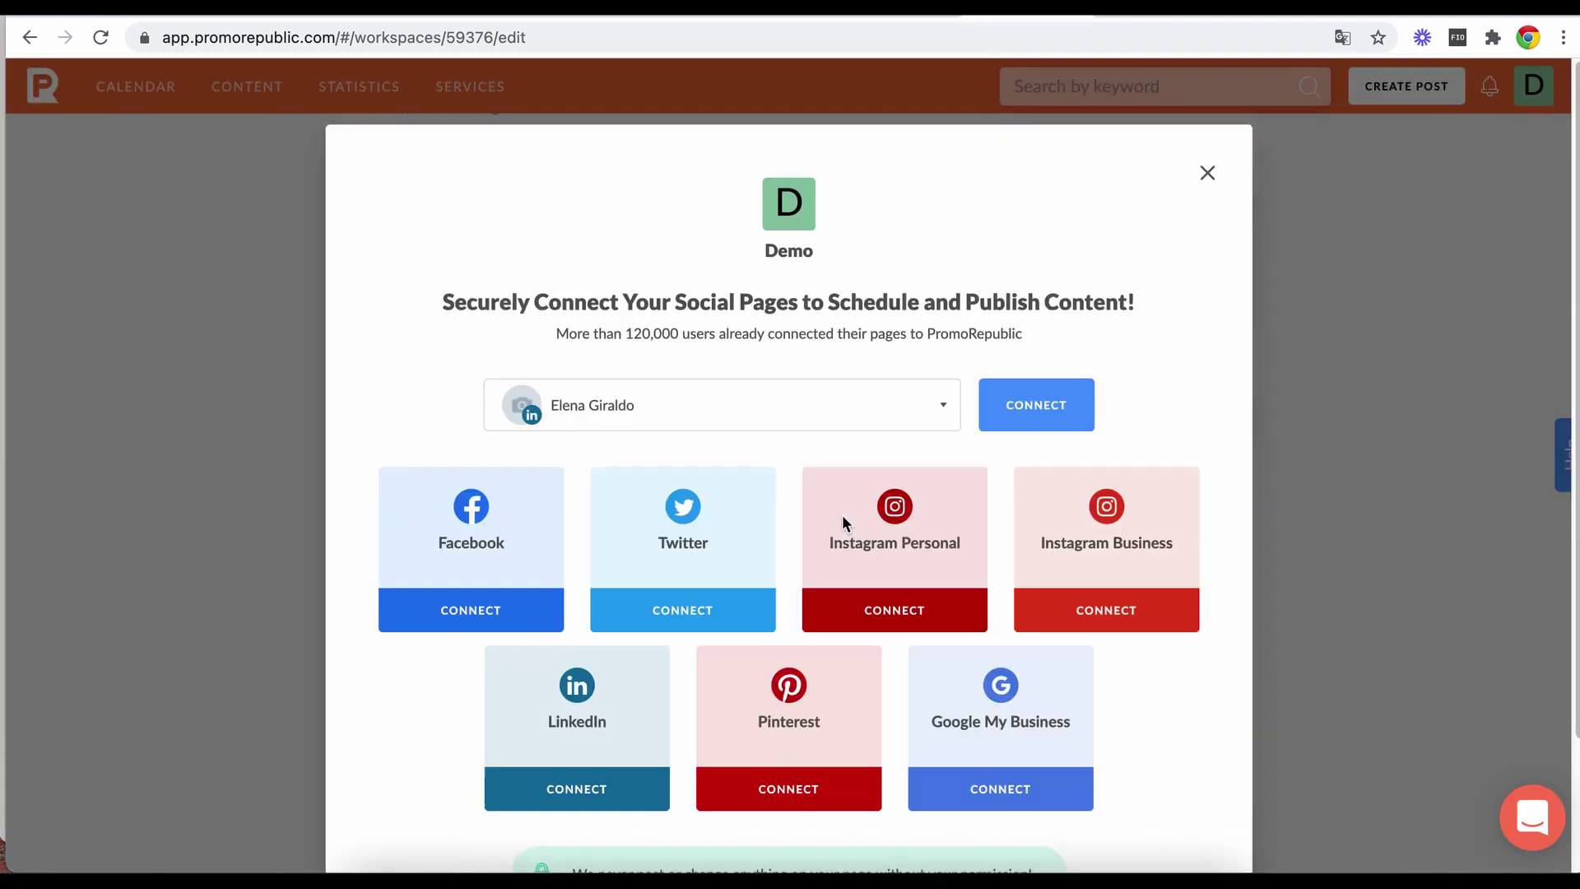
scroll(780, 362, down, 2)
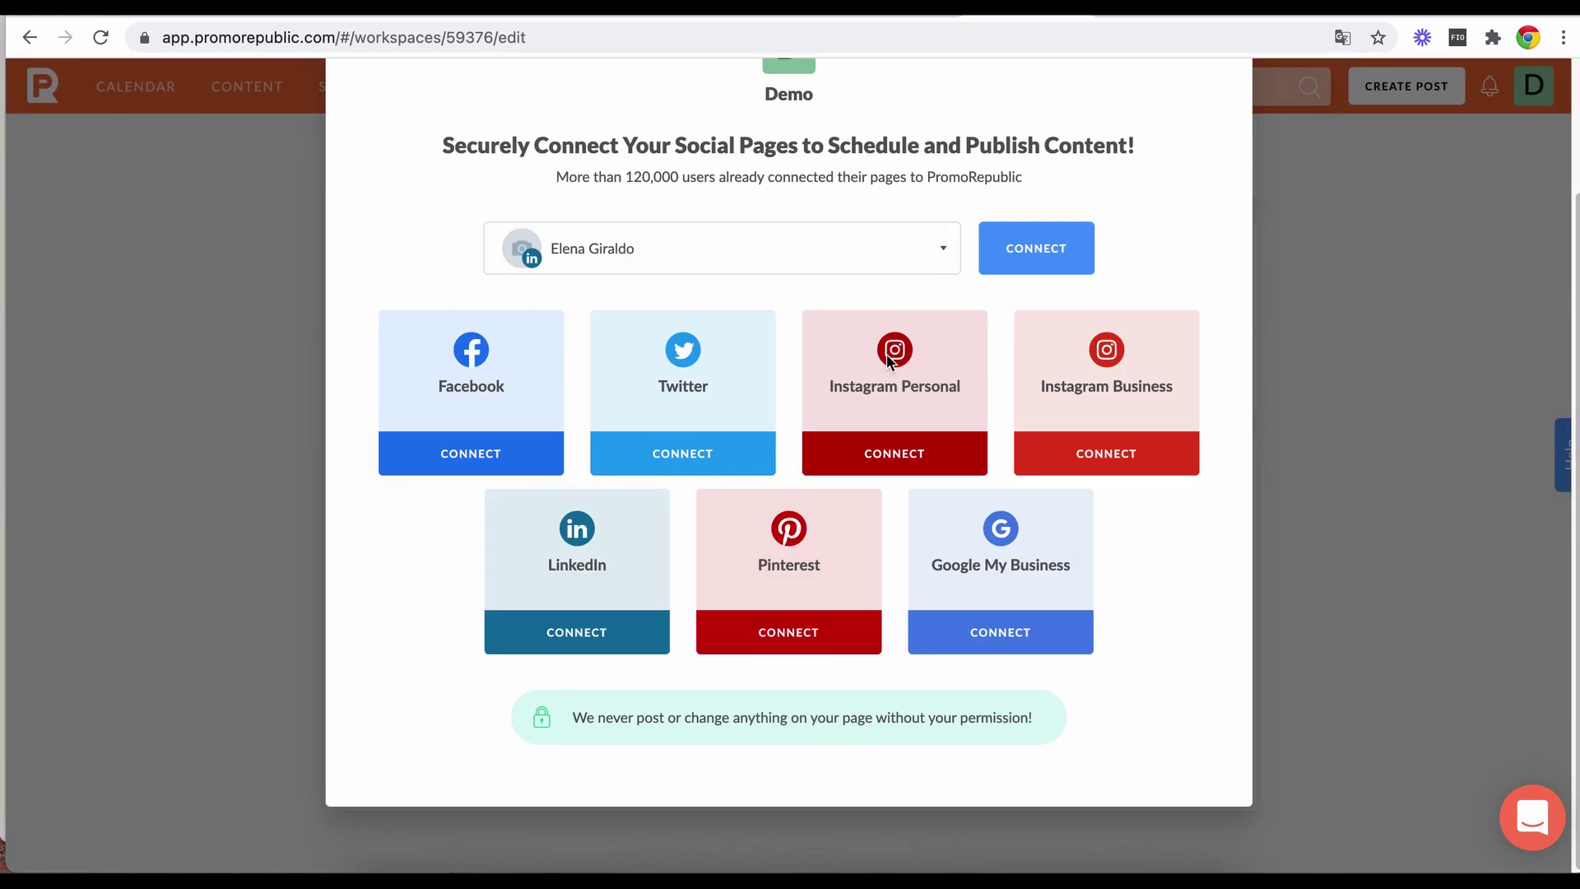
click(892, 258)
click(1192, 585)
scroll(1124, 381, up, 3)
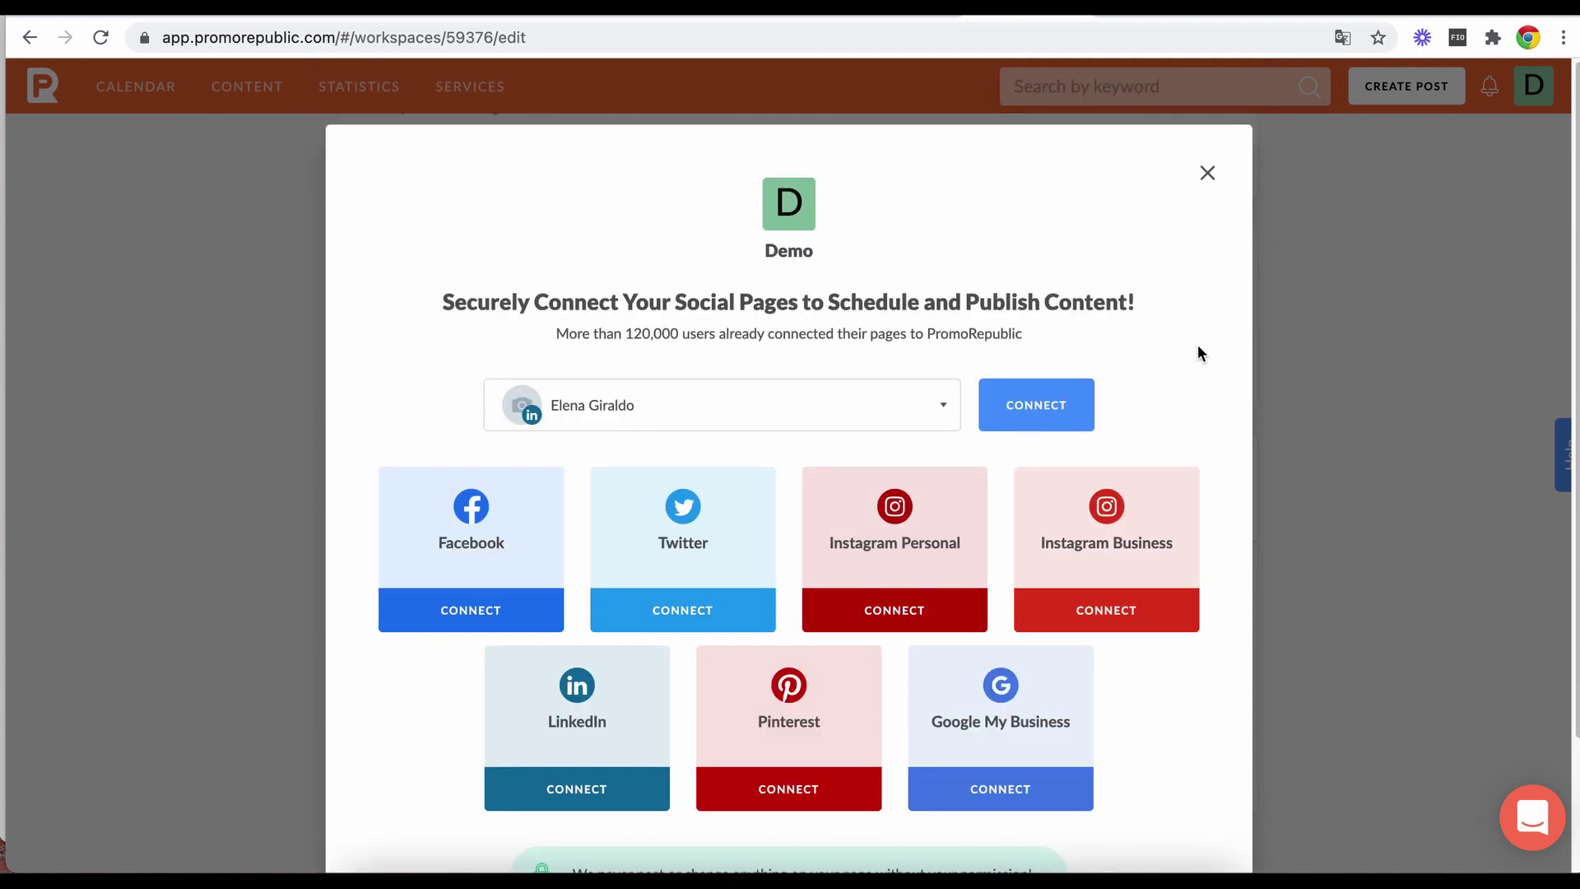
click(1210, 174)
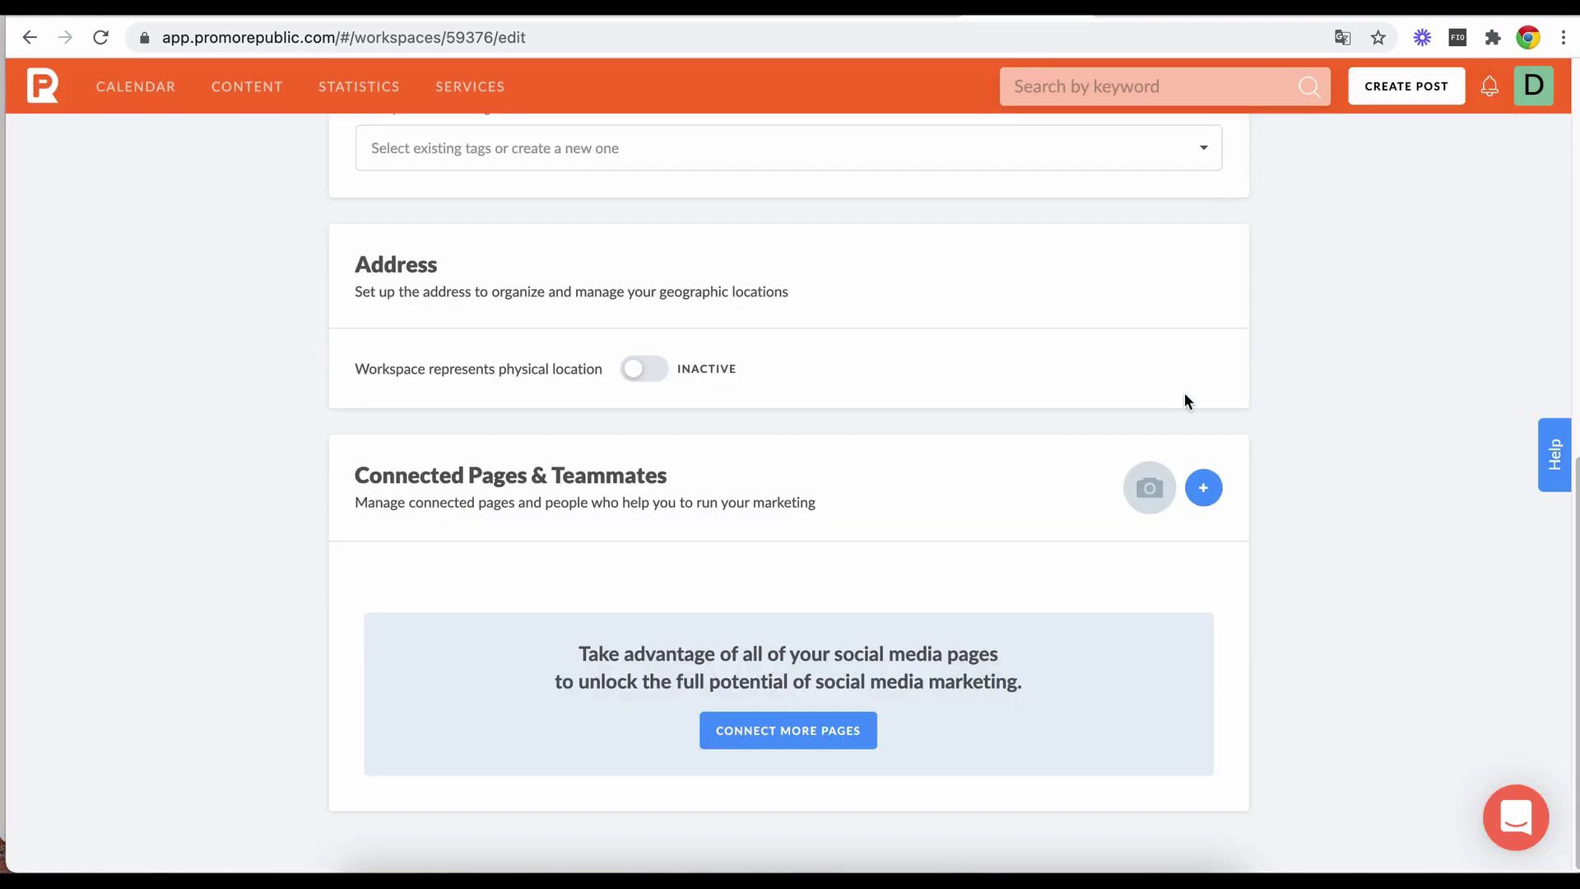
Open the Demo workspace's calendar, switch to the Docente tic workspace, and open its post statistics.
click(135, 87)
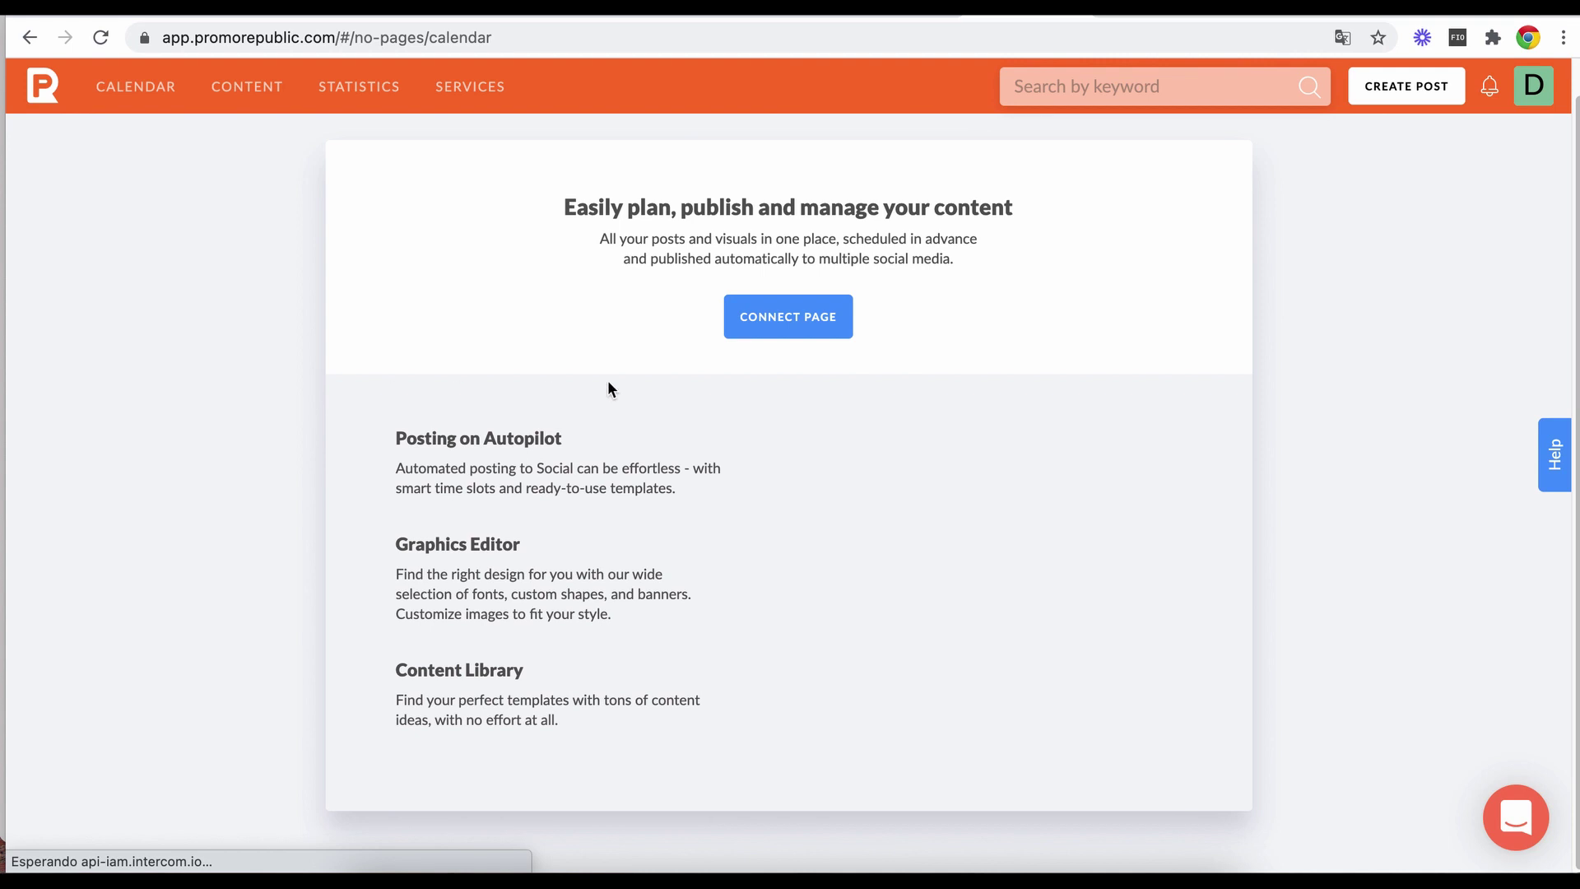
key(super+Left)
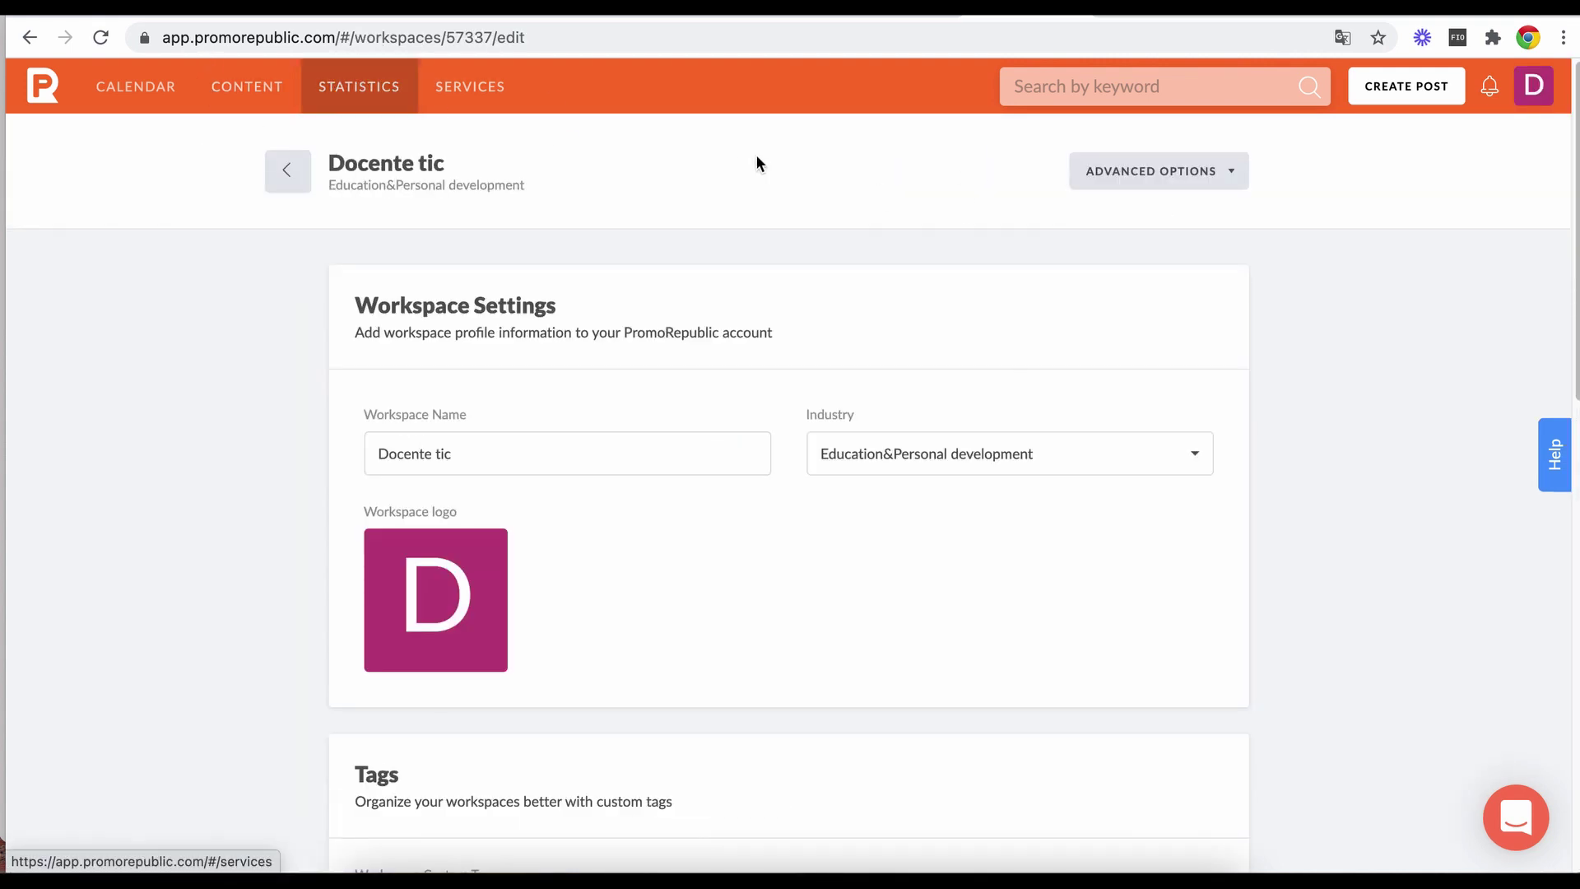
key(super+Left)
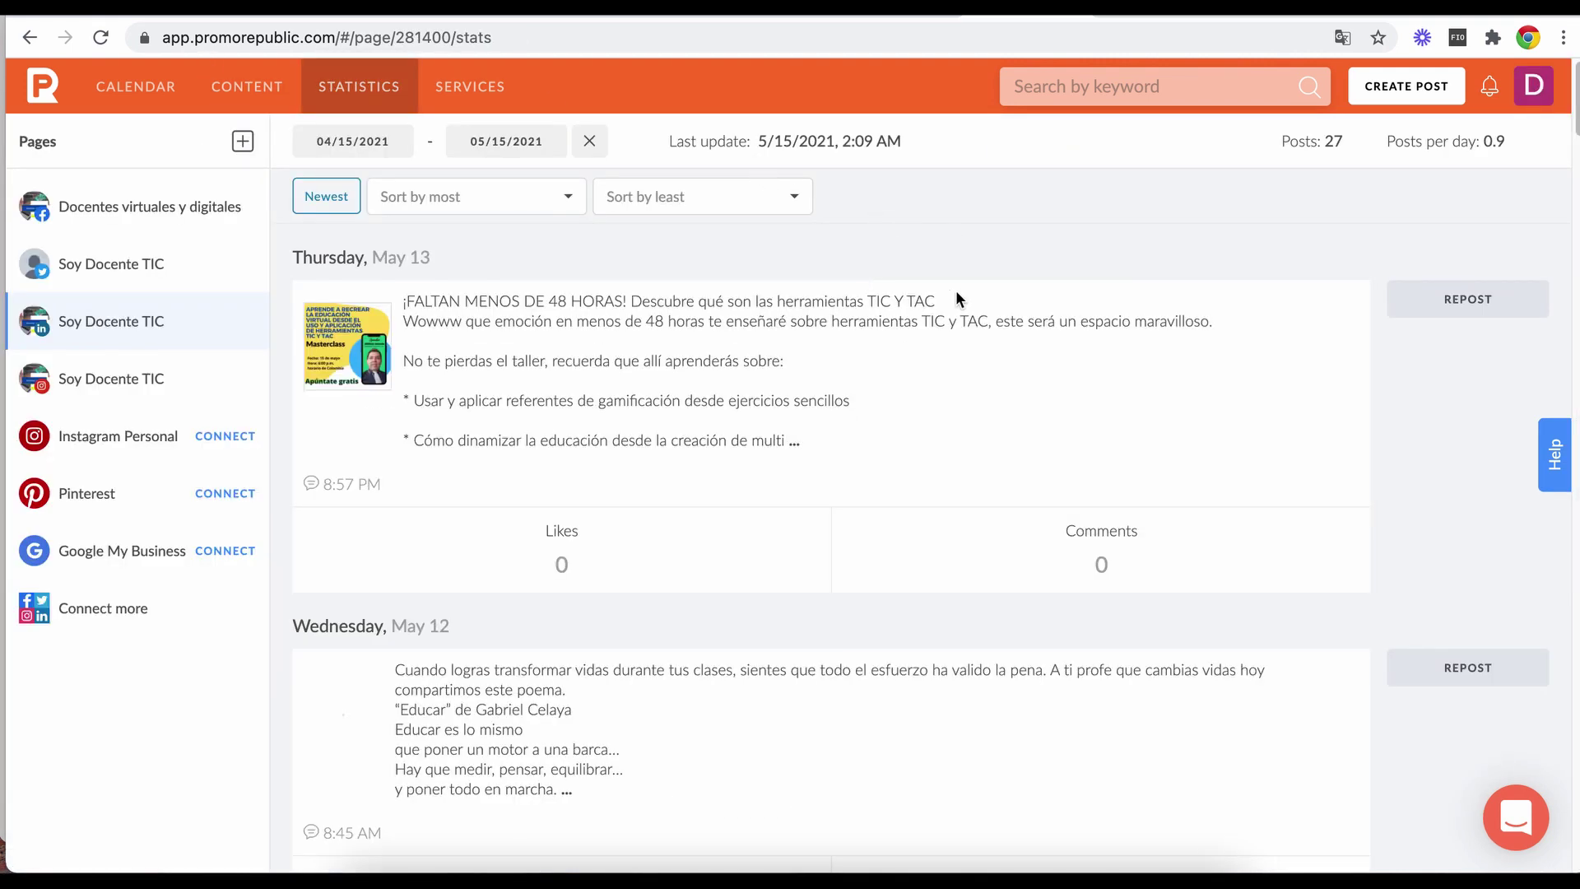
Examine the likes and comments of the Soy Docente TIC LinkedIn page's posts from 04/15/2021 to 05/15/2021.
scroll(956, 294, down, 15)
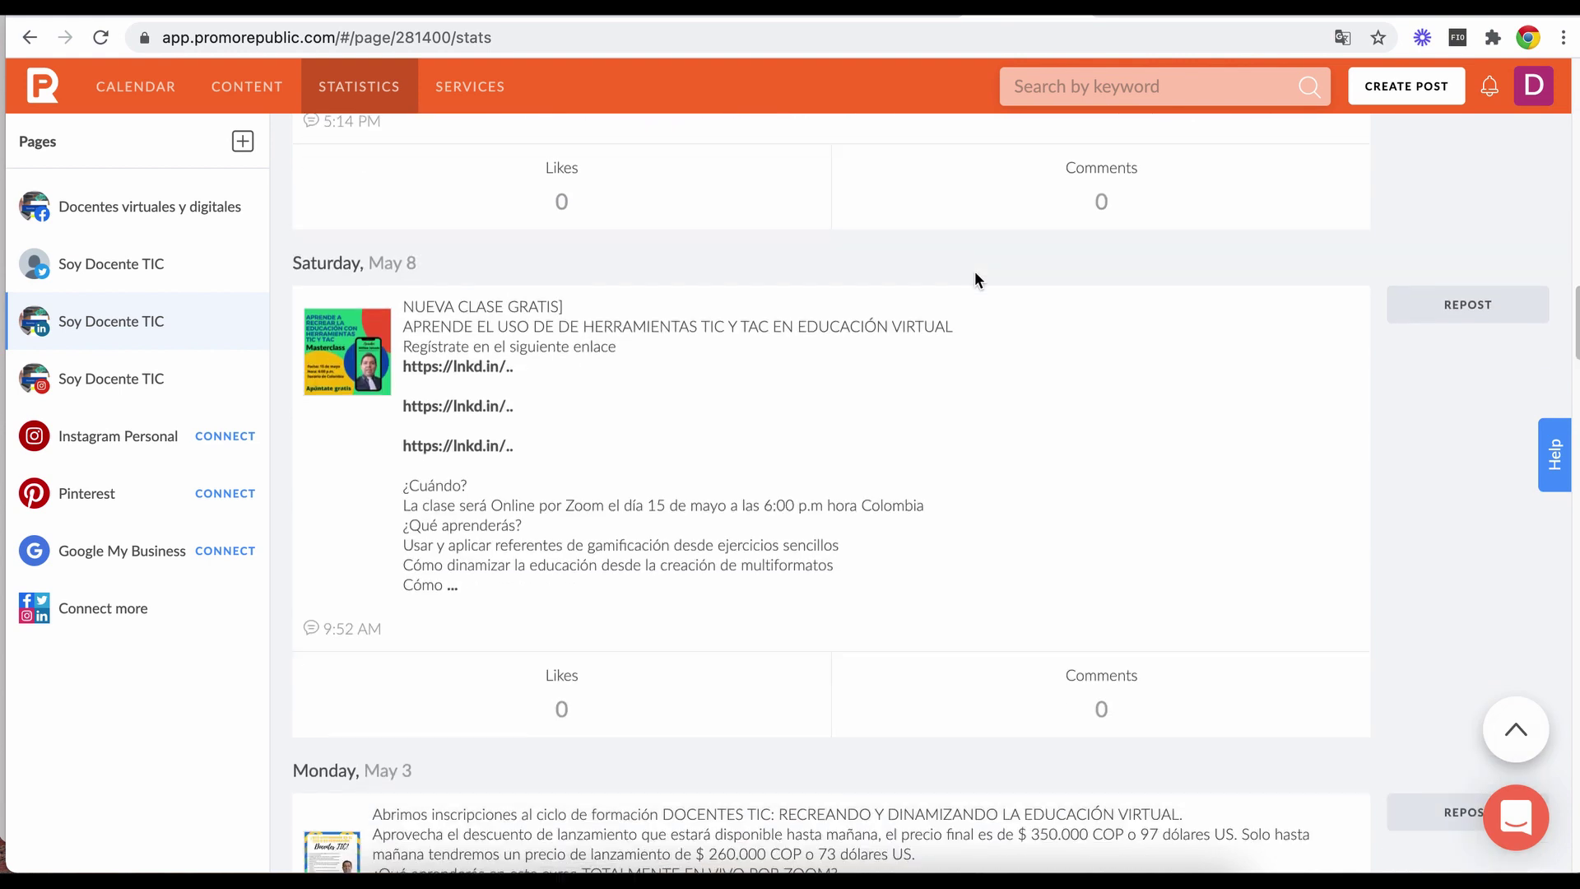
scroll(975, 280, down, 20)
scroll(683, 347, down, 4)
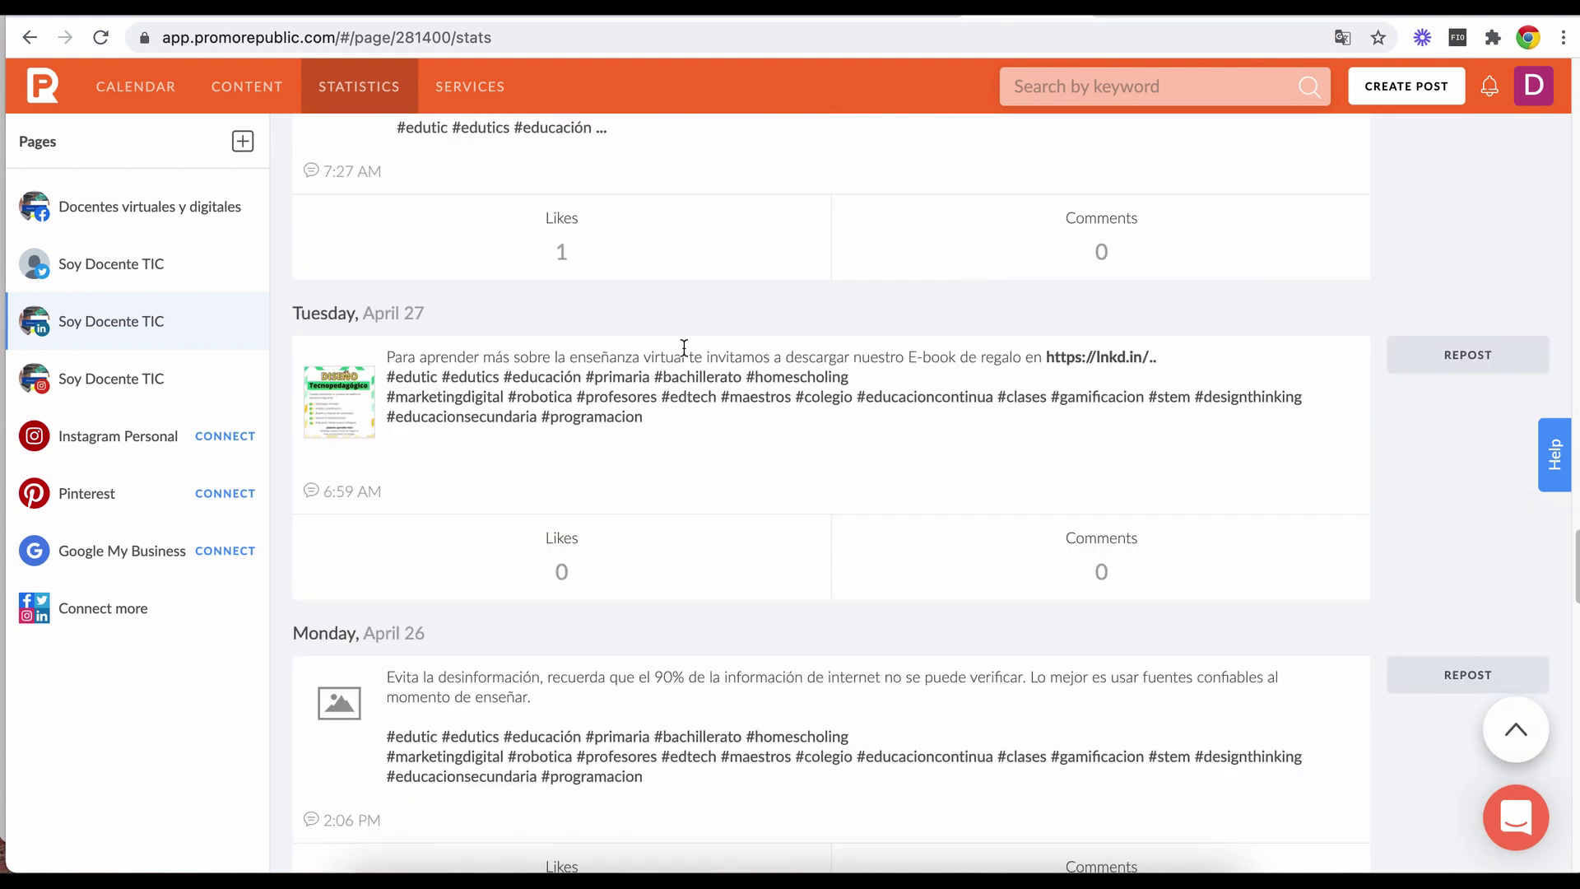
scroll(783, 484, down, 15)
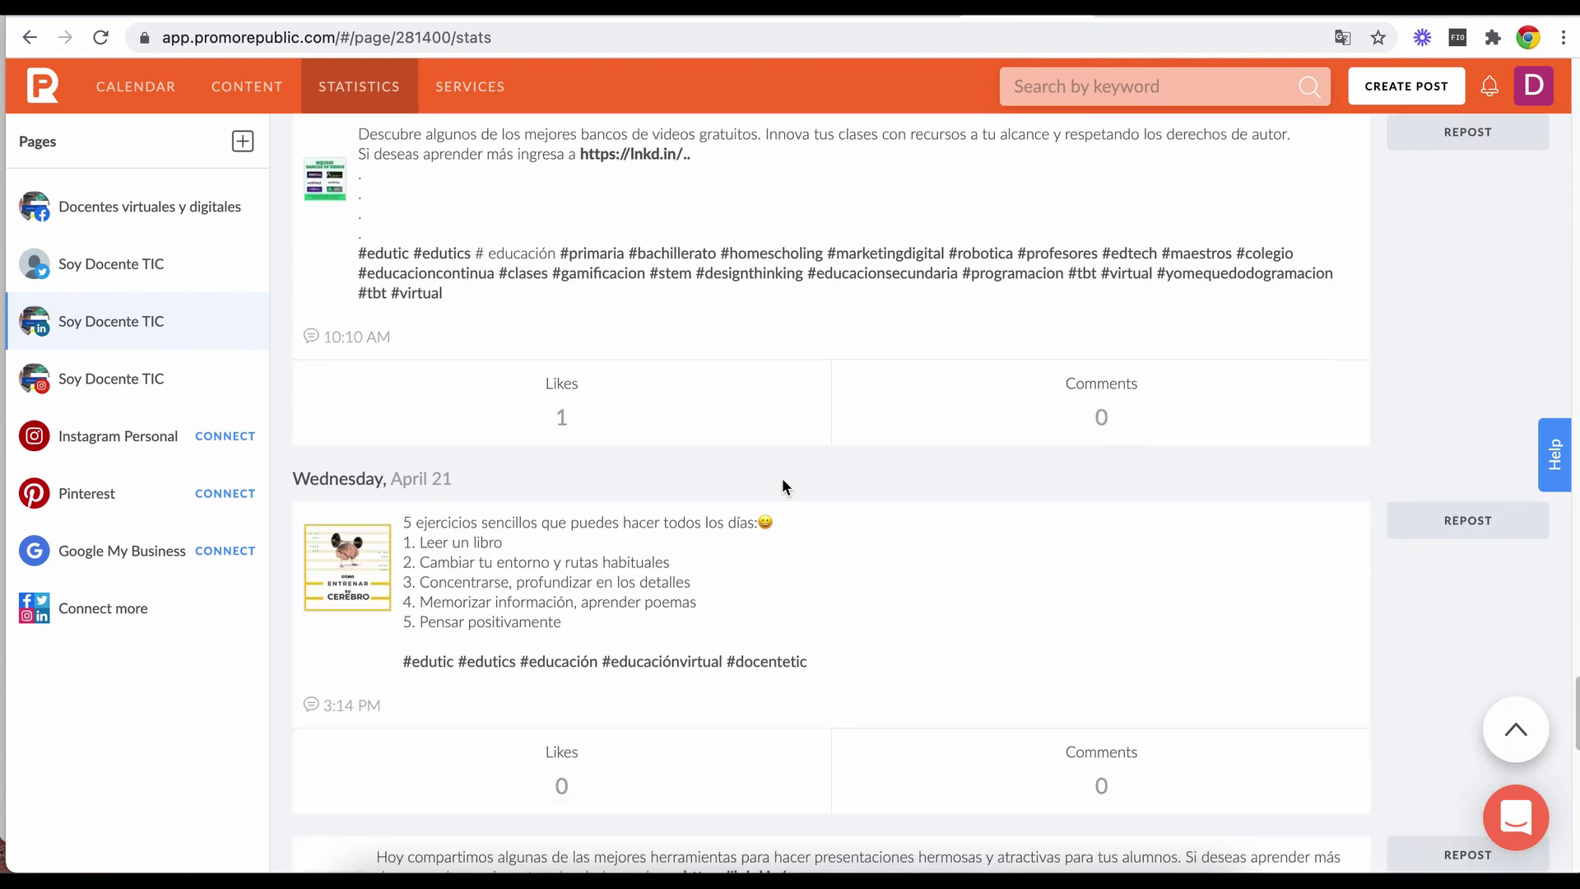
scroll(767, 530, down, 10)
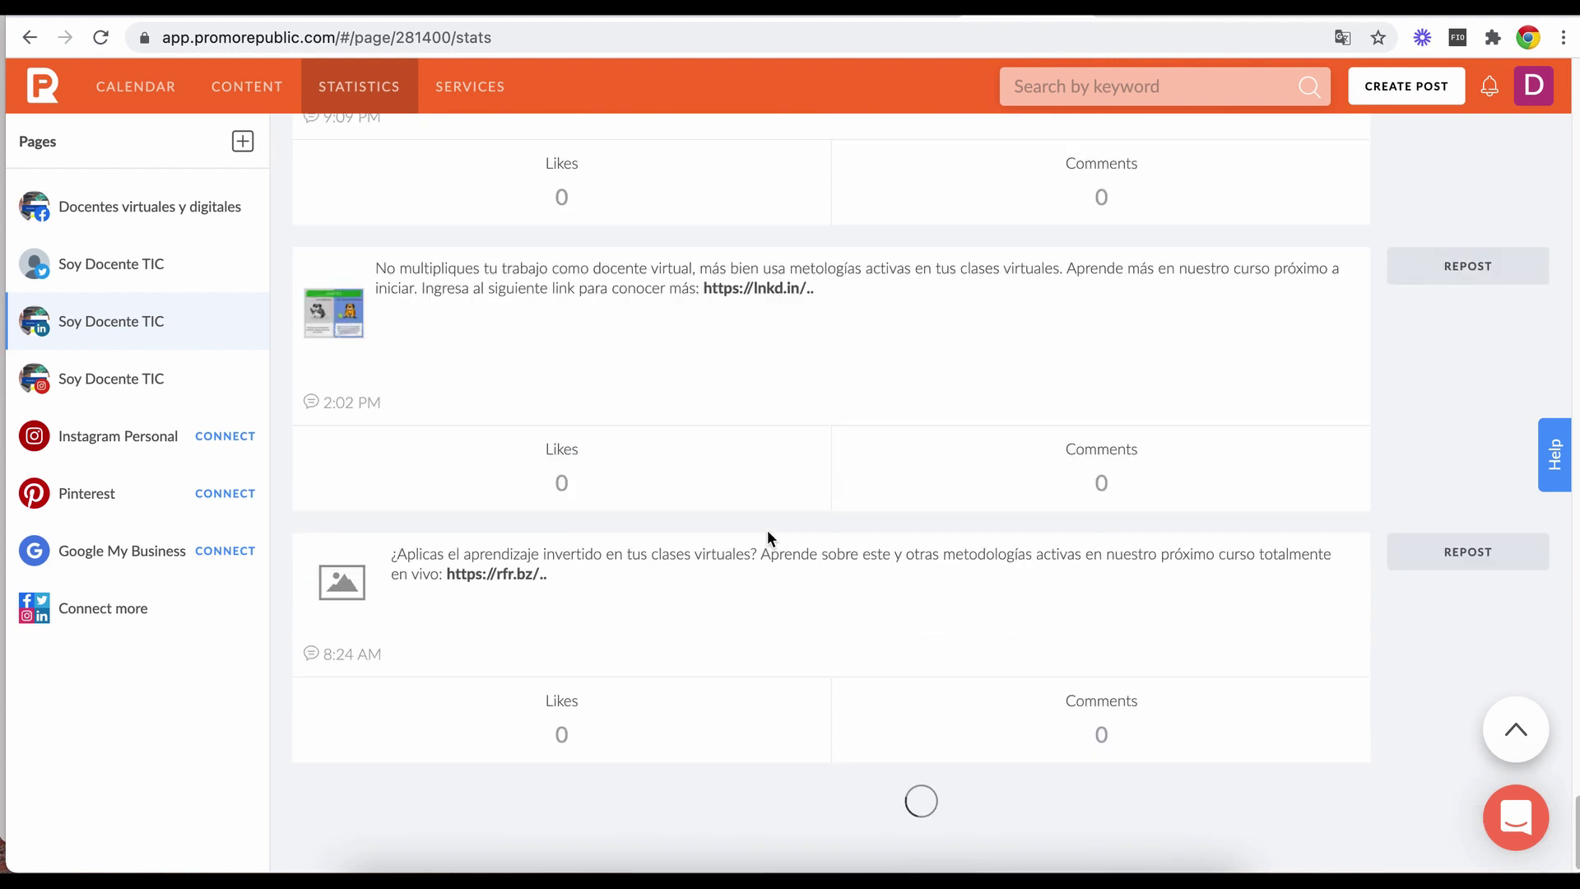
Show the statistics of the Soy Docente TIC Instagram page and examine the likes and comments of its posts.
click(148, 380)
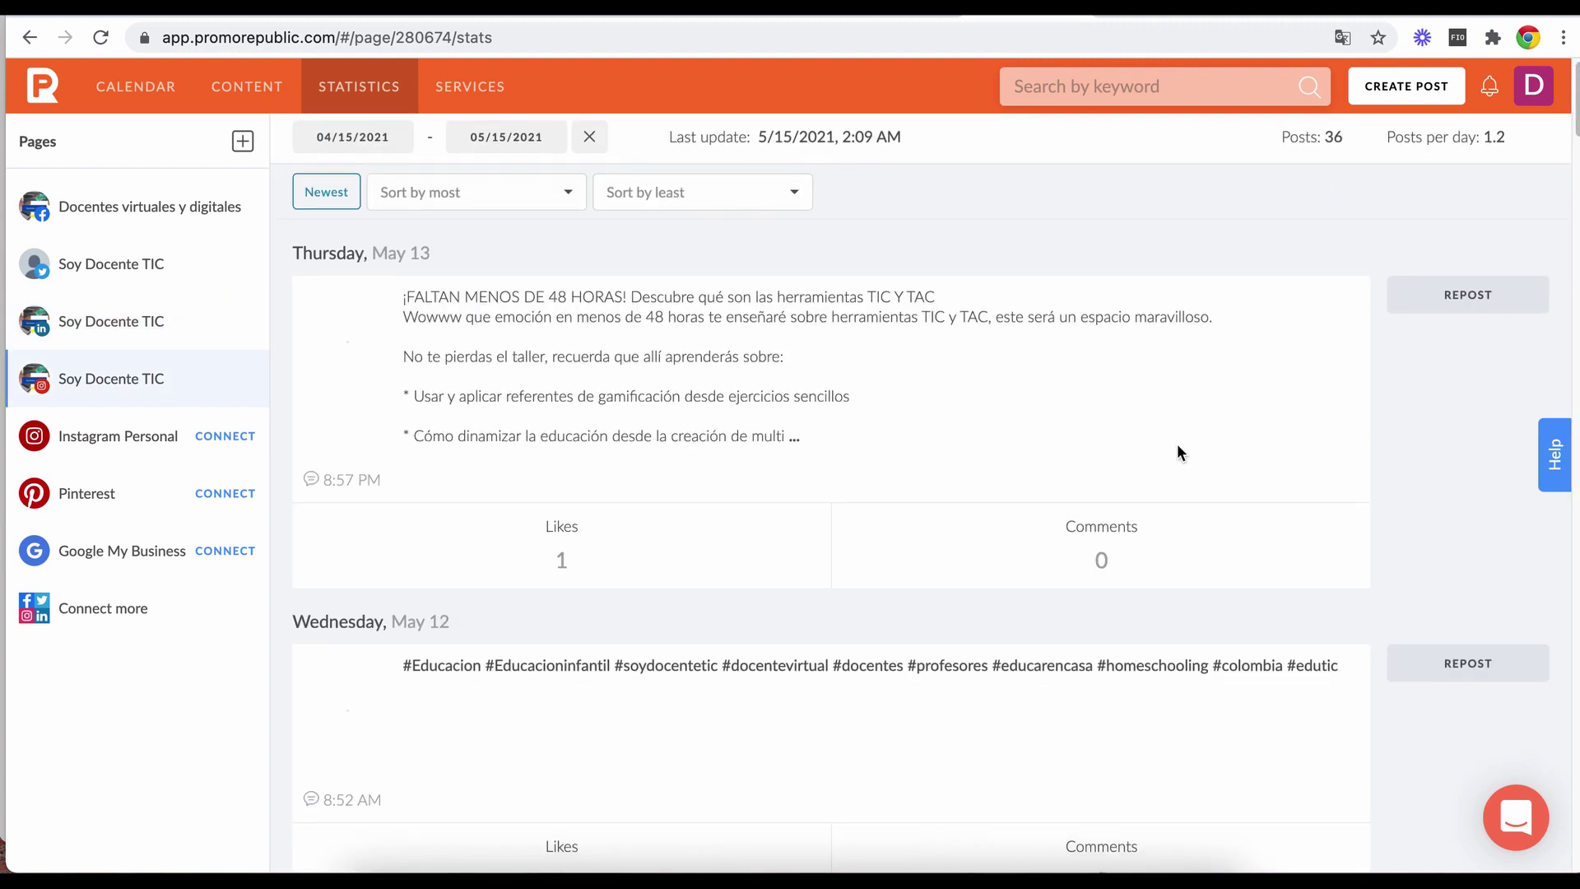
scroll(1152, 370, down, 1)
scroll(1141, 306, down, 15)
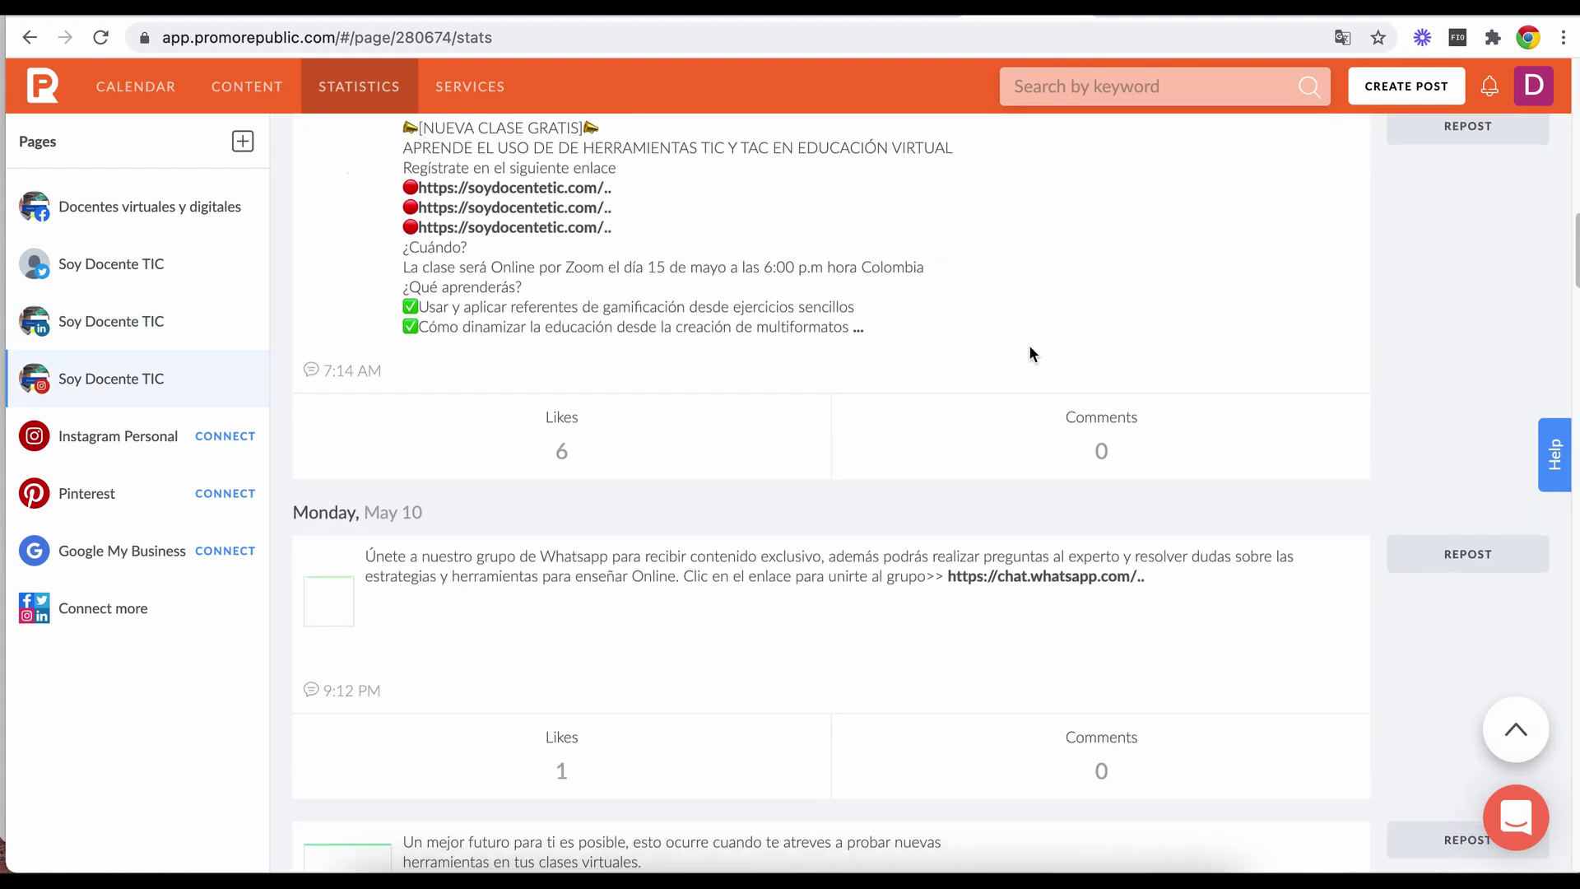
scroll(1365, 610, up, 15)
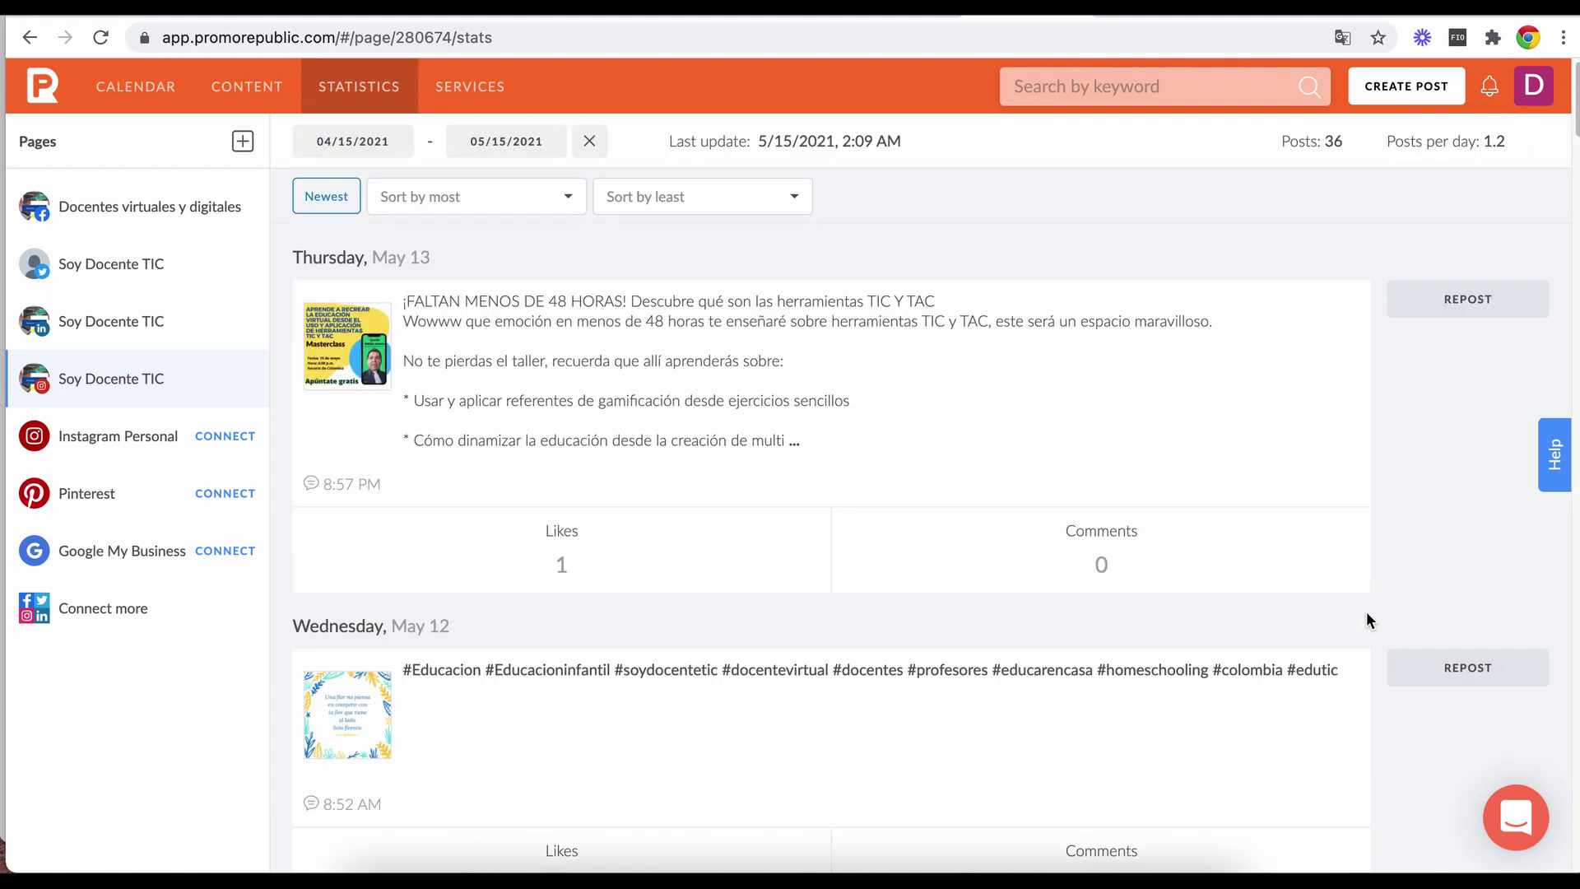
Open the calendar for the LinkedIn page and review its posts for the week of 9 - 15 May 2021.
click(130, 90)
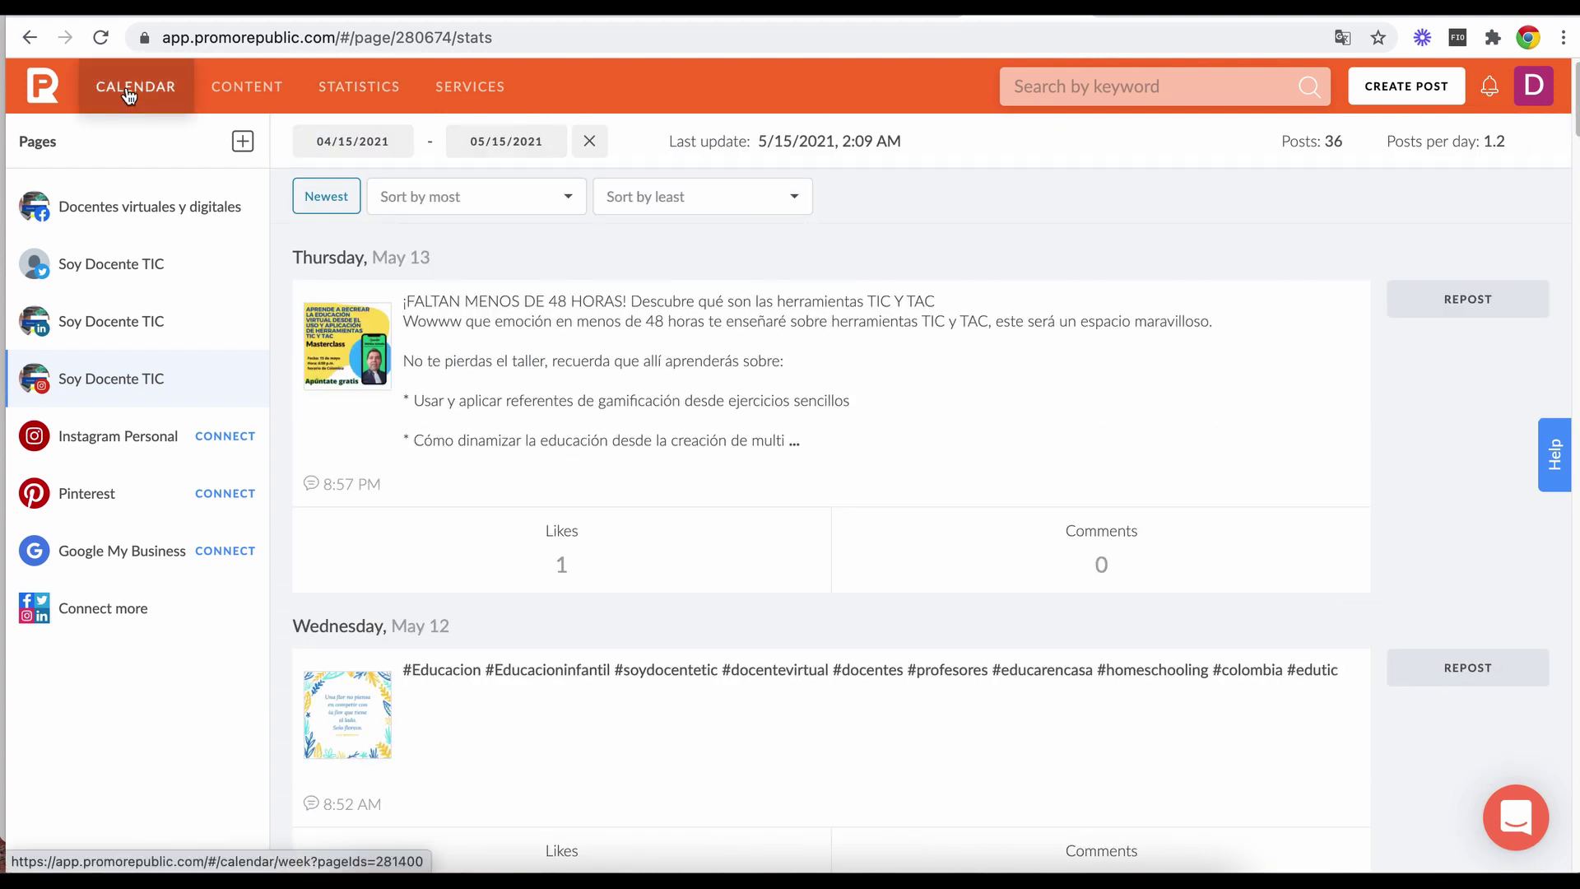
click(261, 89)
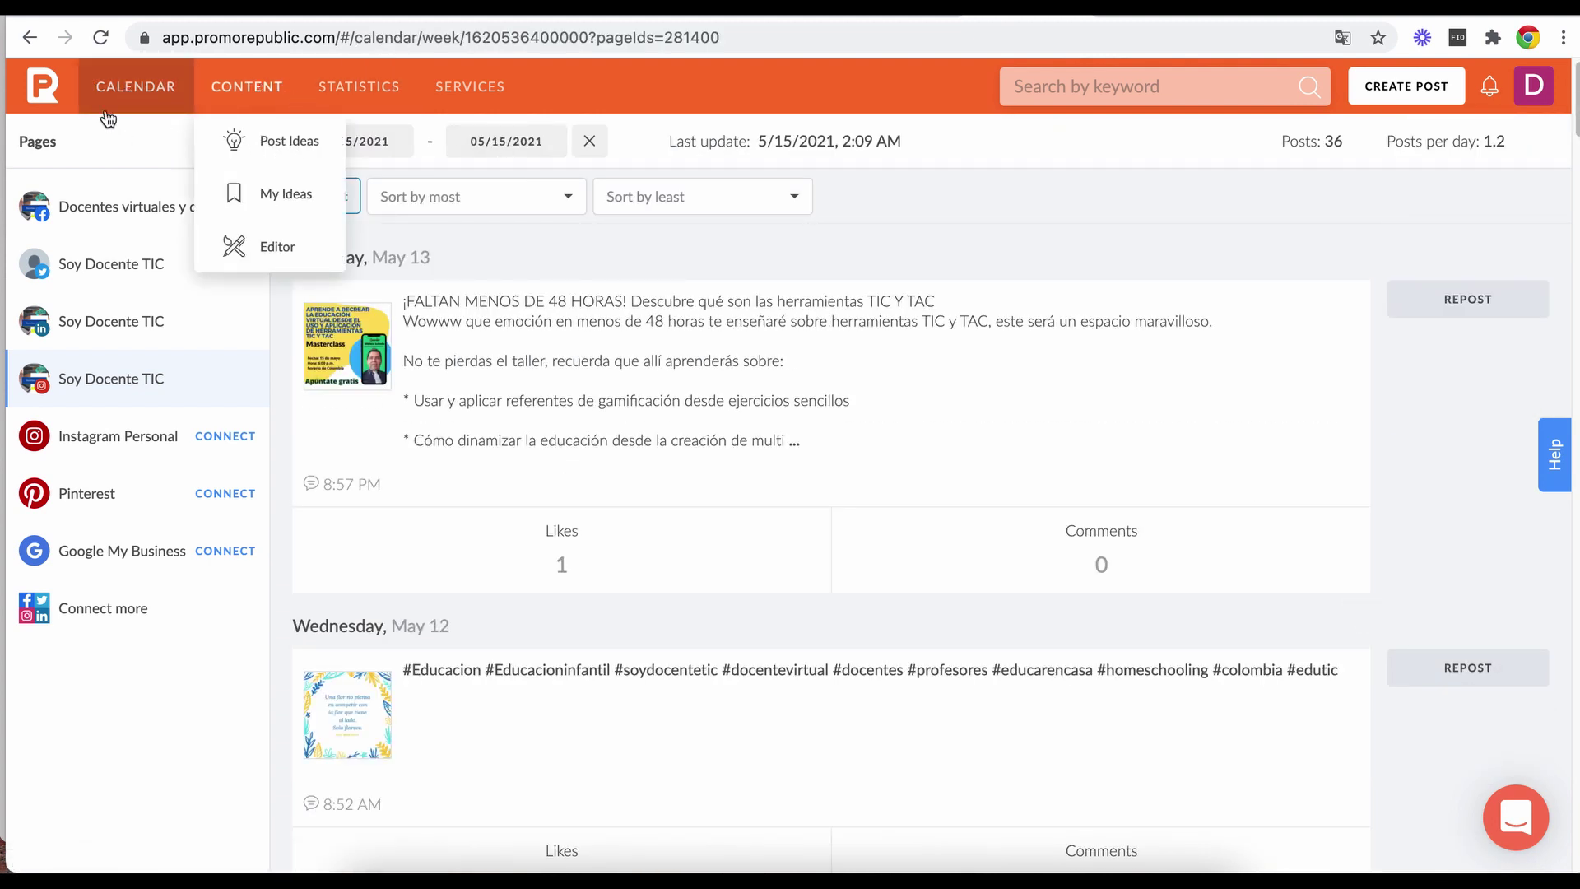
click(134, 82)
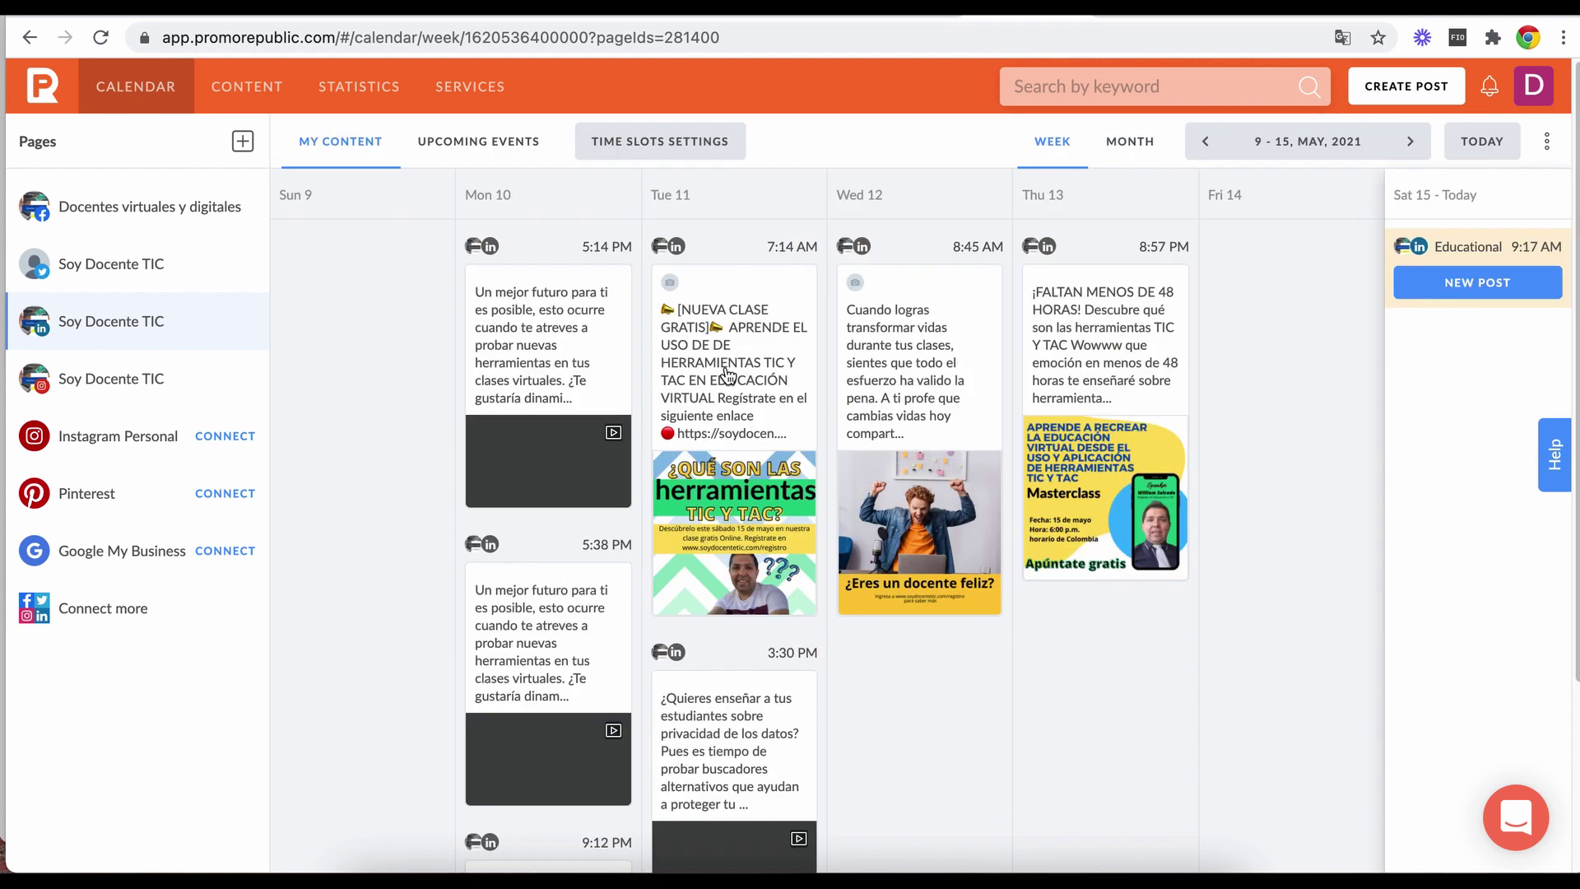
scroll(1069, 358, down, 3)
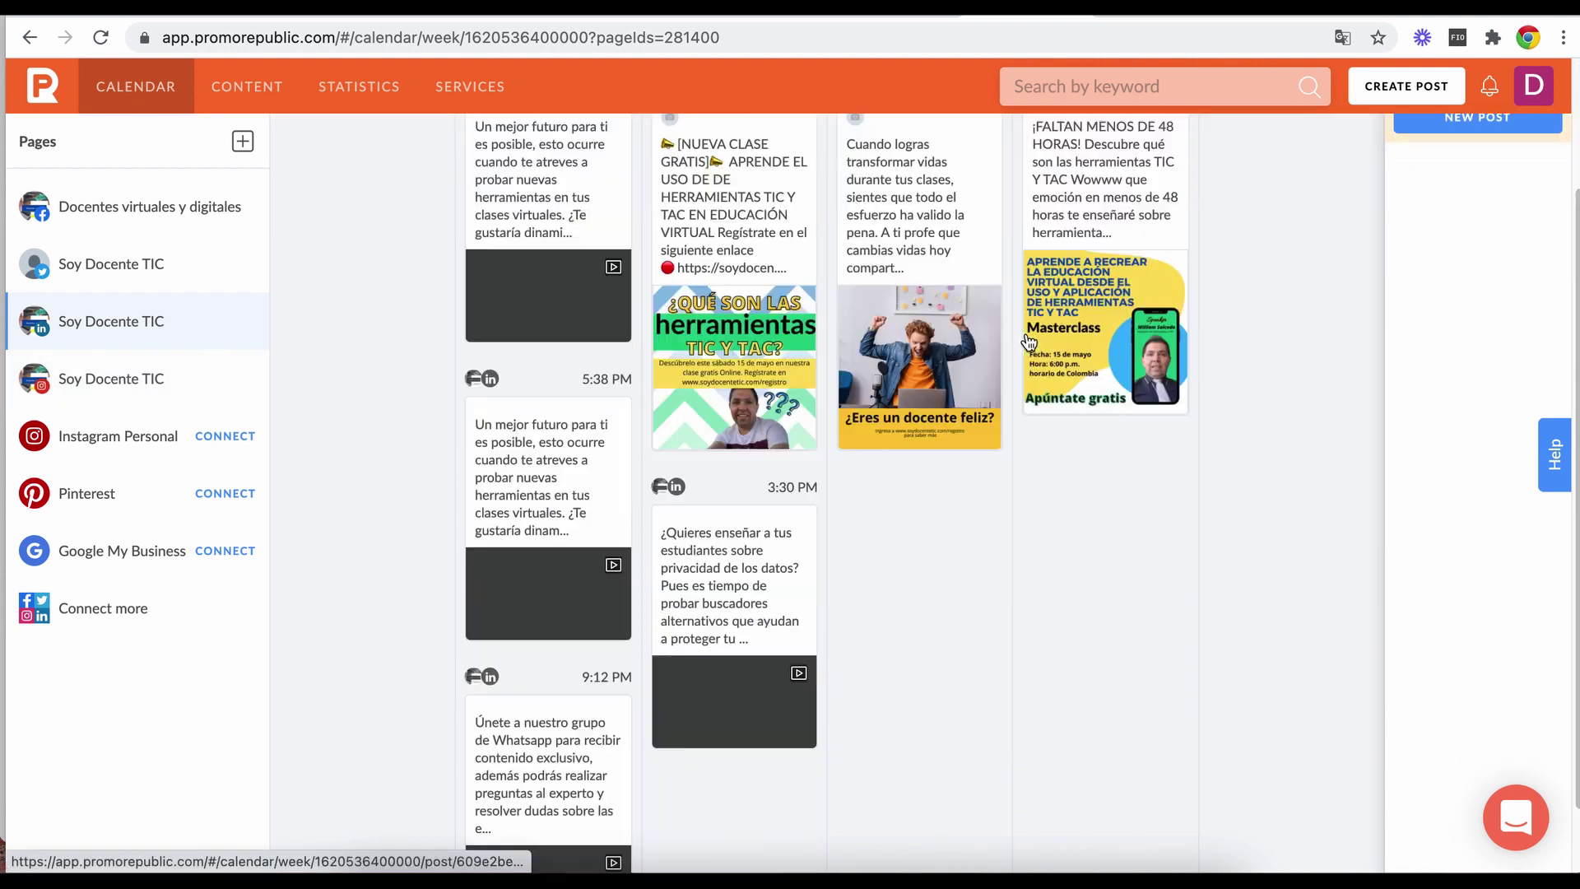
scroll(912, 372, up, 3)
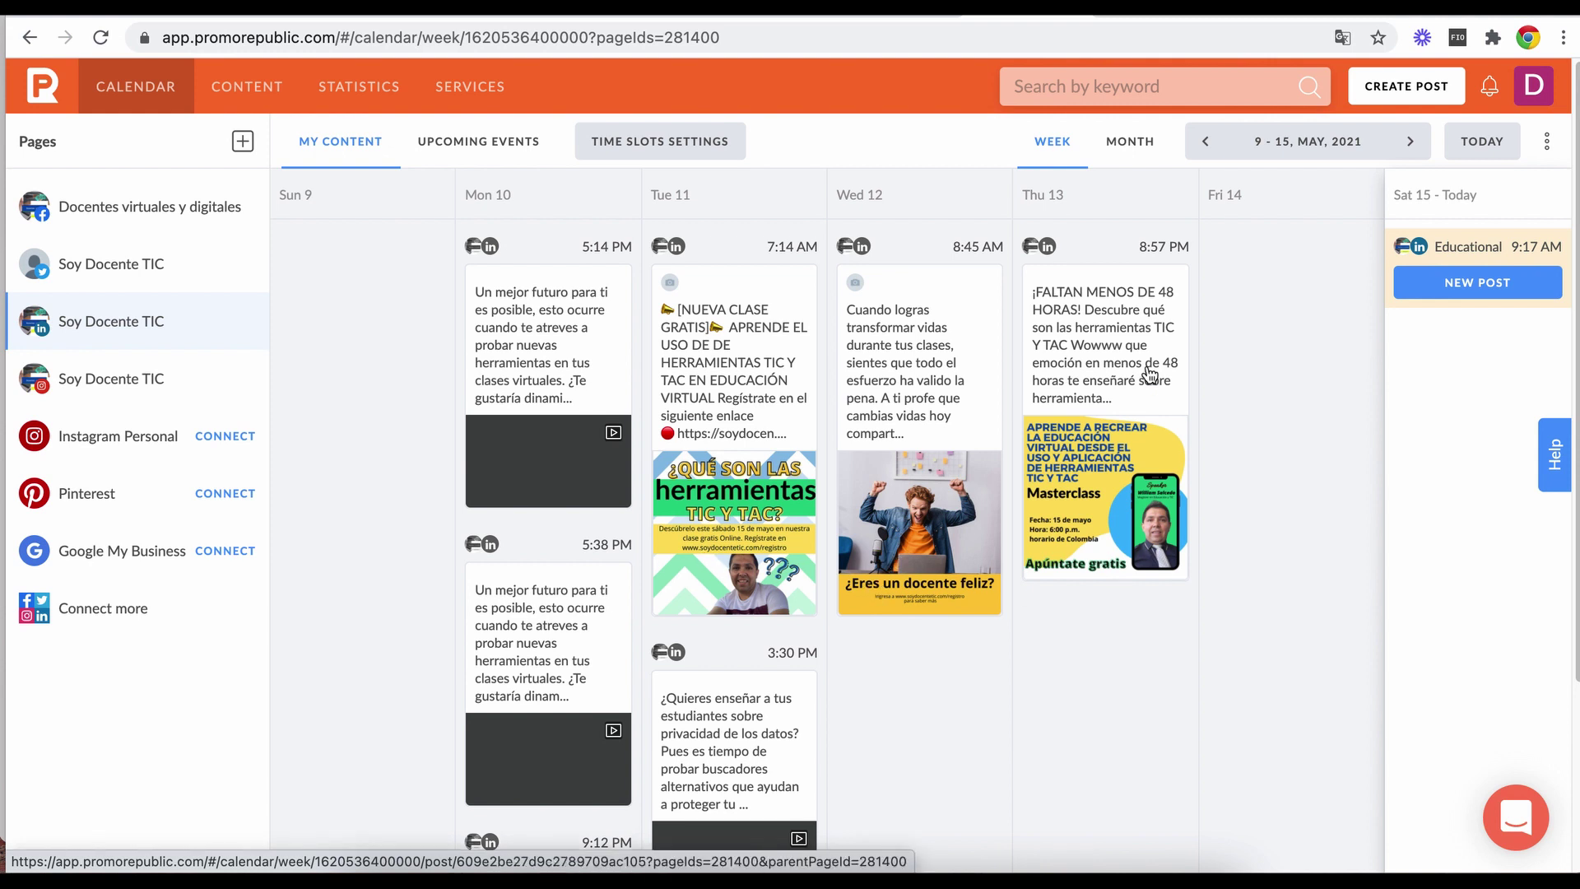
Switch the LinkedIn page's calendar to the month view and review the scheduled posts and open slots for May 2021.
click(1134, 146)
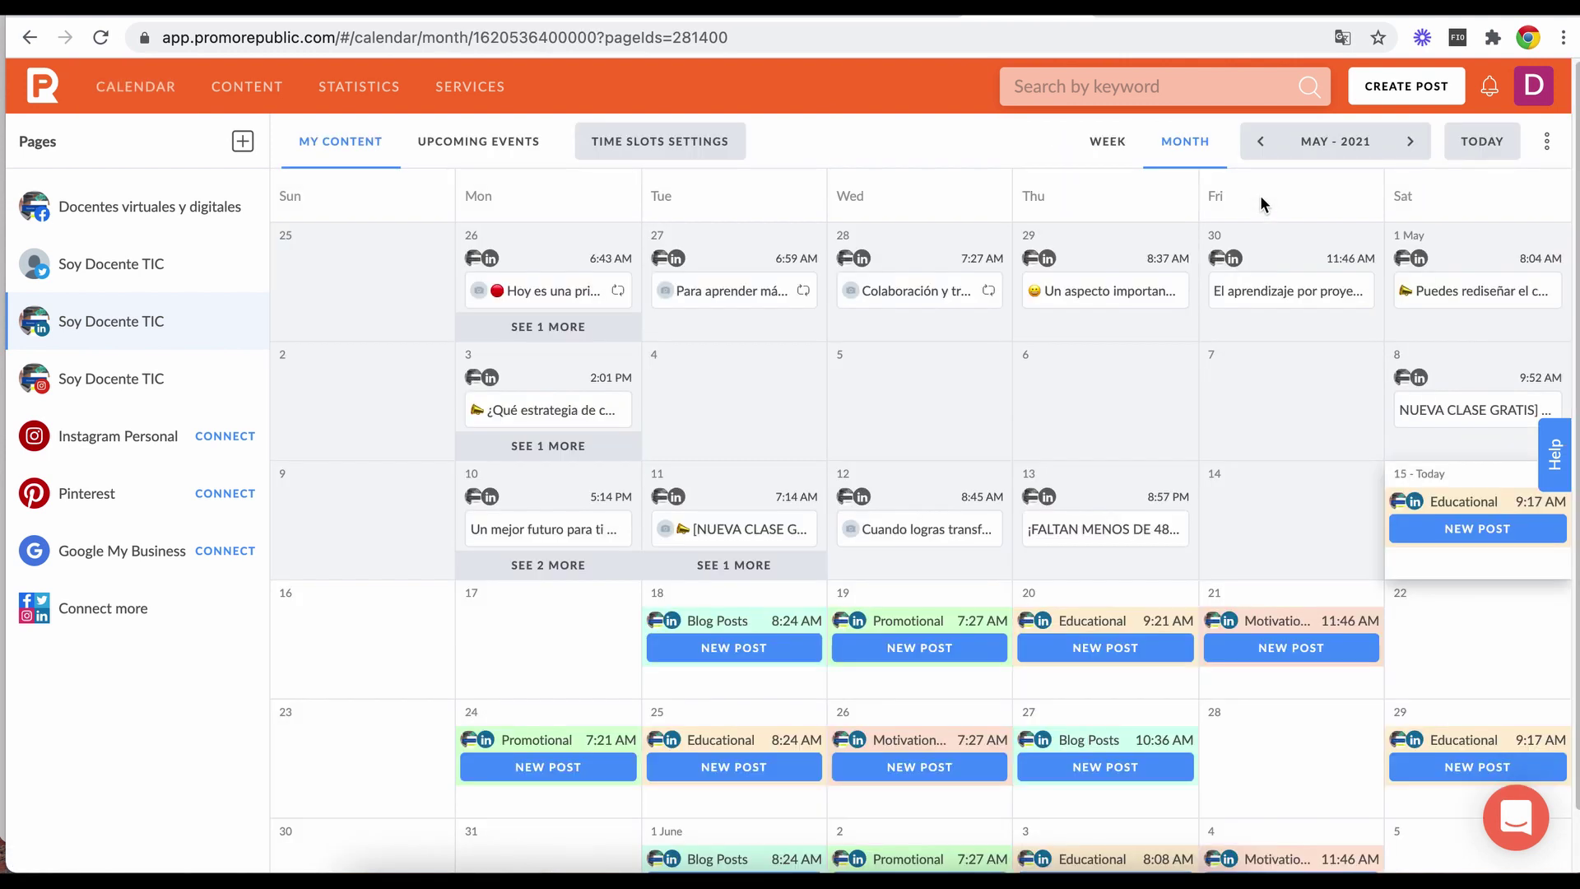
scroll(1244, 467, down, 1)
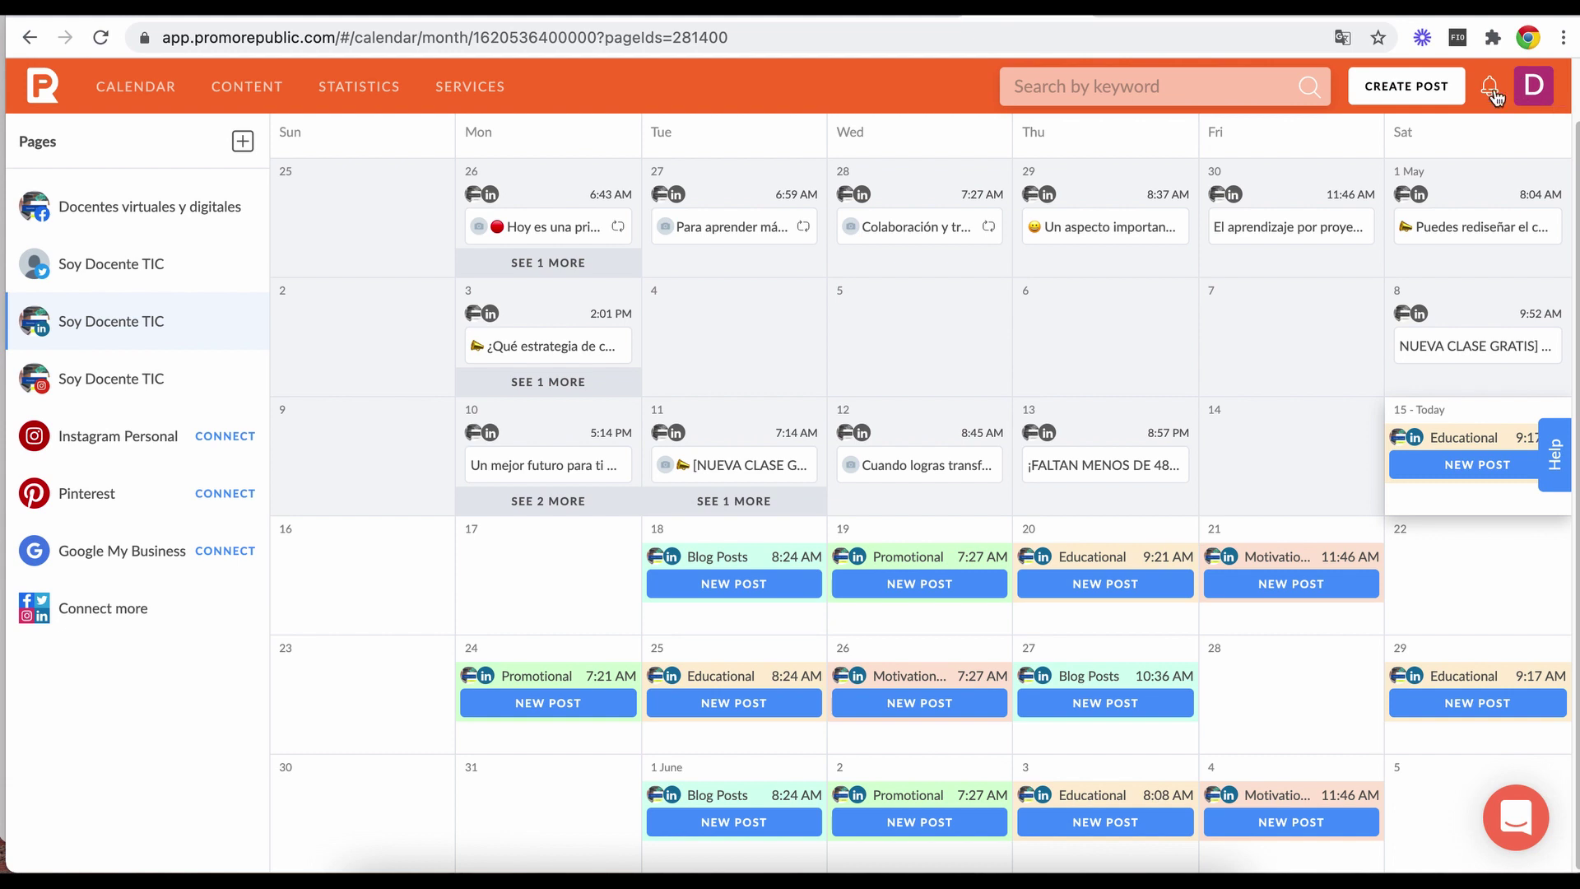
Open a blank new post, and bring up the account menu with the list of workspaces.
click(1415, 97)
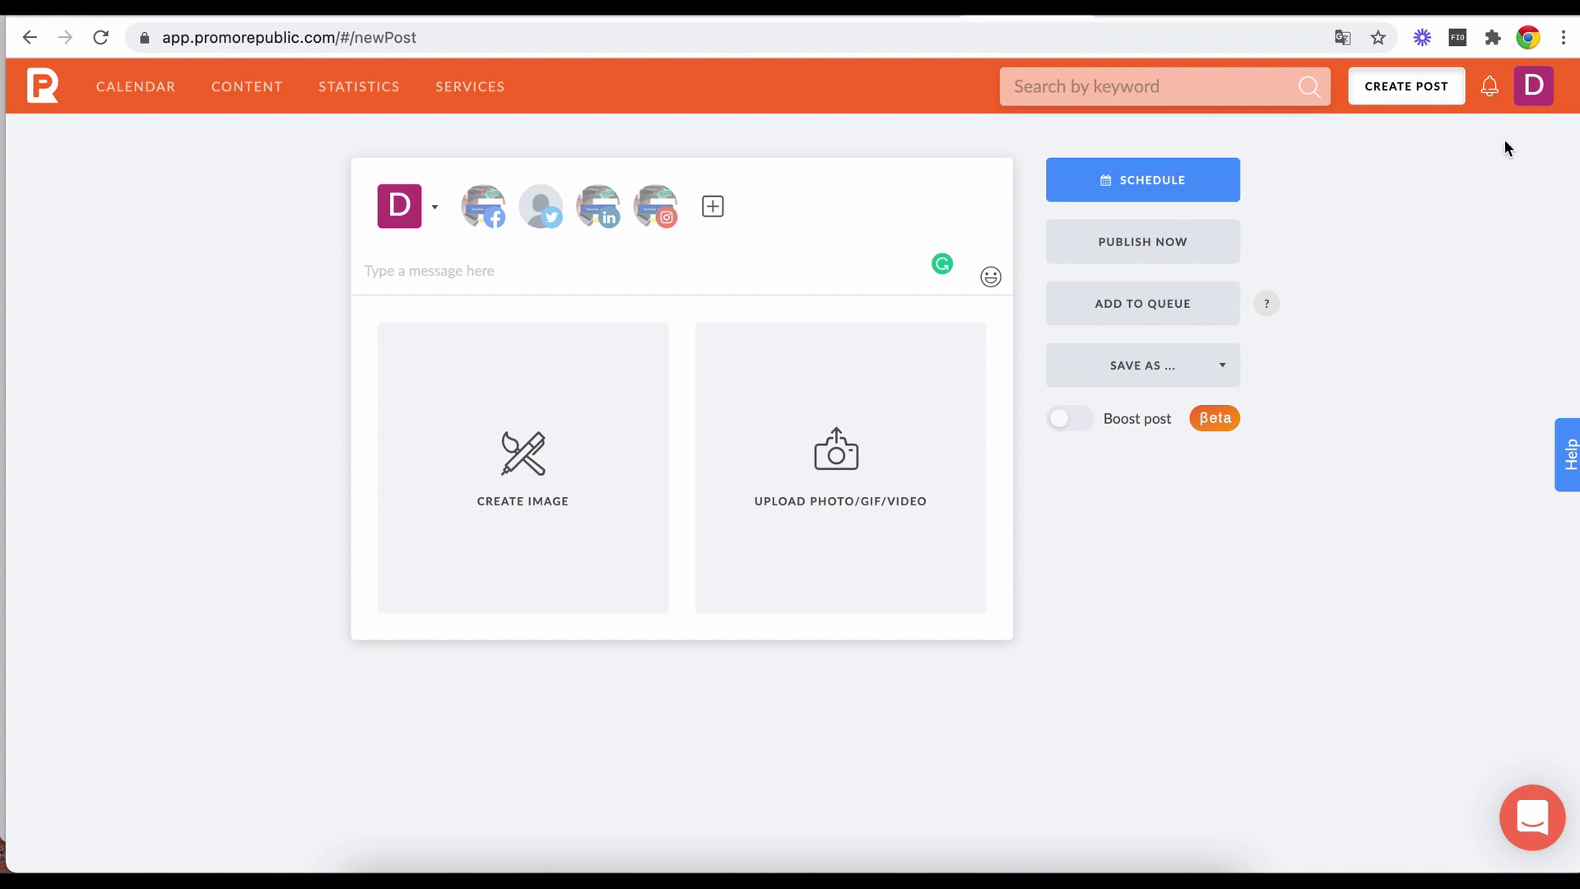
click(1543, 89)
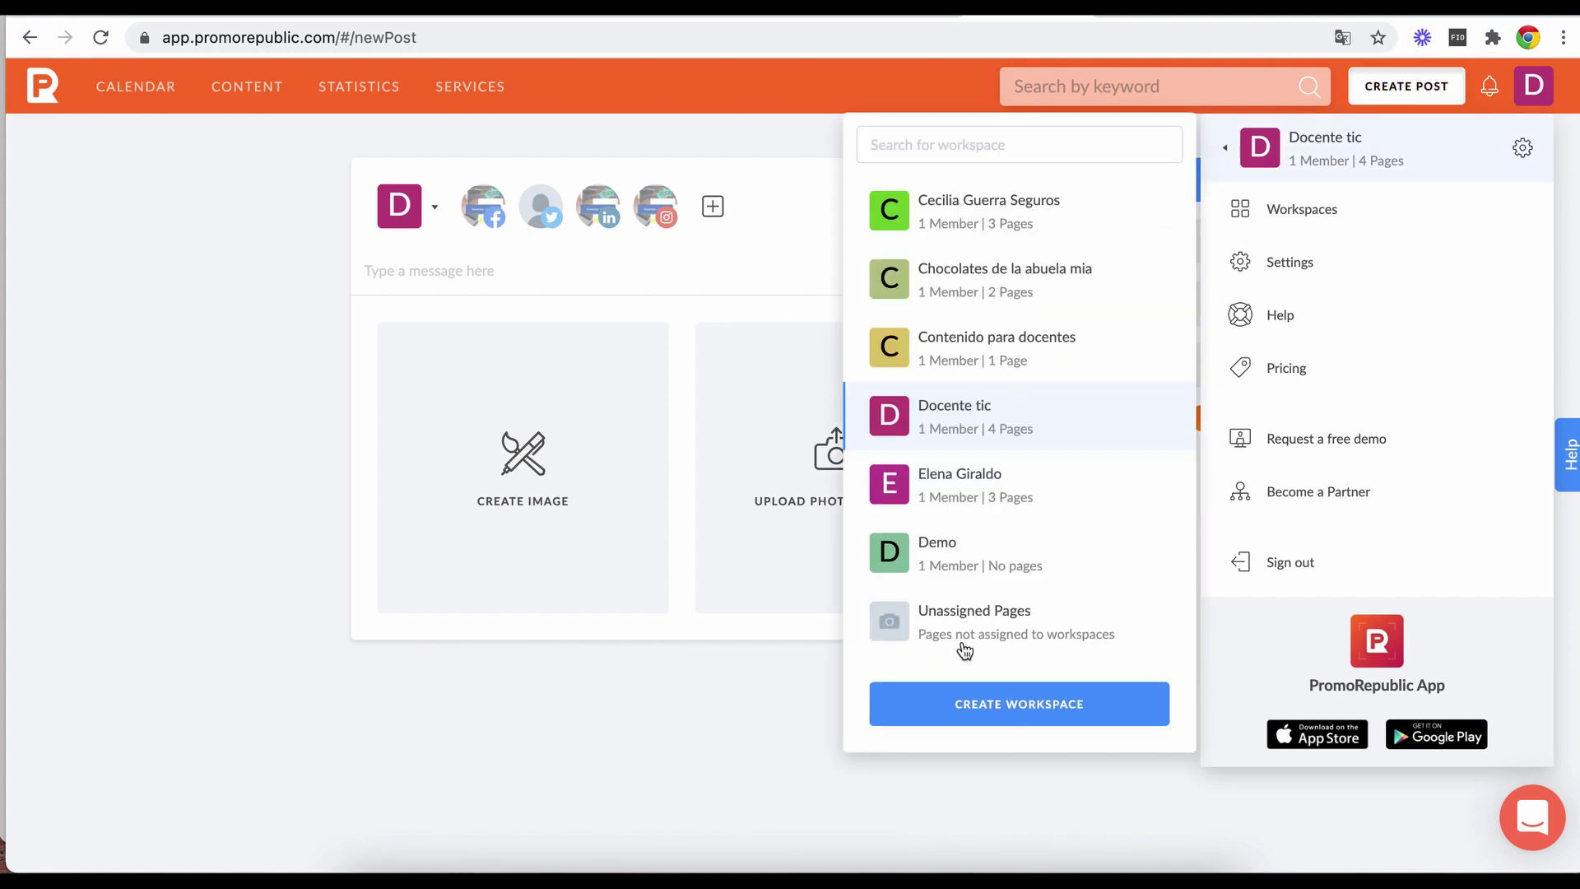
click(630, 751)
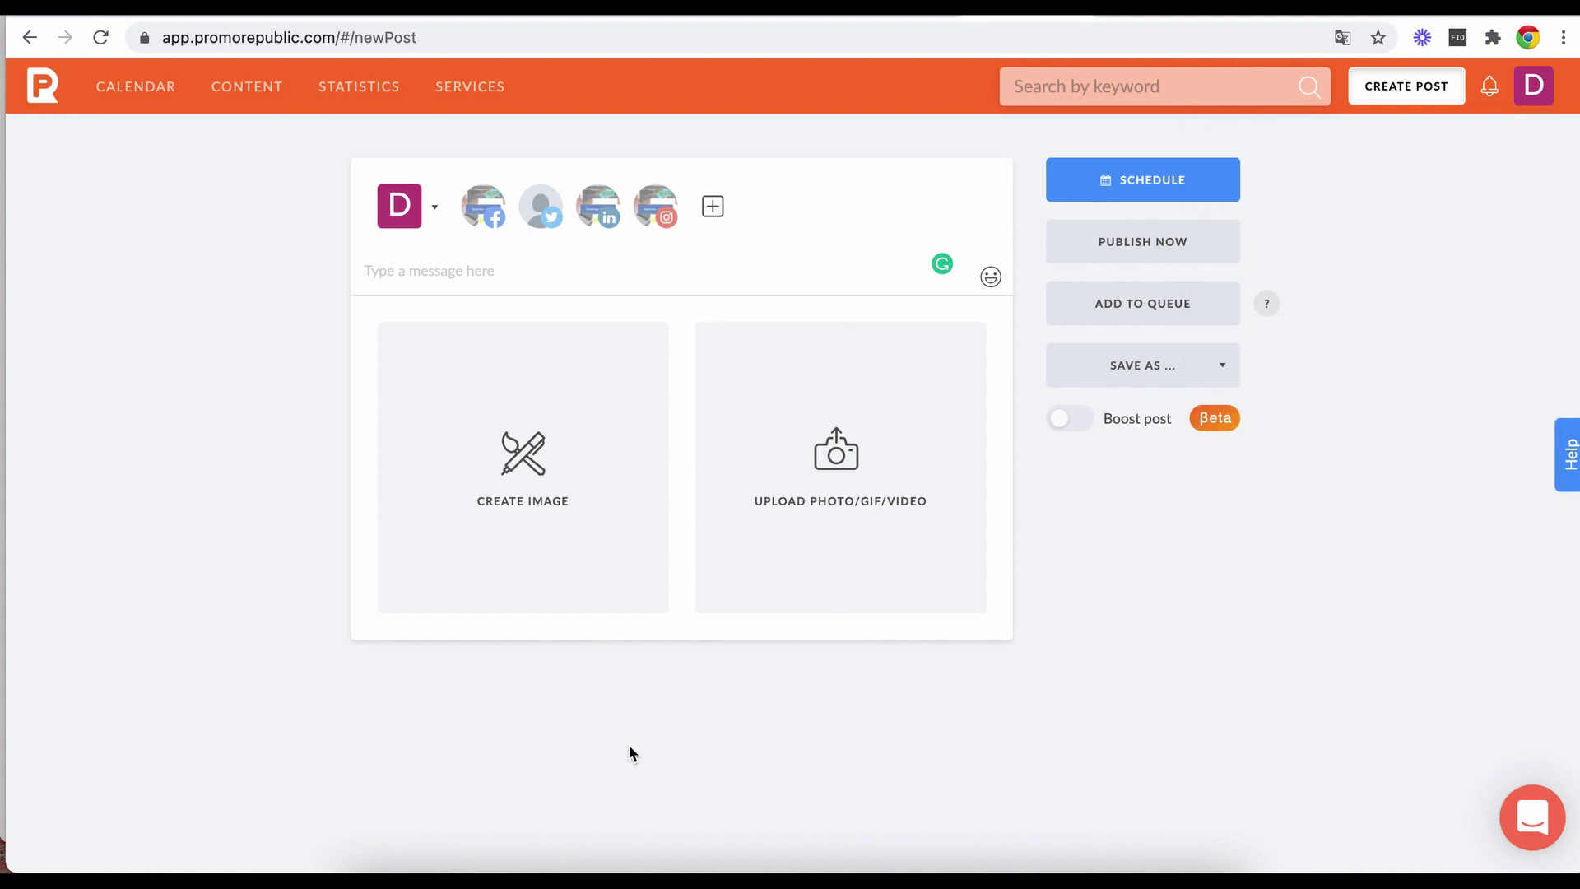
click(1532, 85)
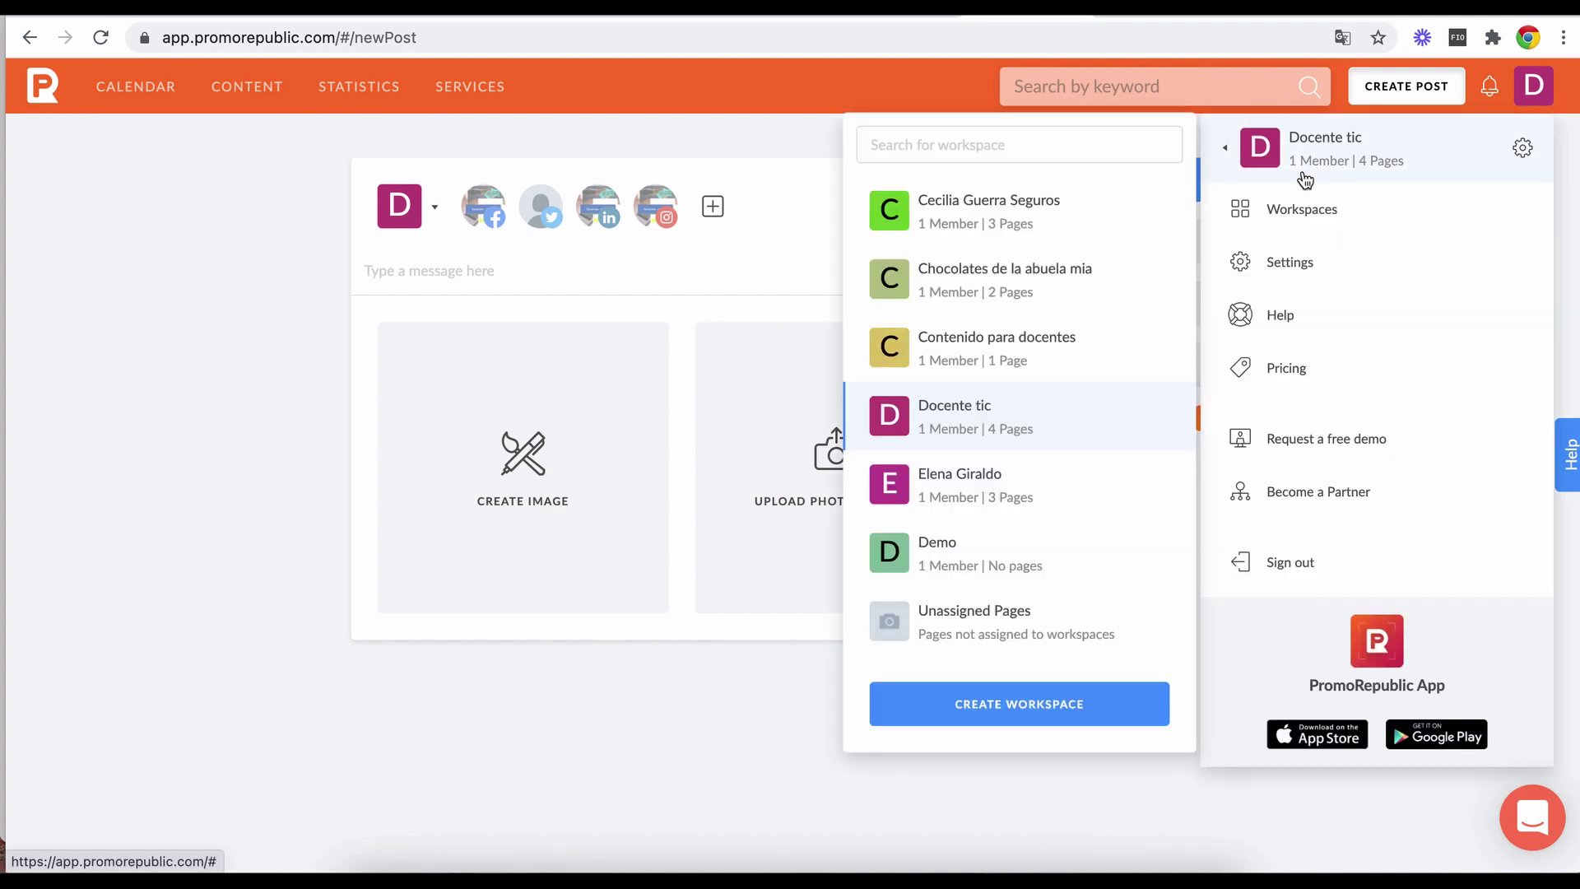